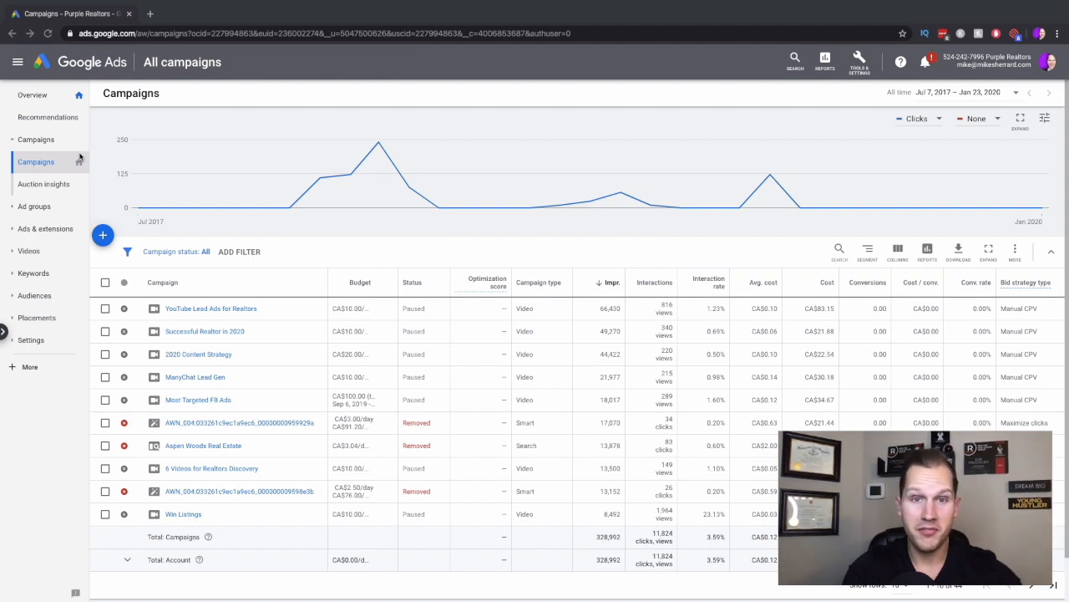
- Start a new campaign and choose Leads as its goal
click(103, 240)
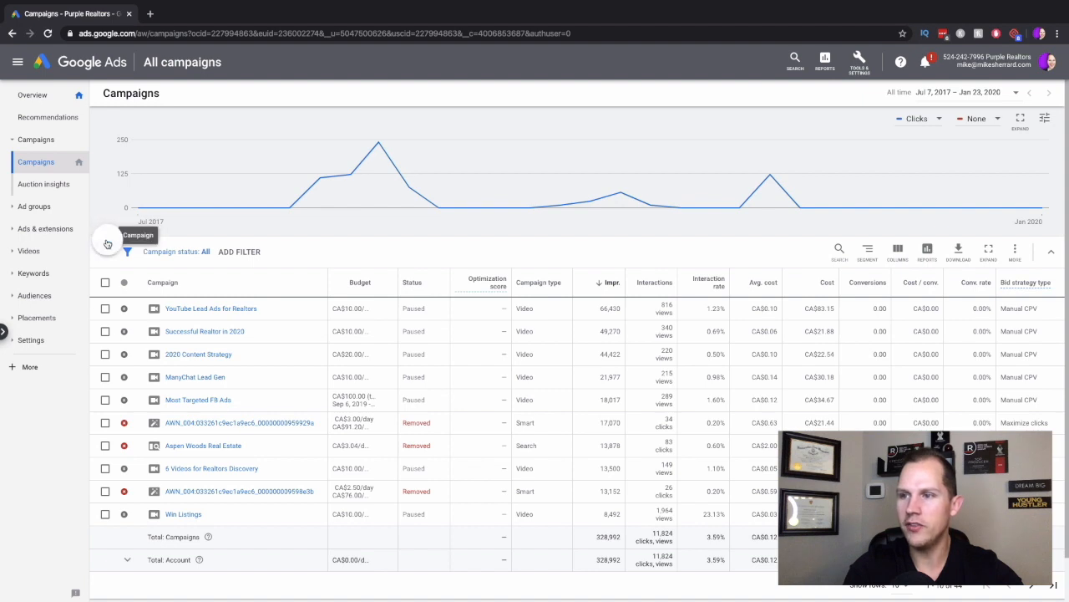
click(104, 240)
click(132, 279)
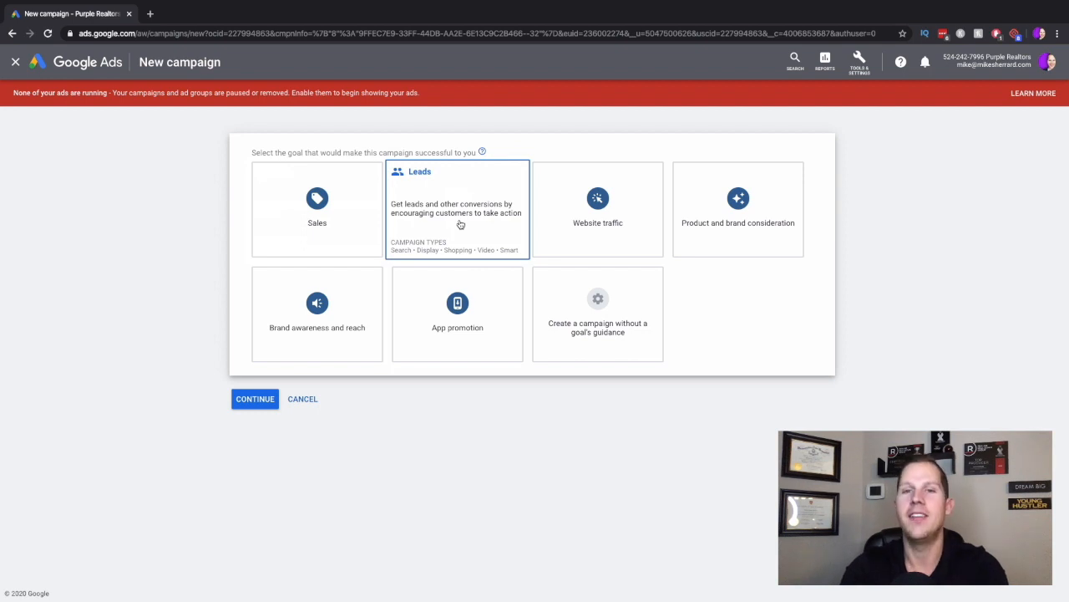
click(460, 224)
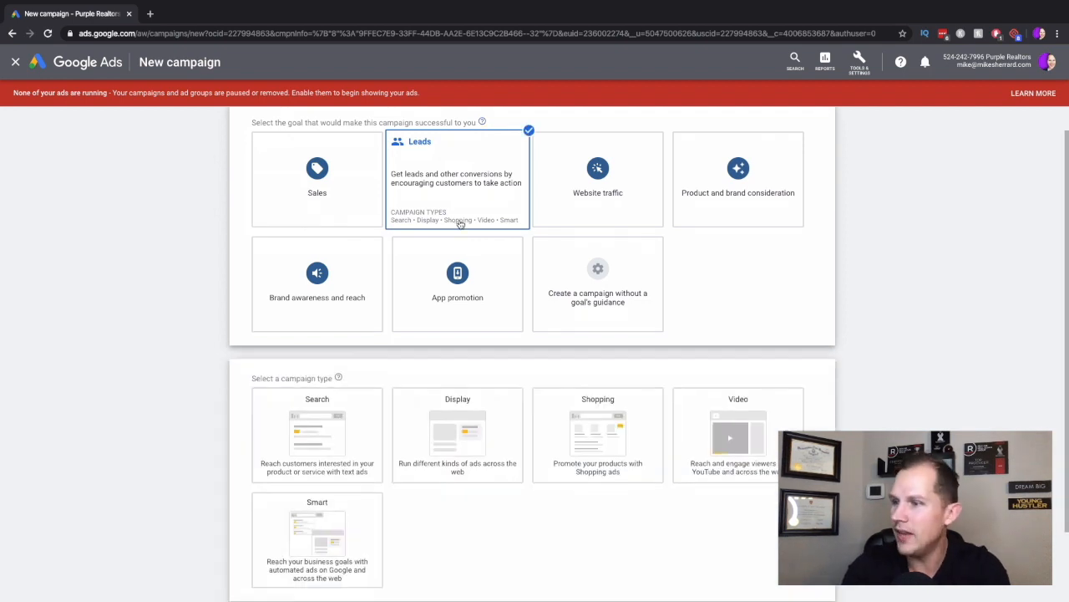
- Choose Search as the campaign type for the leads campaign
scroll(459, 224, down, 1)
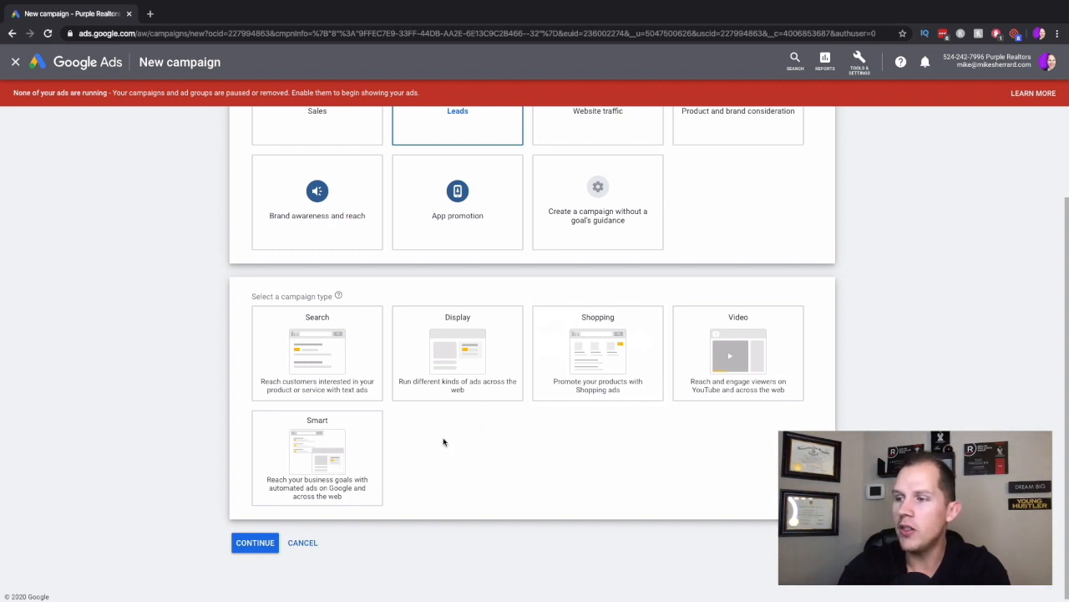
mouse_move(327, 397)
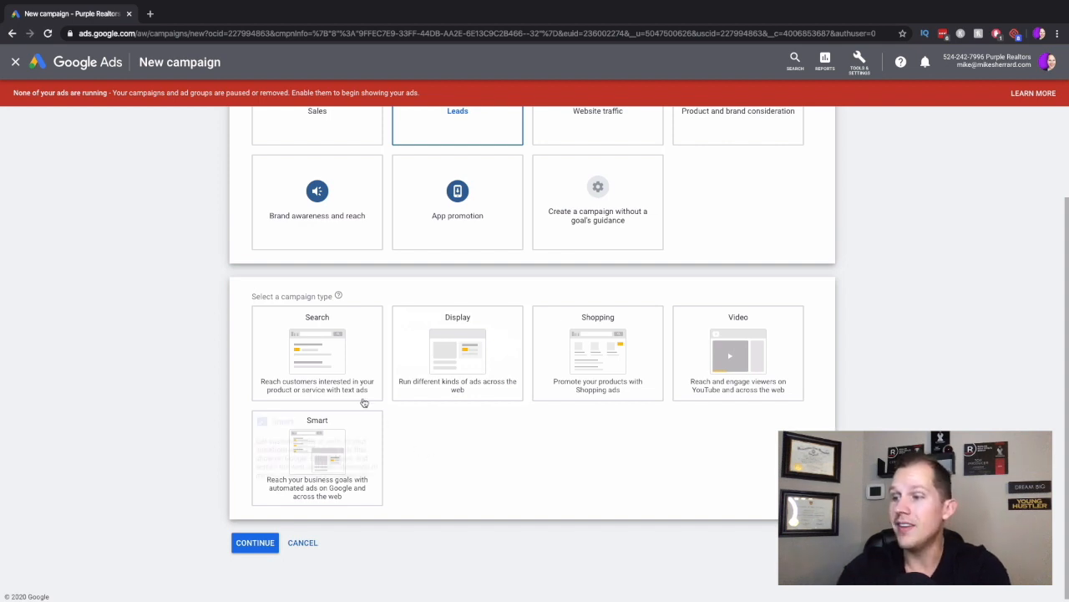
mouse_move(339, 371)
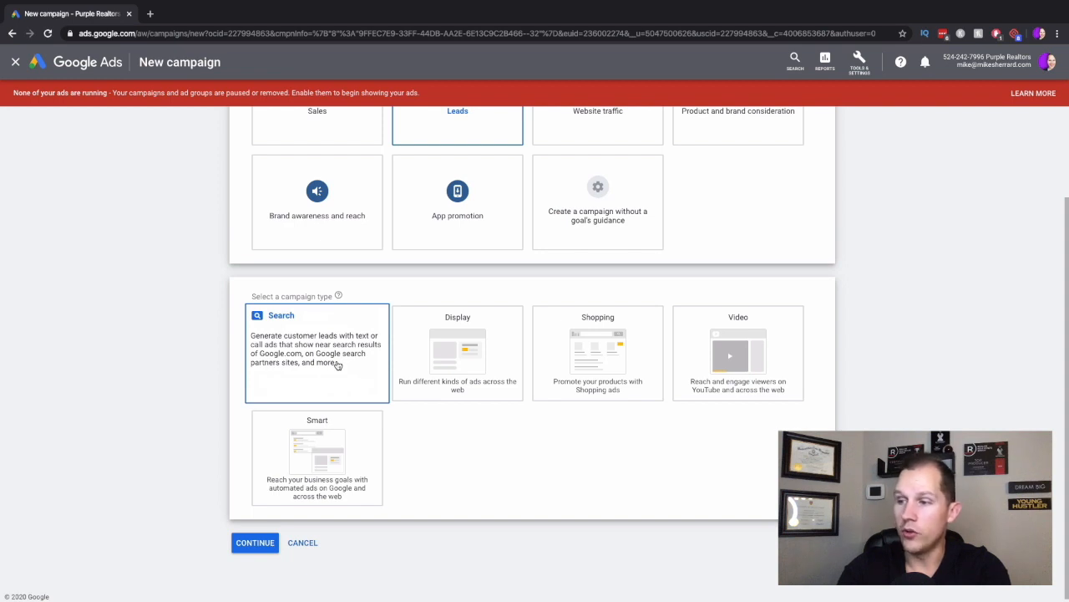
click(339, 366)
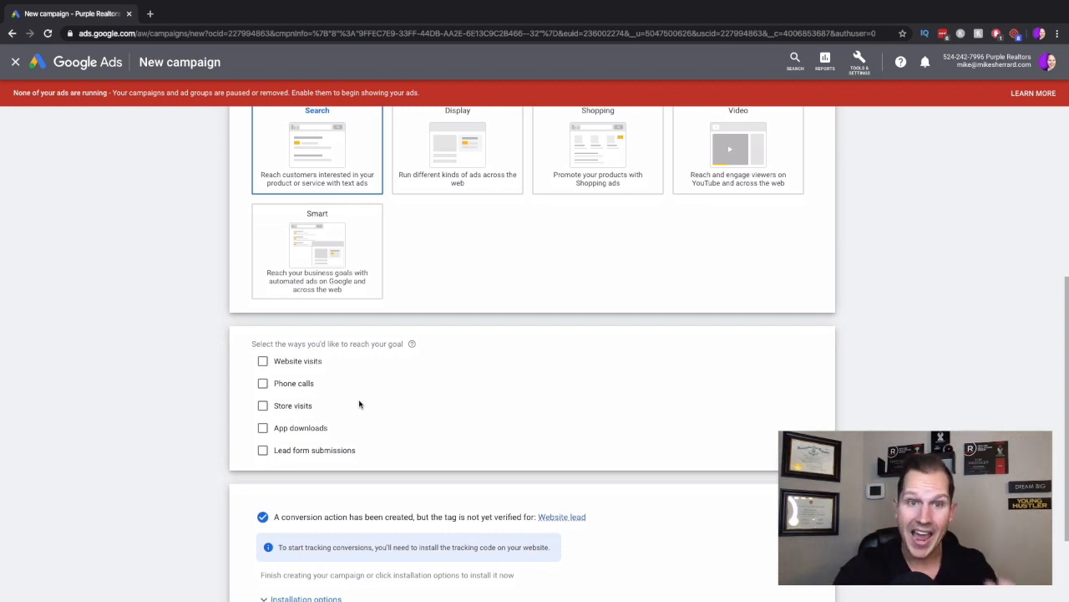
- Select website visits as the way to reach the goal and enter the business's website address
click(264, 361)
click(305, 384)
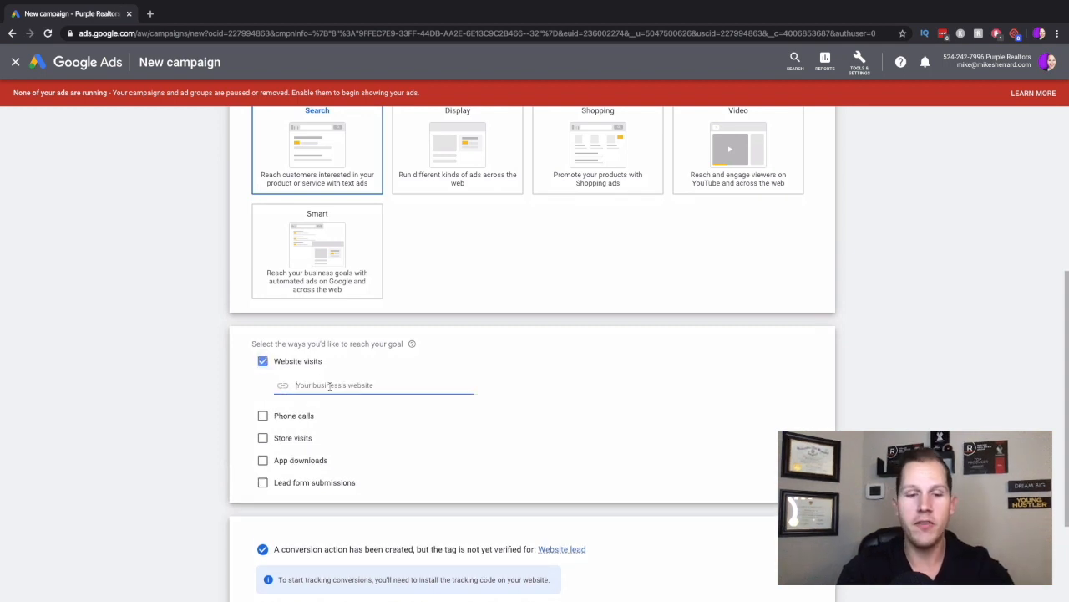
text(www.mikeshe)
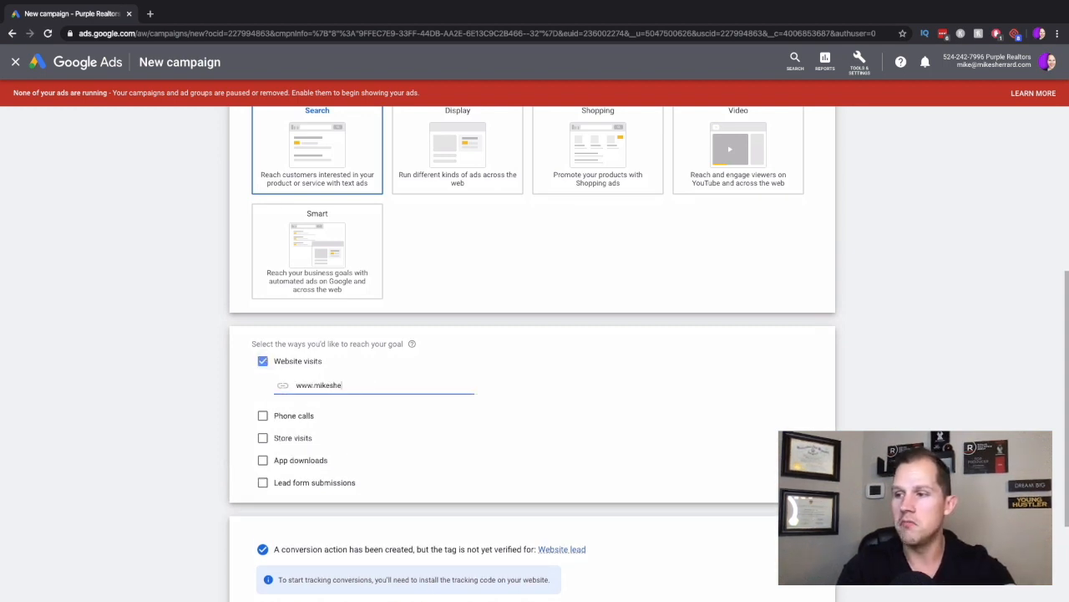
text(rrard.com)
click(493, 438)
scroll(496, 439, down, 1)
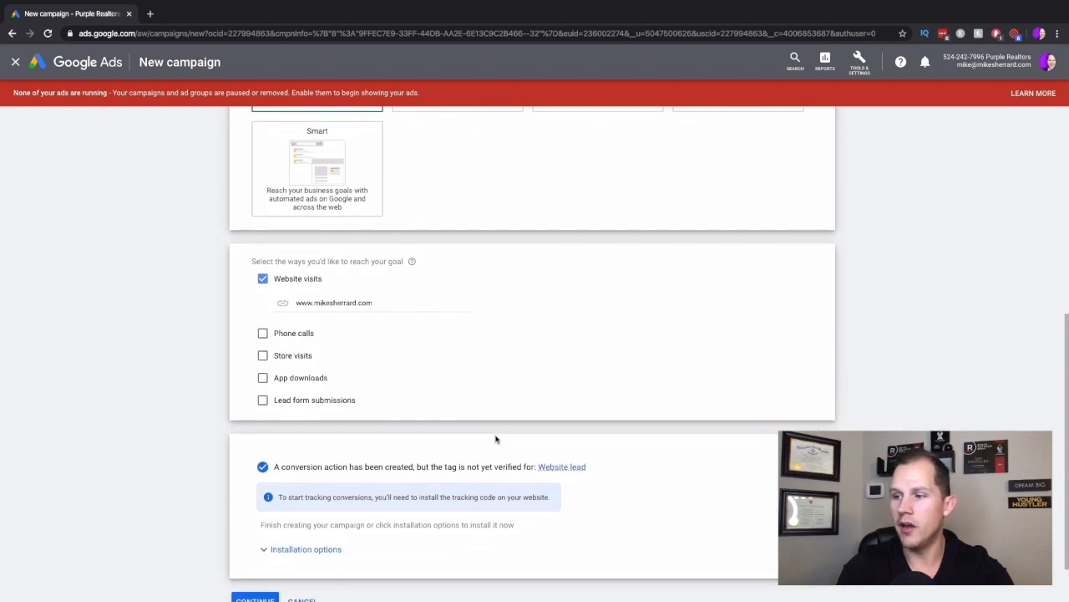
- Check the tracking code installation options and continue to the campaign settings
scroll(496, 439, down, 2)
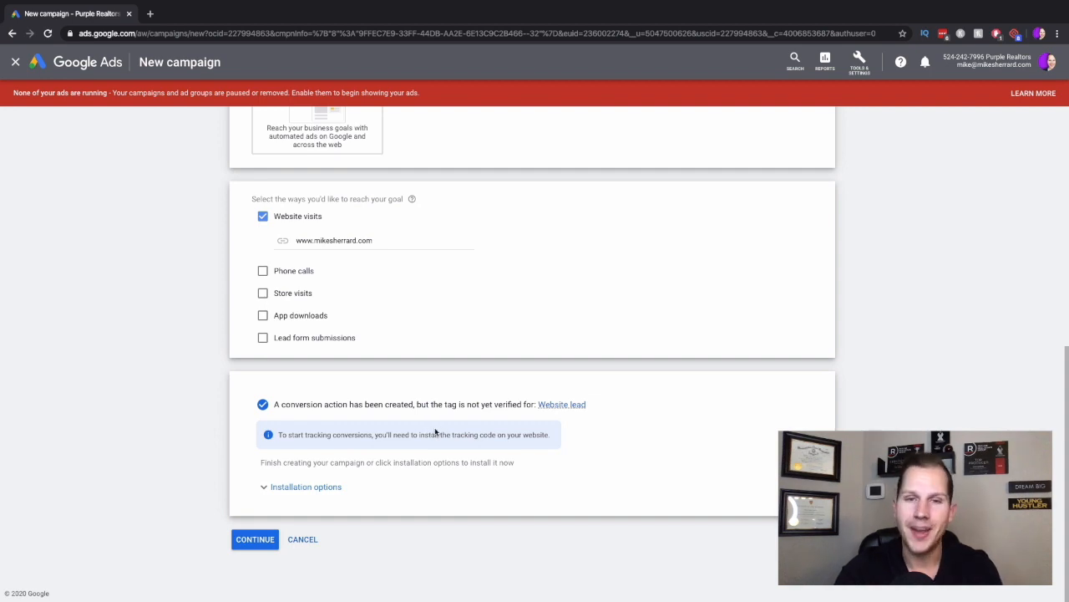
click(332, 487)
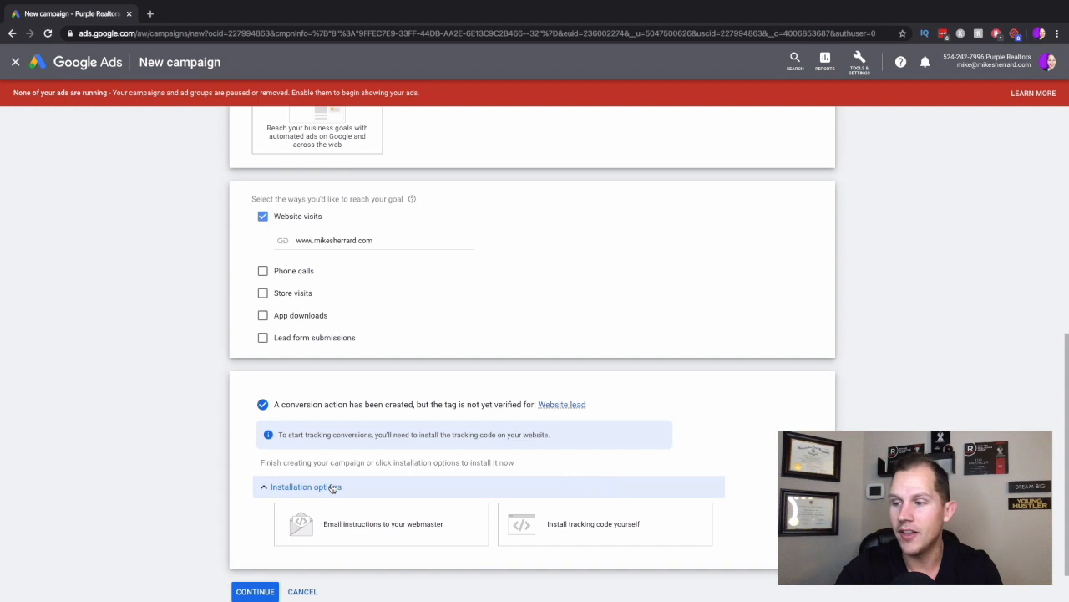
click(330, 488)
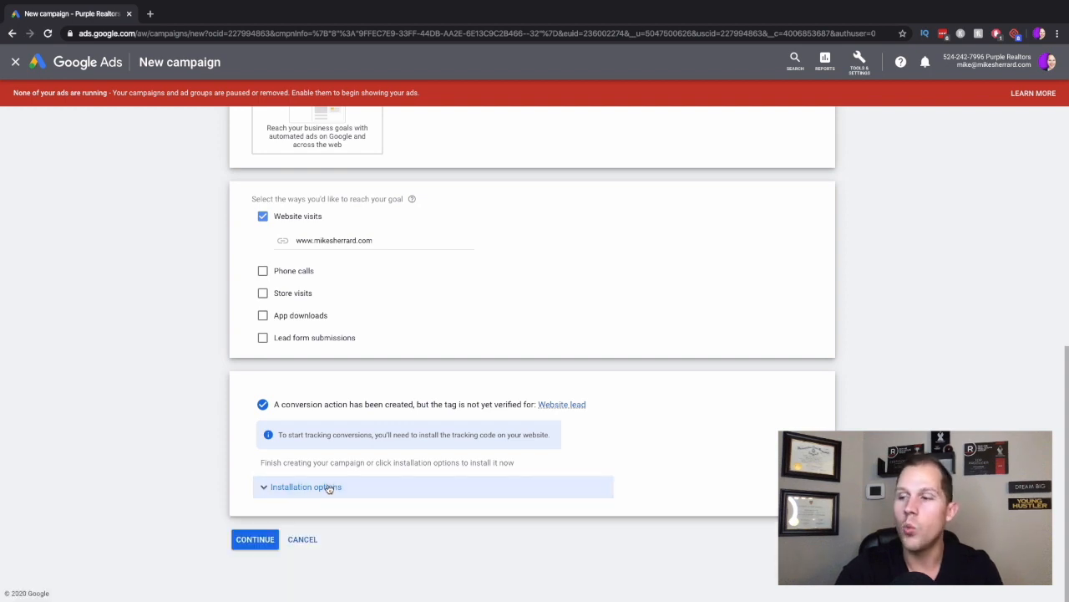
click(255, 538)
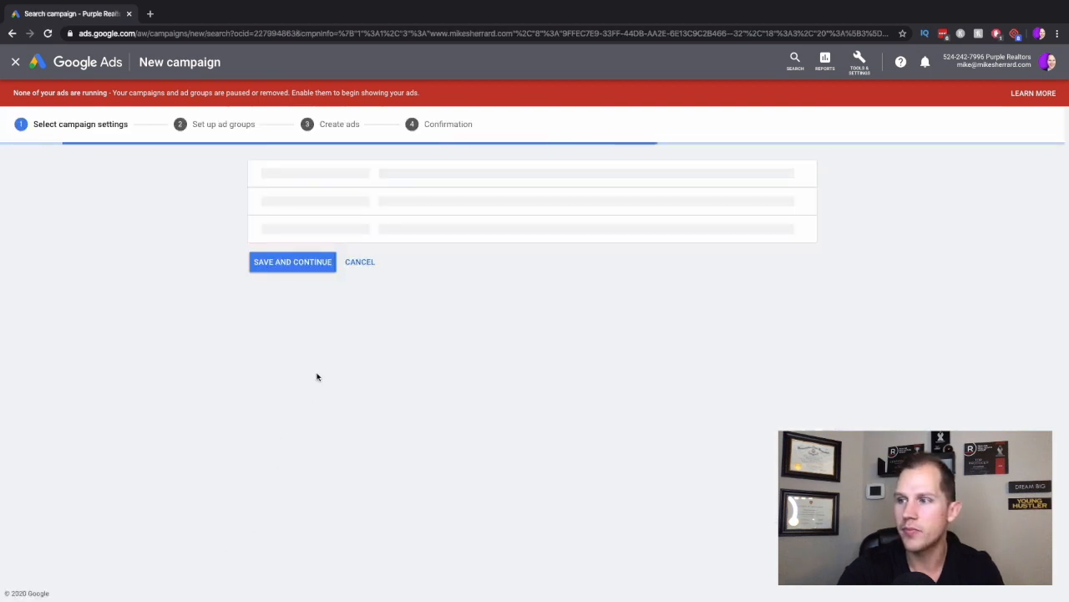
- Name the campaign Buyers Lead Gen Test and exclude the Google Display Network
drag(438, 254, 324, 260)
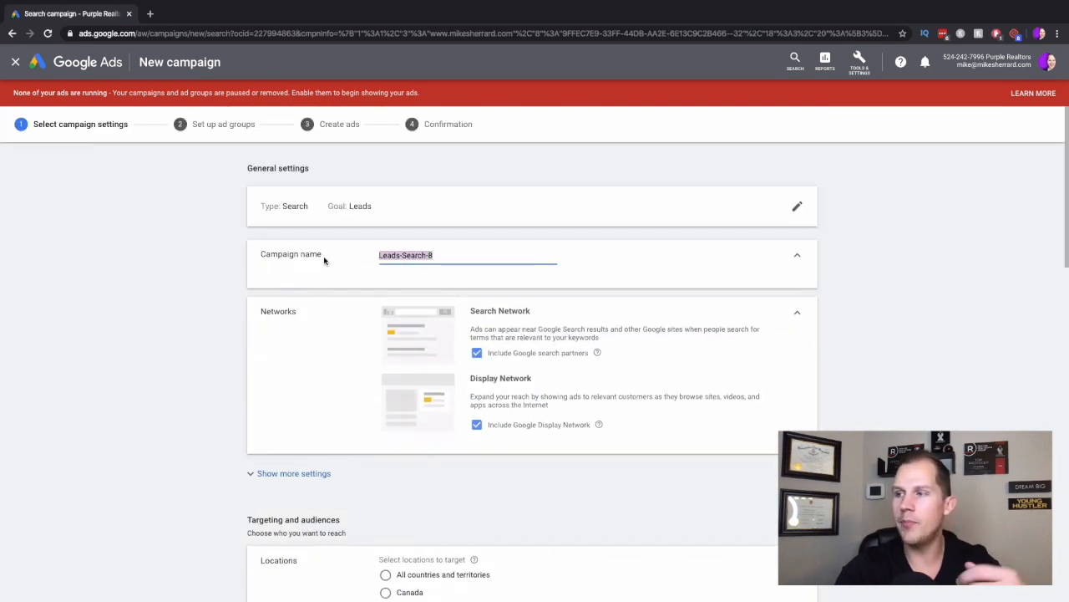
text(Buyers Lead Gen Test)
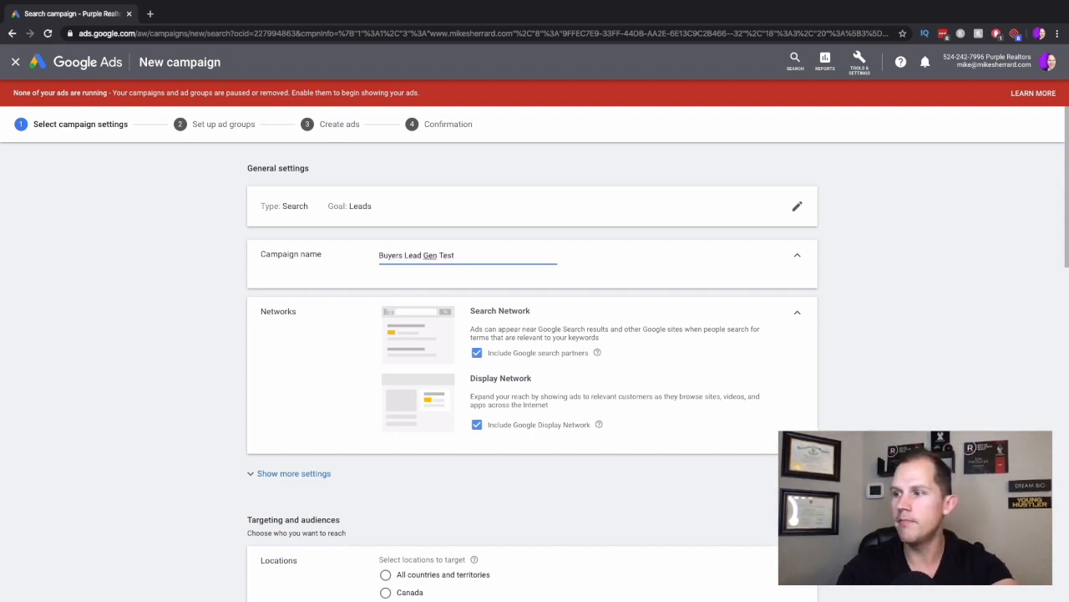
scroll(298, 307, down, 1)
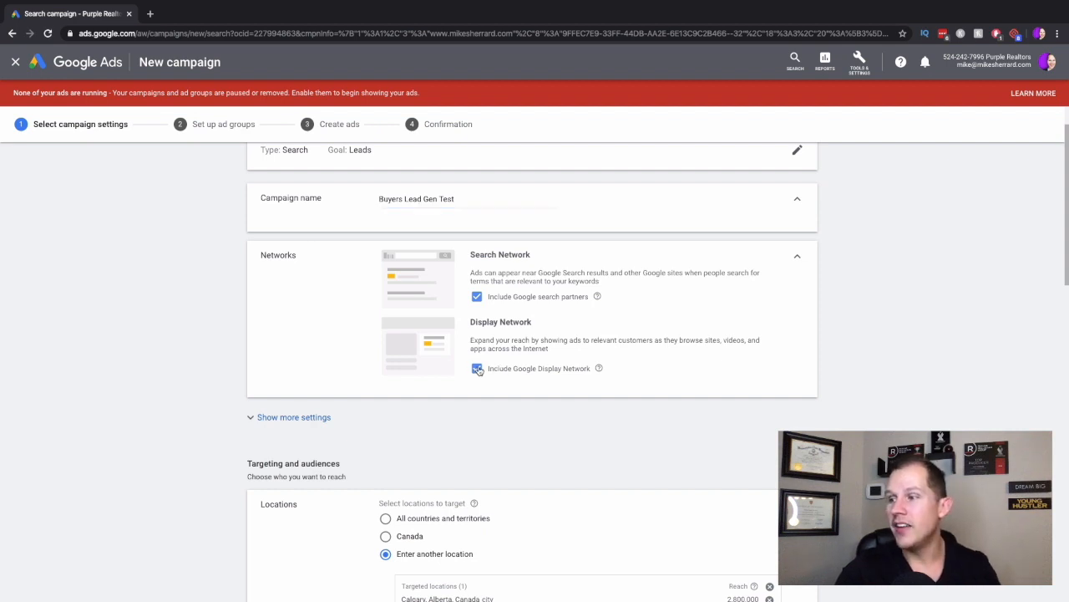
click(478, 370)
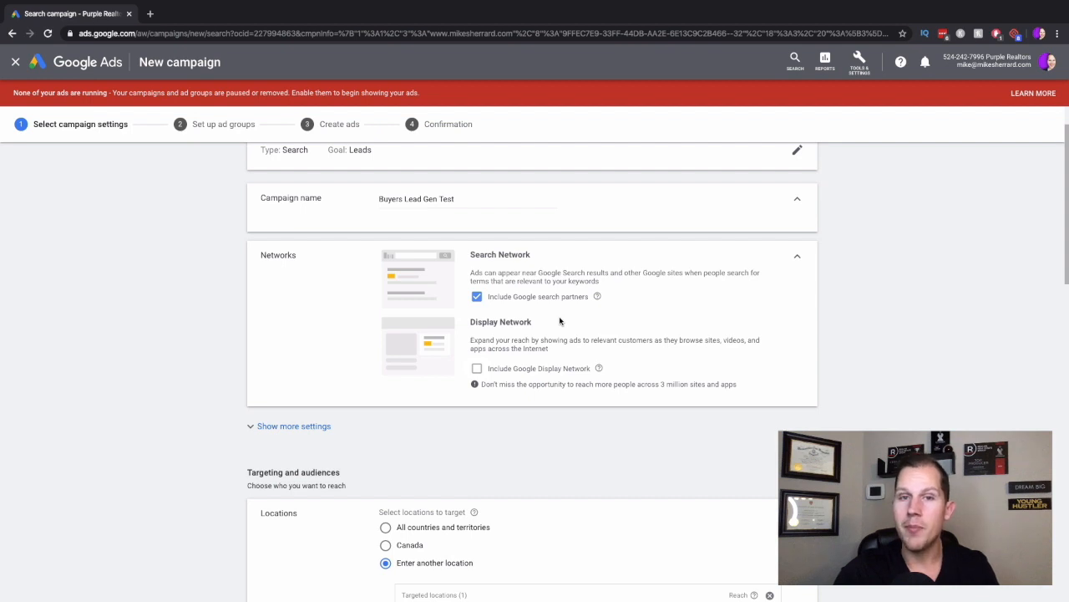
- Clear the existing targeted location and target the city of Calgary, Alberta, Canada
scroll(560, 321, down, 3)
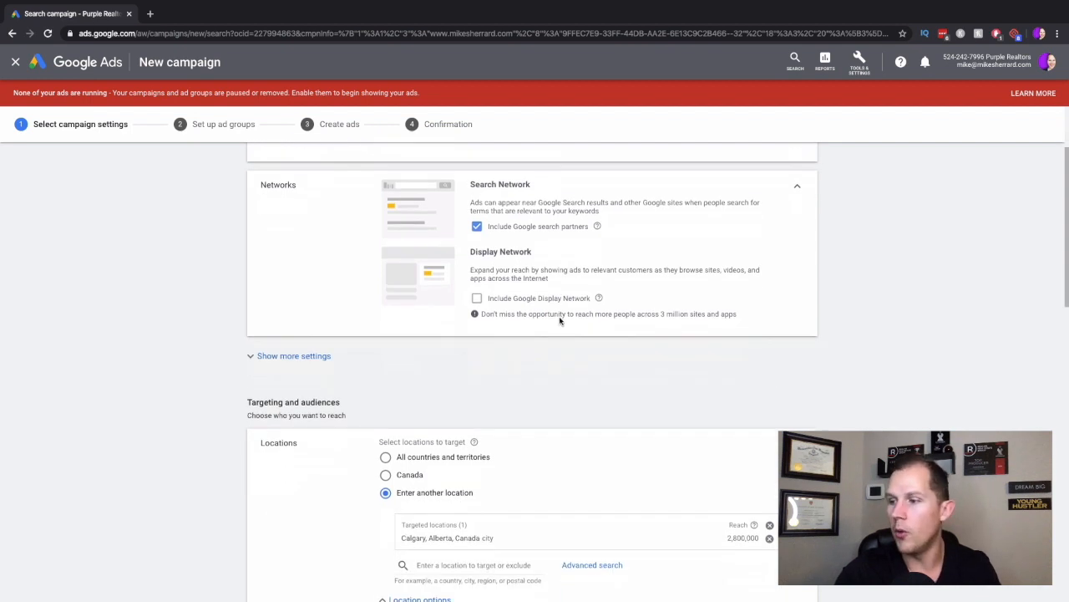
scroll(560, 321, down, 1)
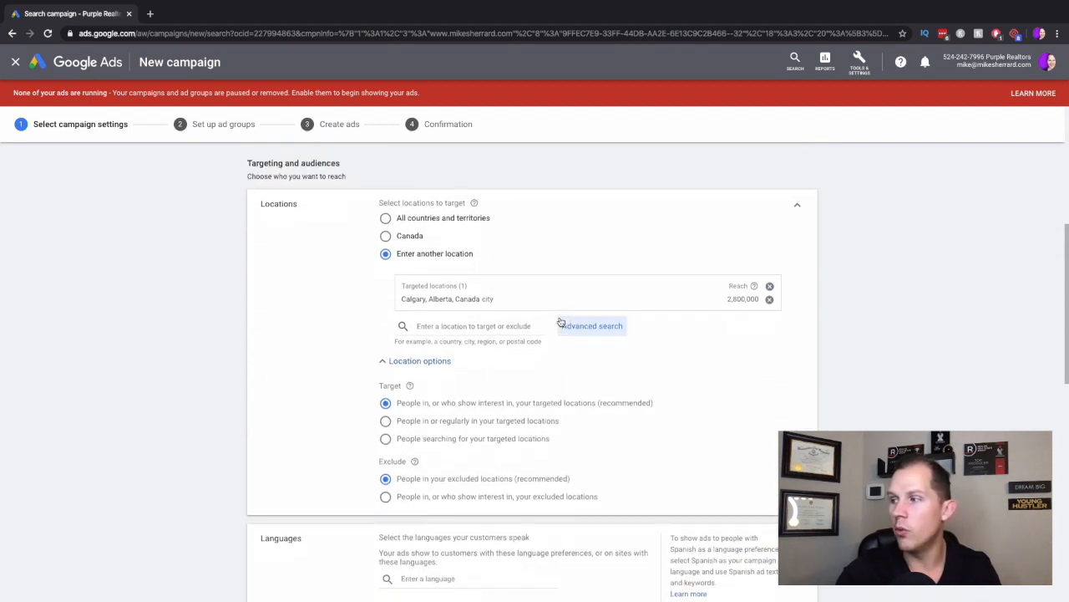
click(769, 298)
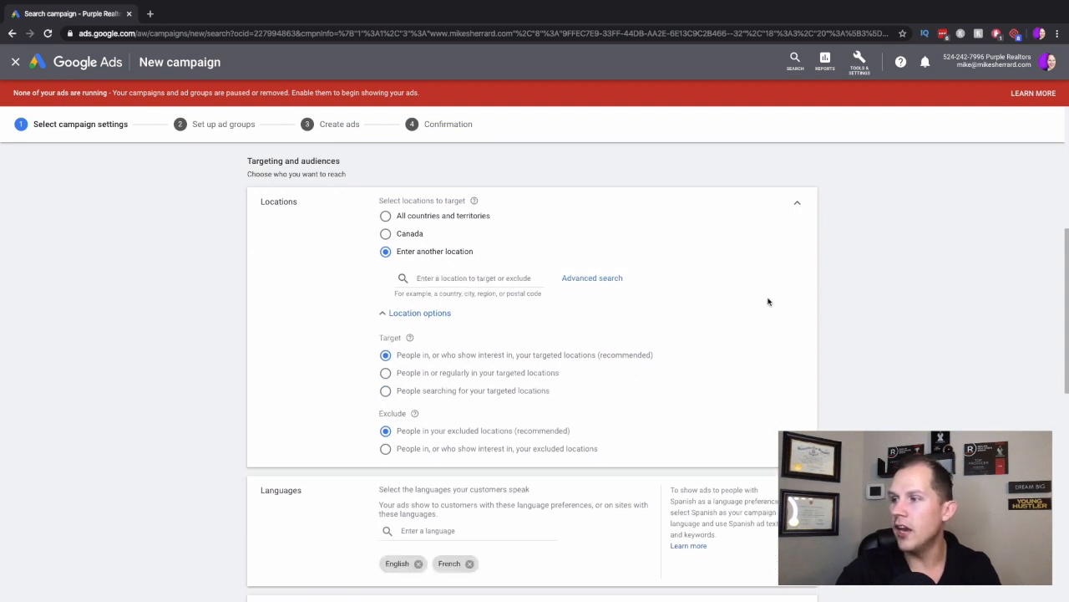
click(475, 281)
text(Calgary)
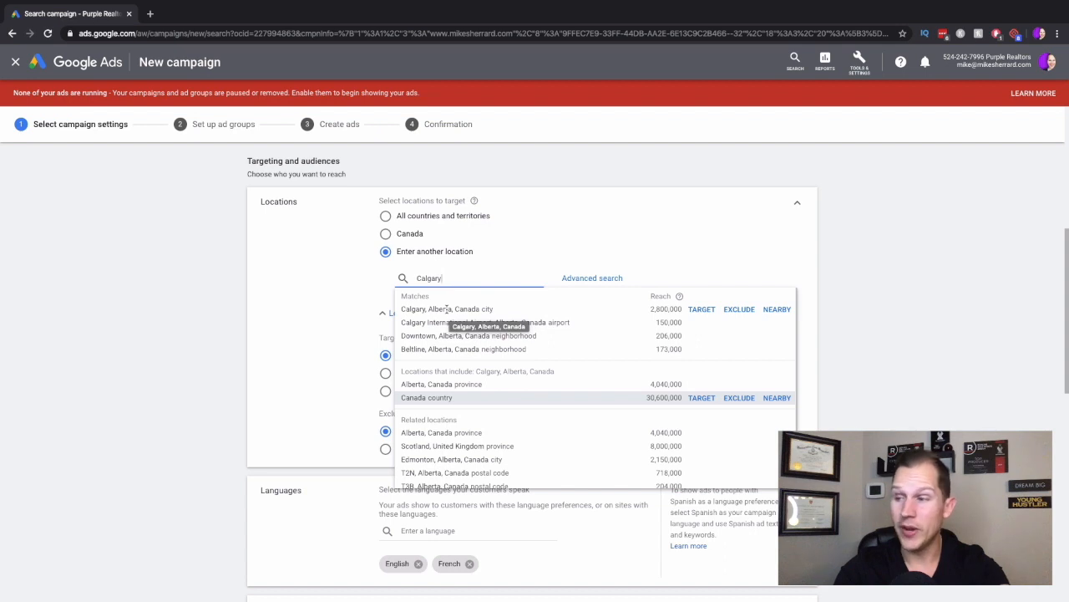
click(447, 310)
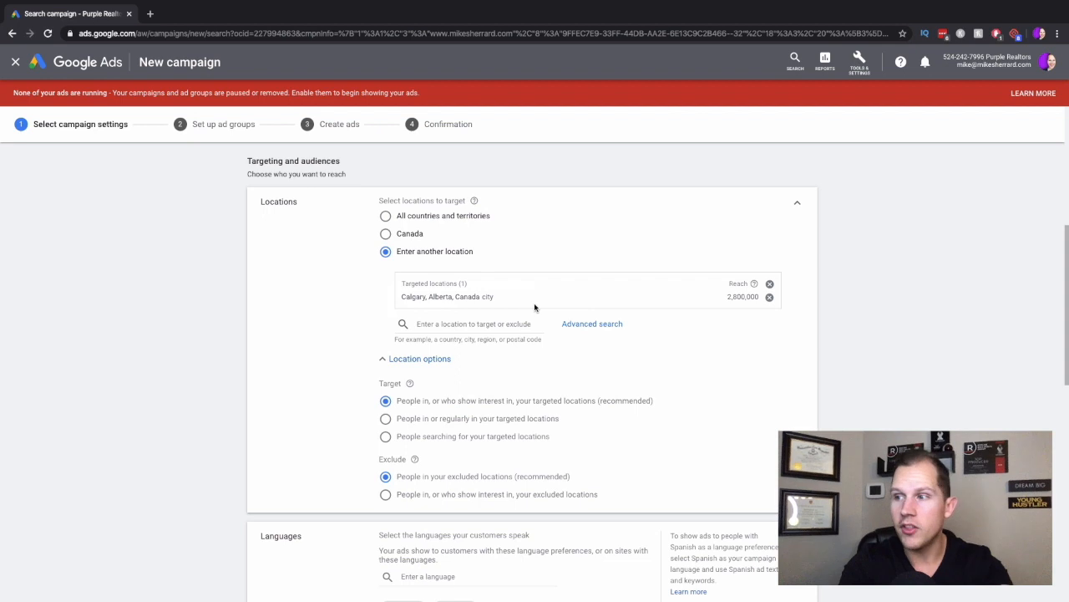
- Remove the Calgary target and add the T3G, Alberta, Canada postal code through the advanced location search
click(769, 297)
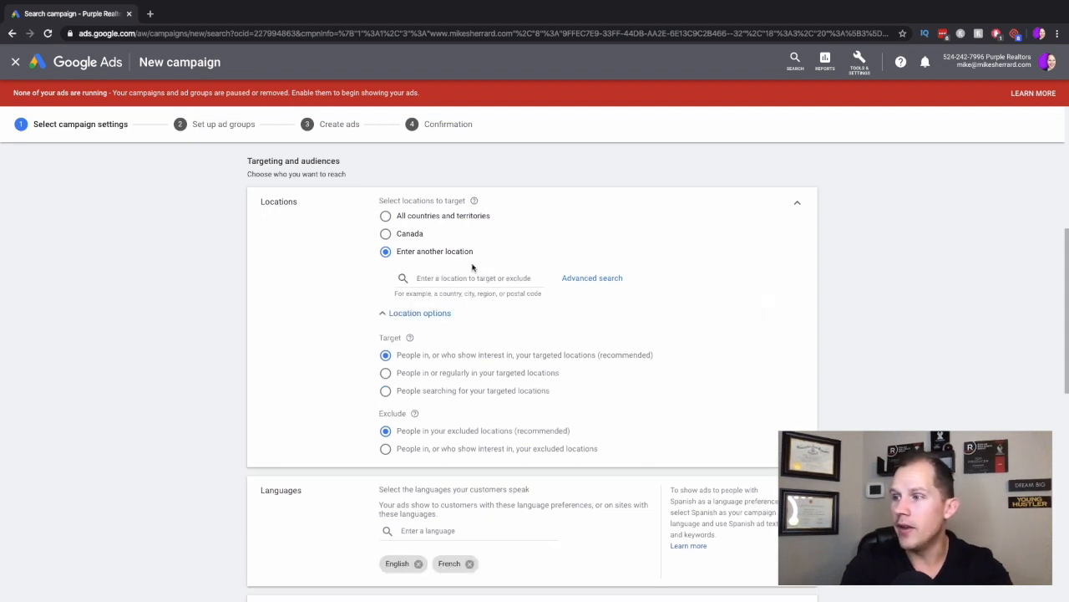
click(594, 279)
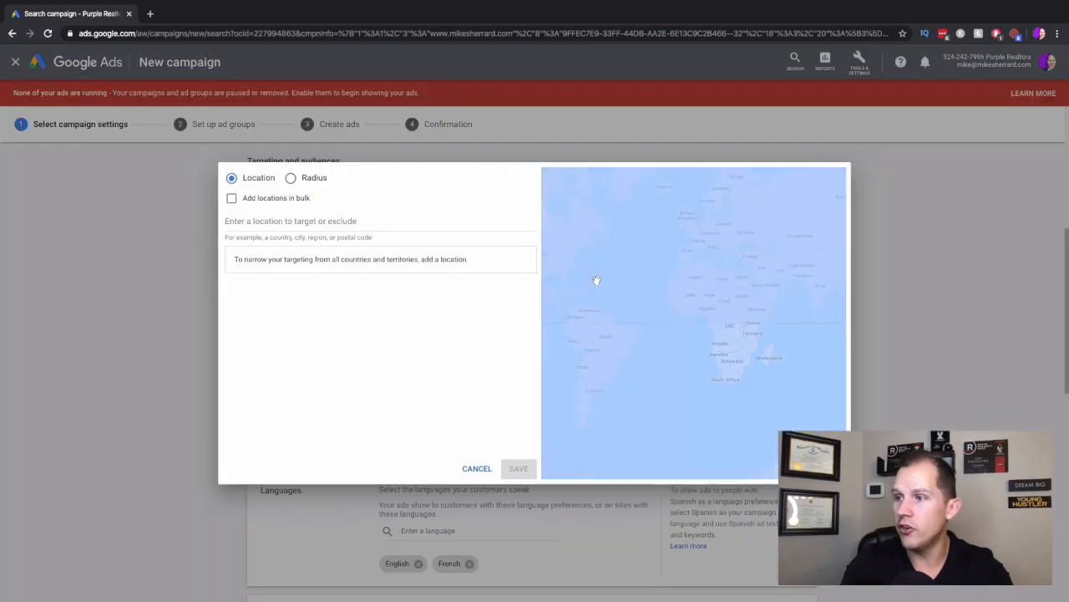
click(399, 241)
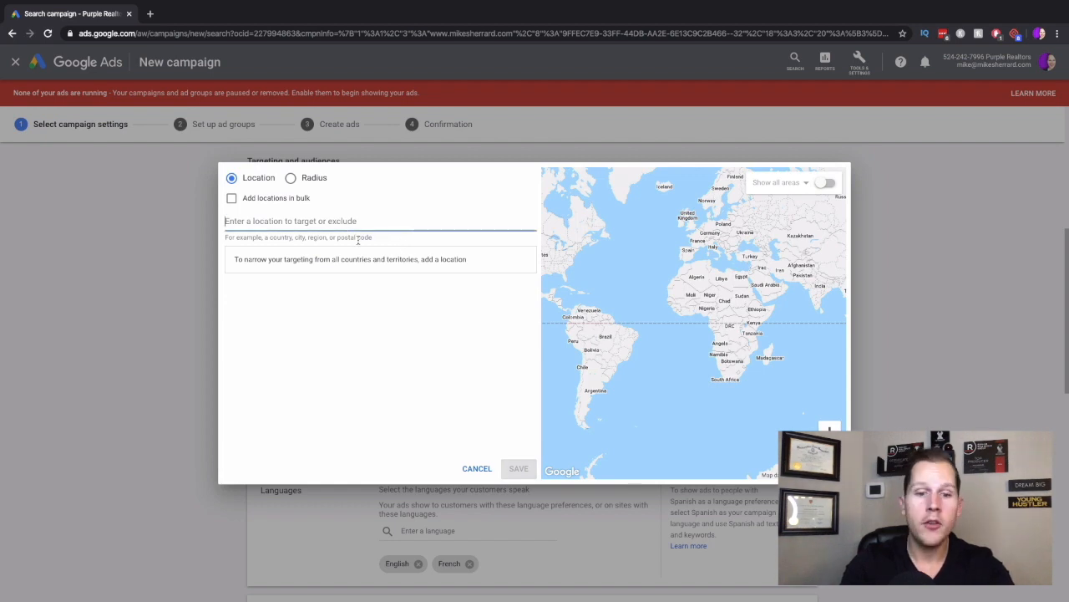
text(T3G 0G)
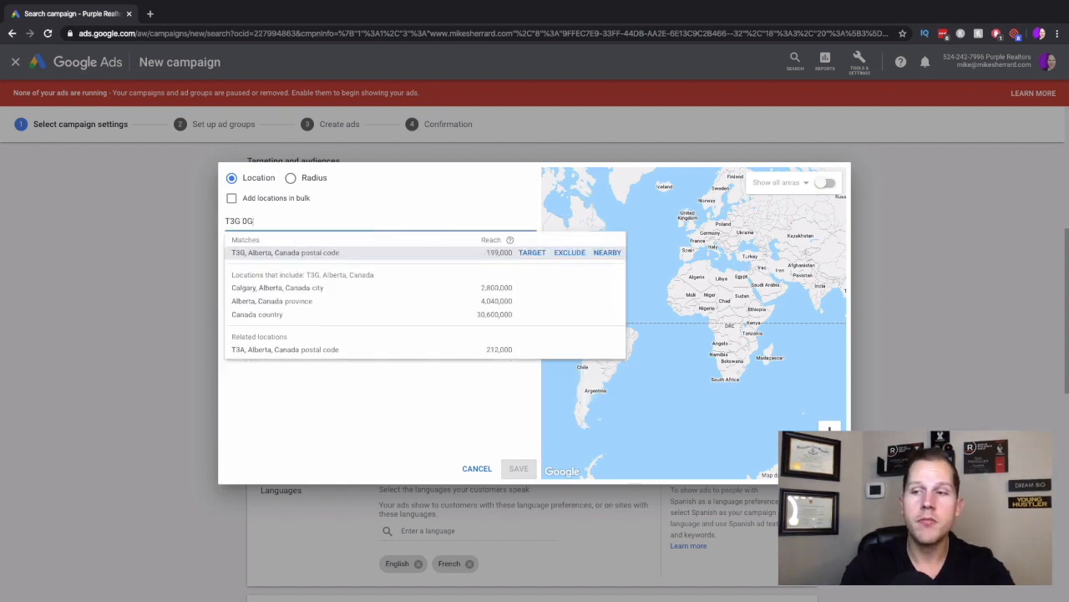
text(2)
key(BackSpace)
key(BackSpace)
key(BackSpace)
key(BackSpace)
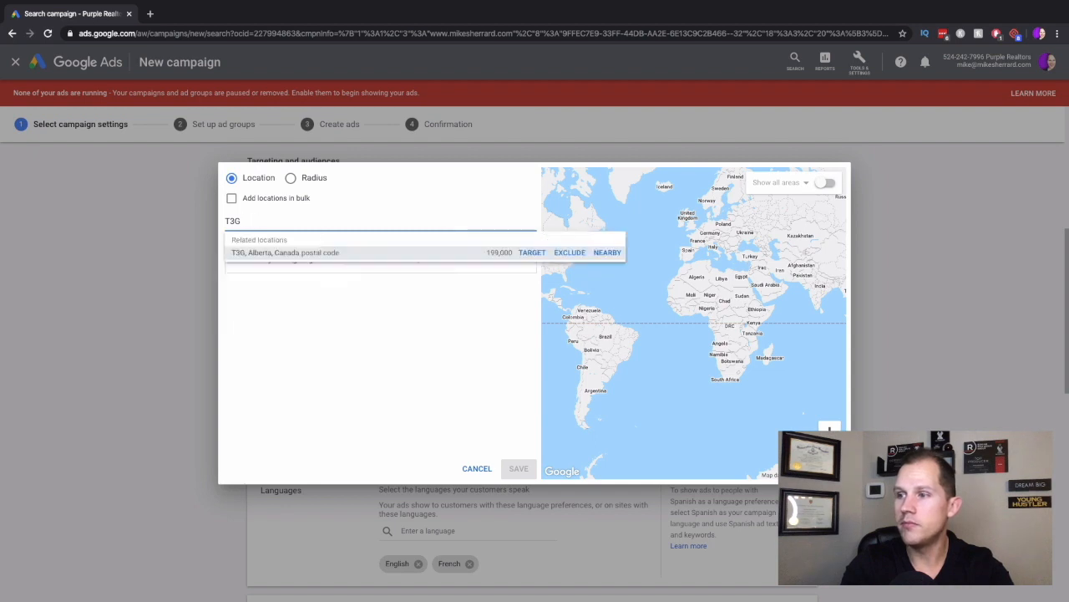
click(279, 252)
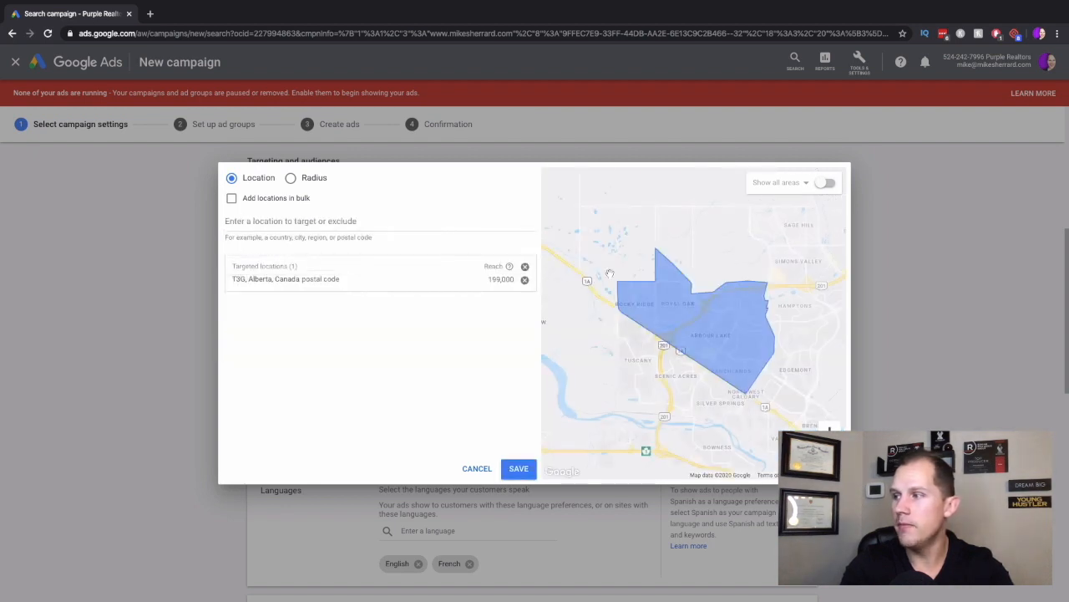
- Examine the map around the T3G area and remove that postal code from the targeted locations
drag(682, 332, 594, 313)
drag(678, 289, 595, 338)
mouse_move(666, 328)
mouse_down()
mouse_move(627, 326)
mouse_move(649, 315)
mouse_up()
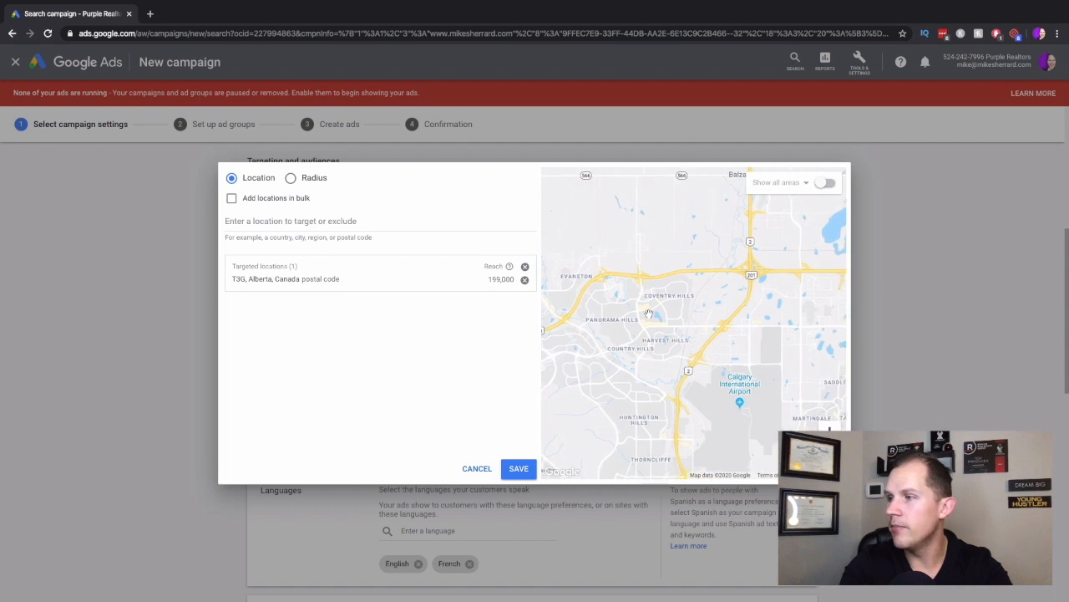
click(525, 279)
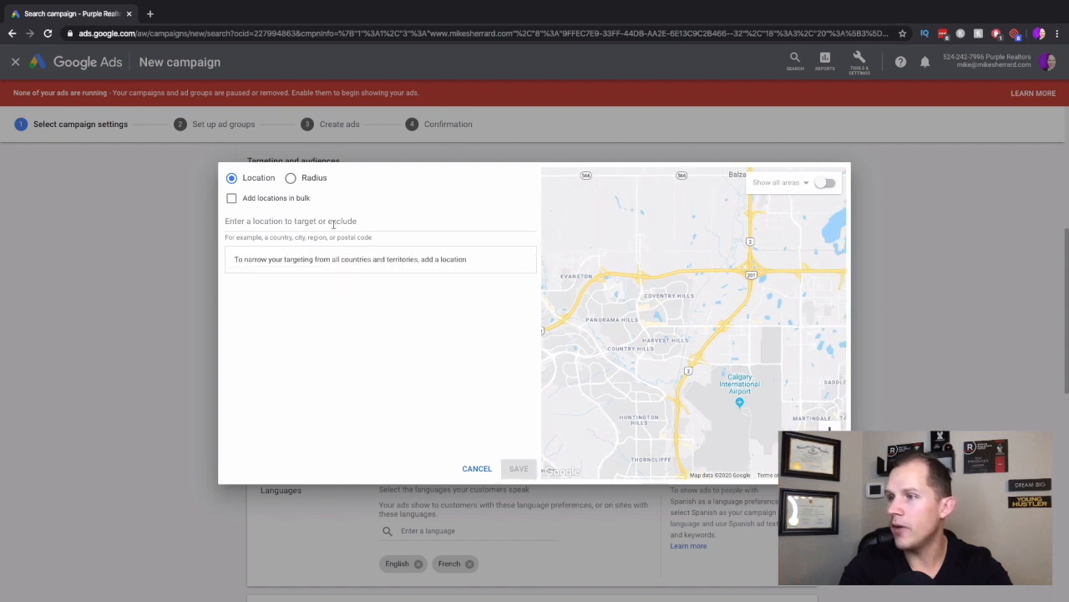
click(383, 236)
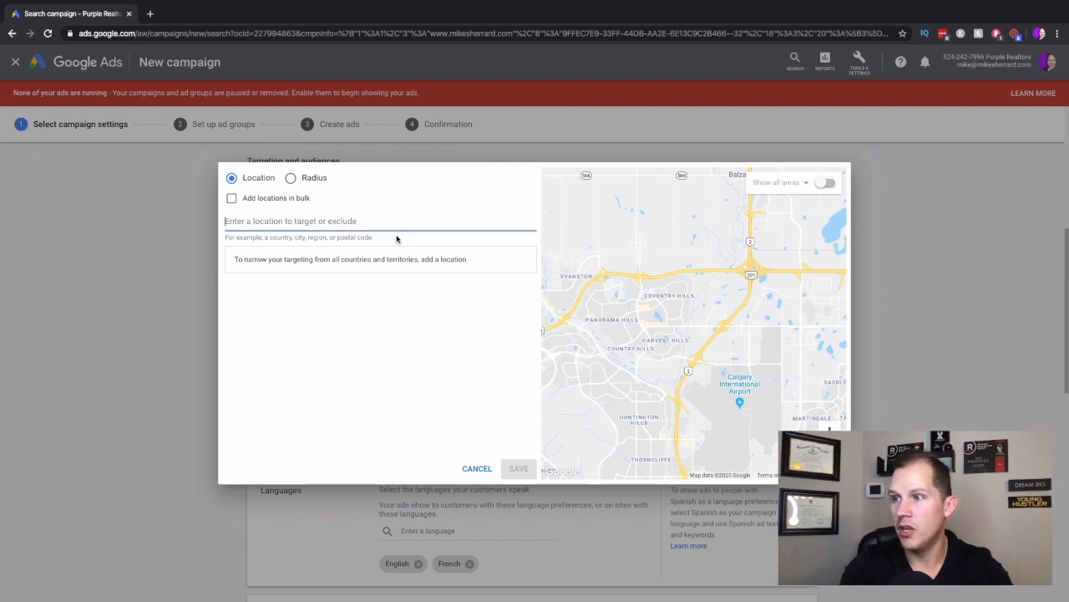
- Switch to radius targeting, drop a pin in northern Calgary on the map, and target 20 mi around it
click(291, 179)
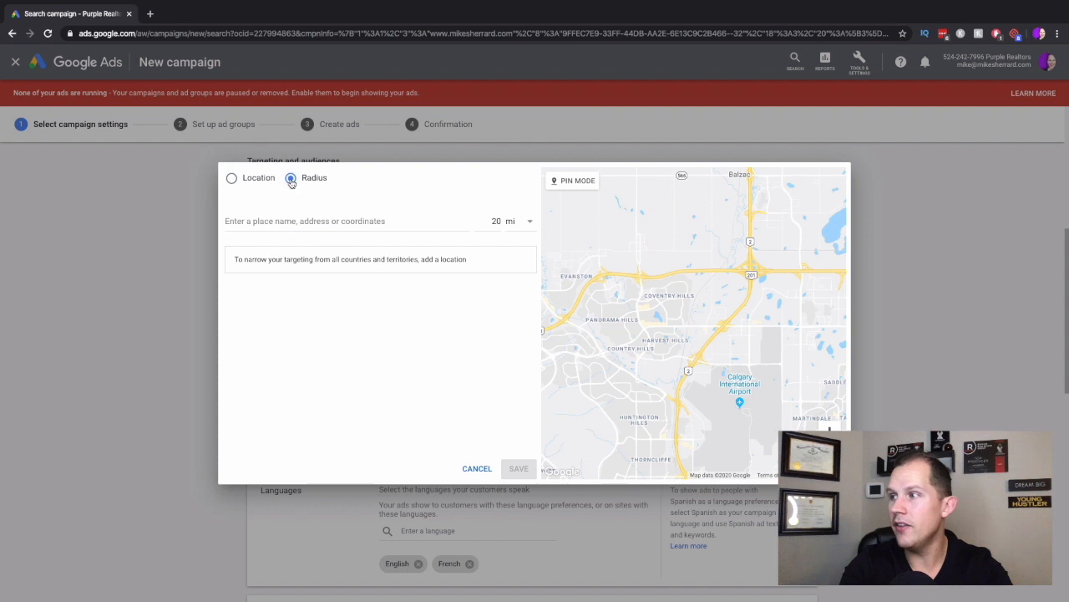
click(586, 182)
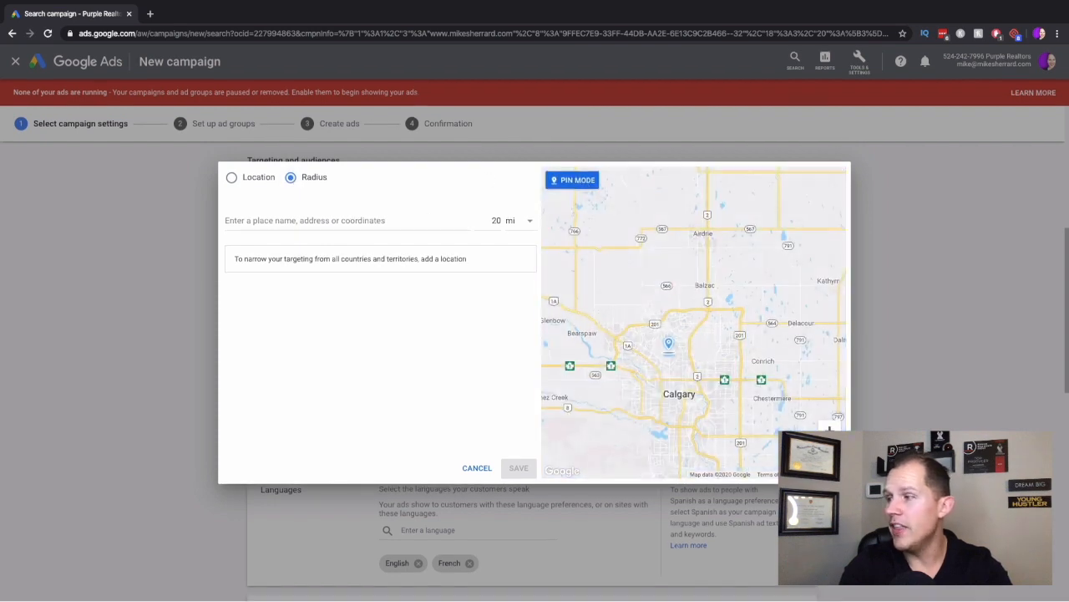
scroll(668, 343, down, 2)
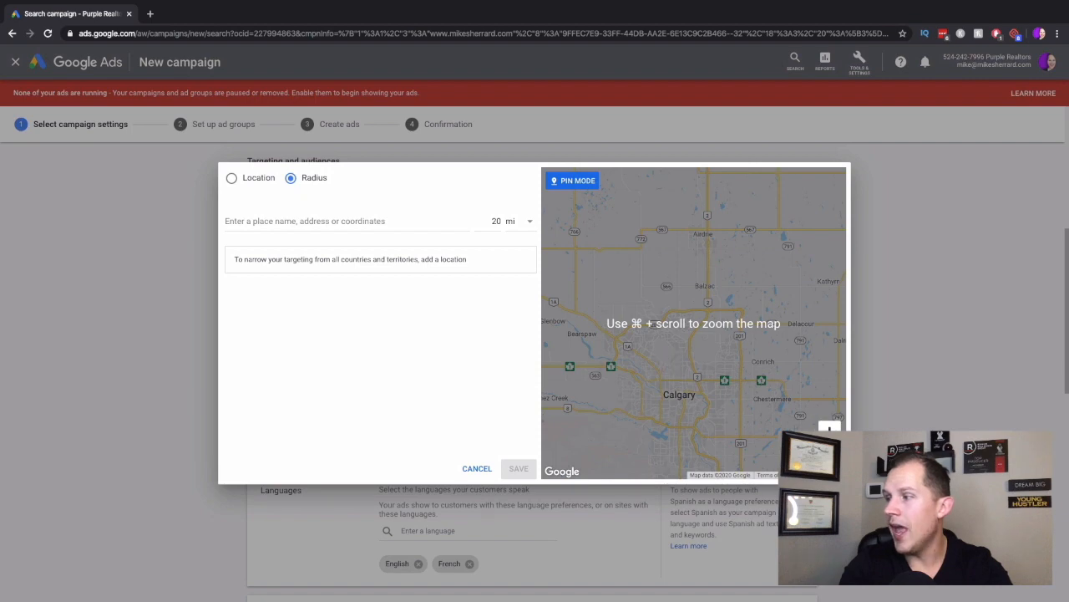
scroll(705, 355, down, 2)
click(705, 355)
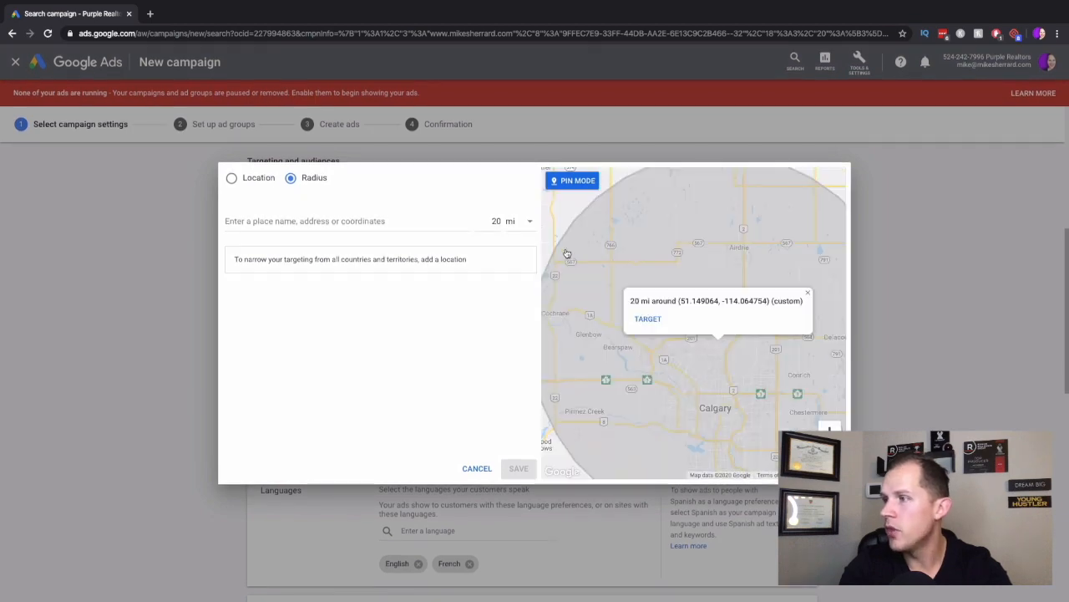
click(497, 221)
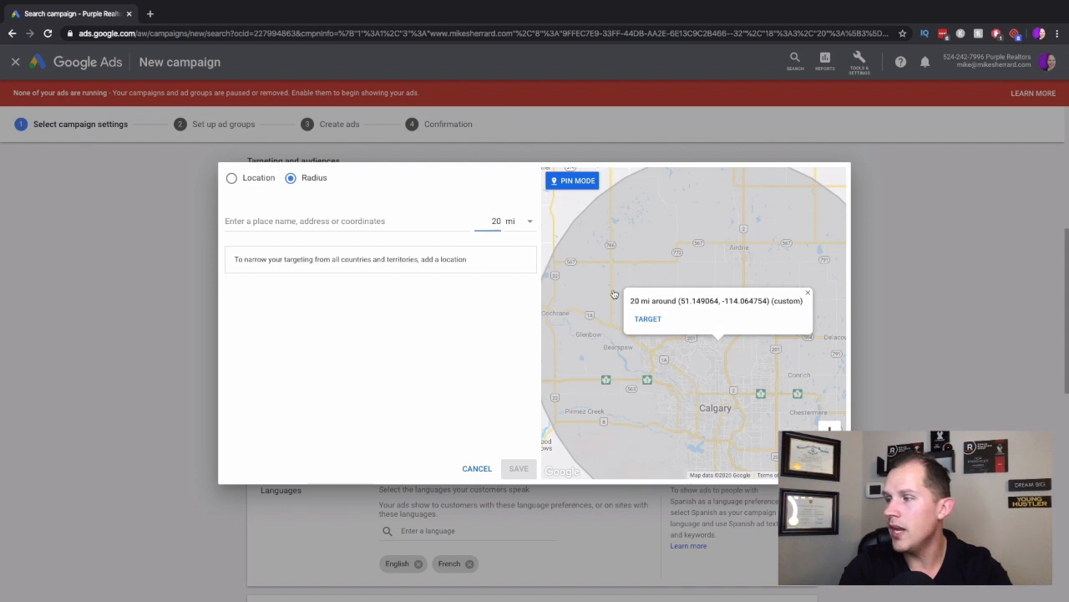
click(648, 318)
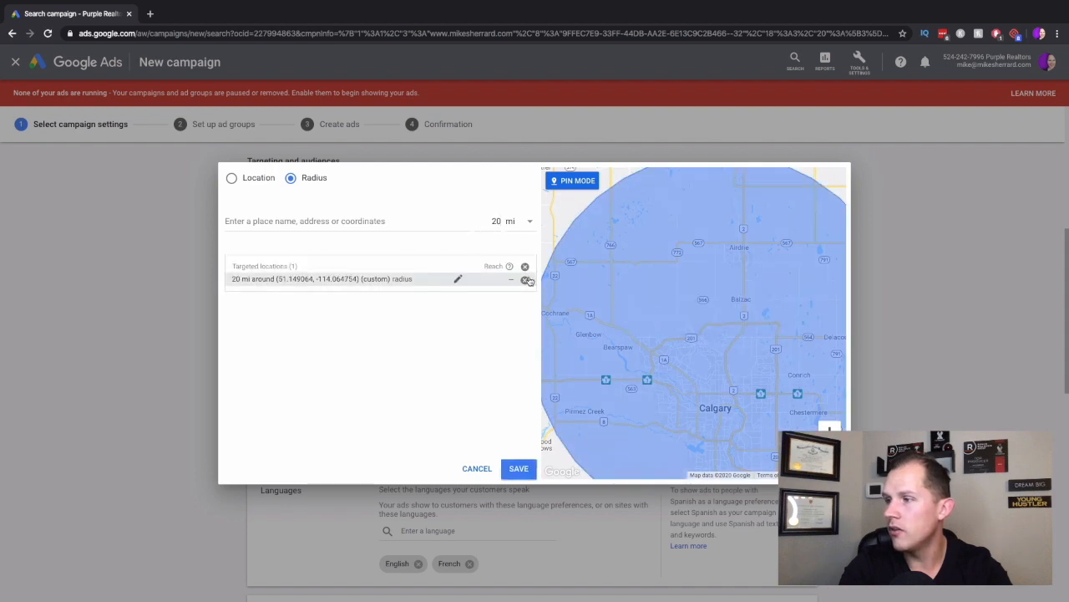
- Set the pinned location's target radius to 5 mi and save the location targeting
click(458, 278)
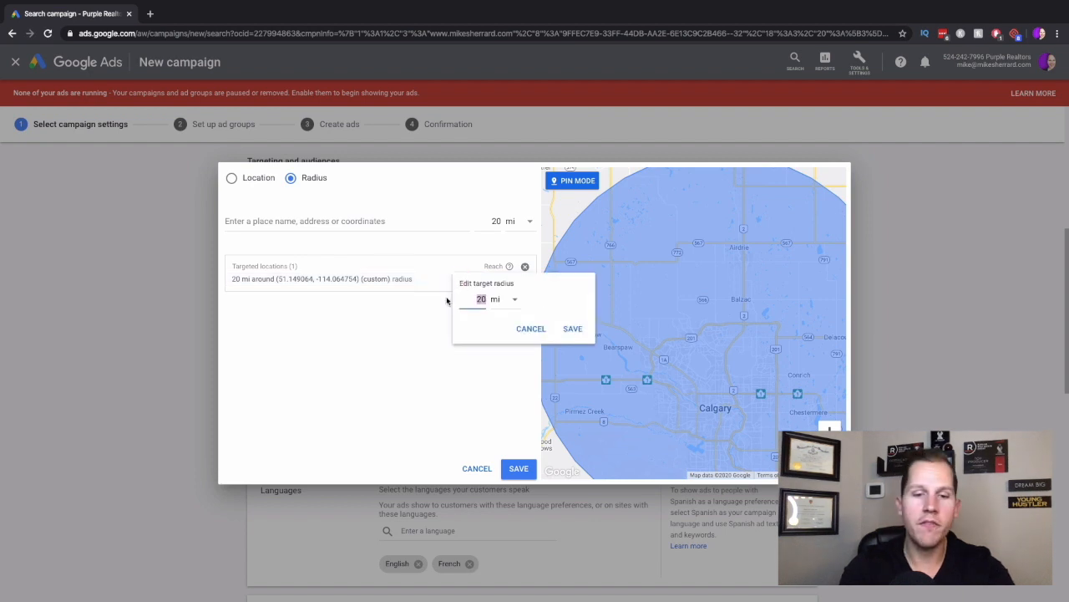
text(5)
click(573, 329)
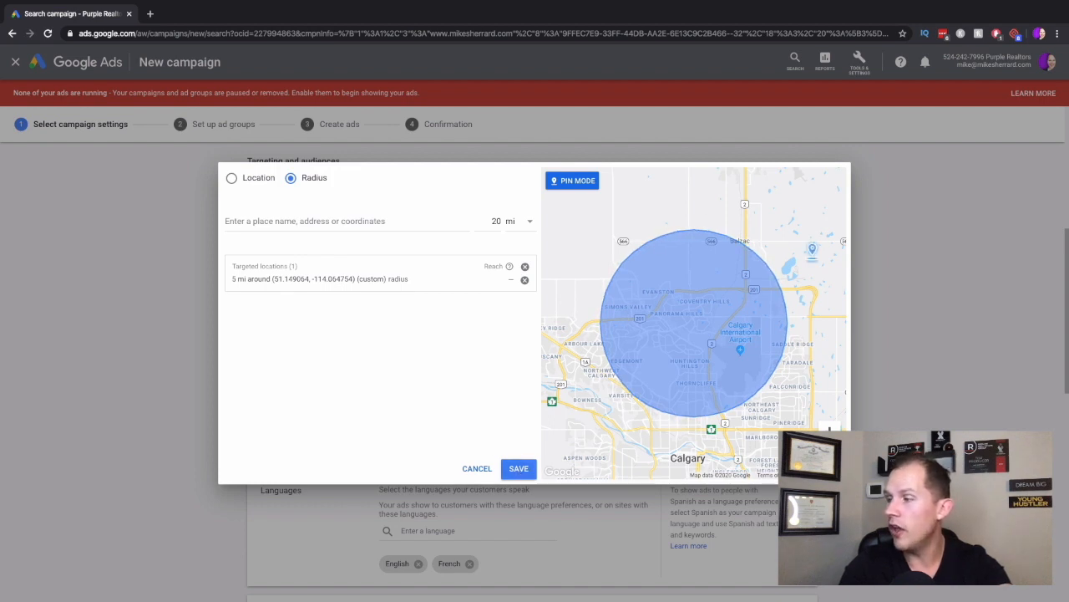
click(519, 471)
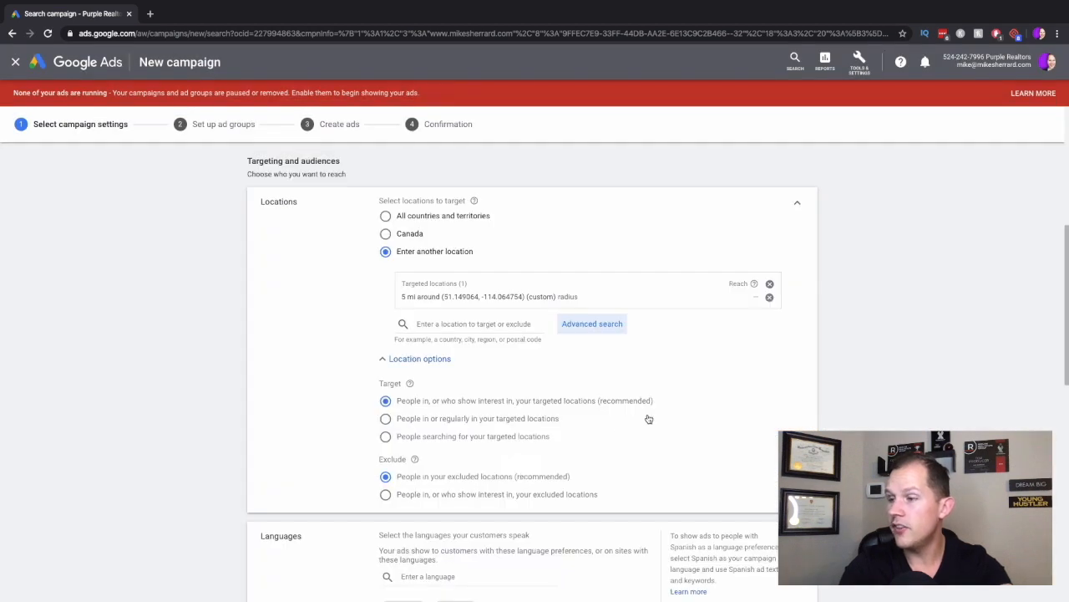
- Remove French from the campaign's languages, leaving the location options at their recommended choices
scroll(648, 419, down, 1)
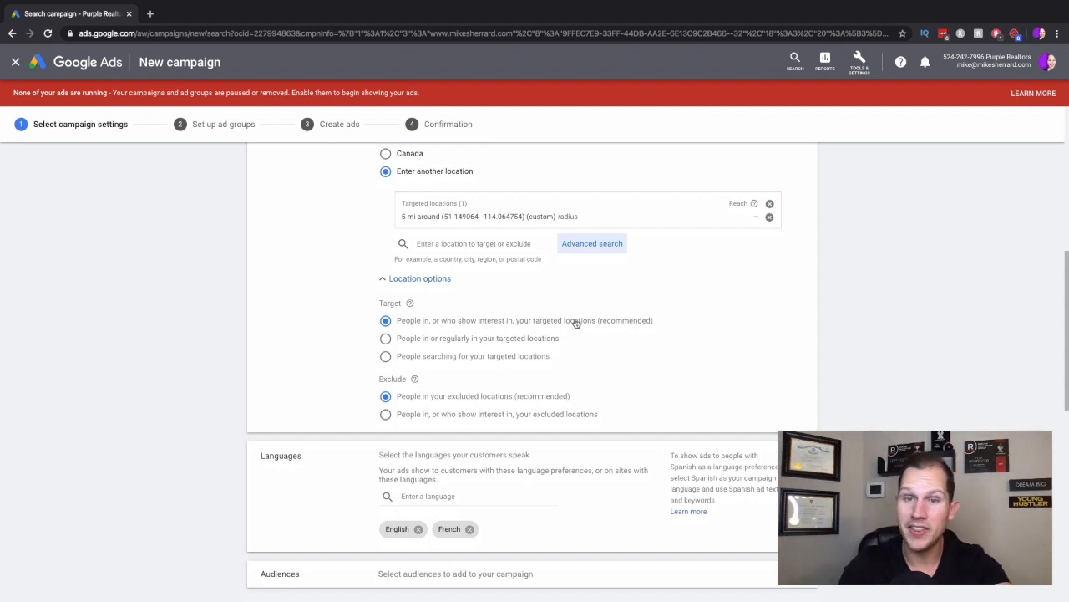
scroll(585, 332, down, 1)
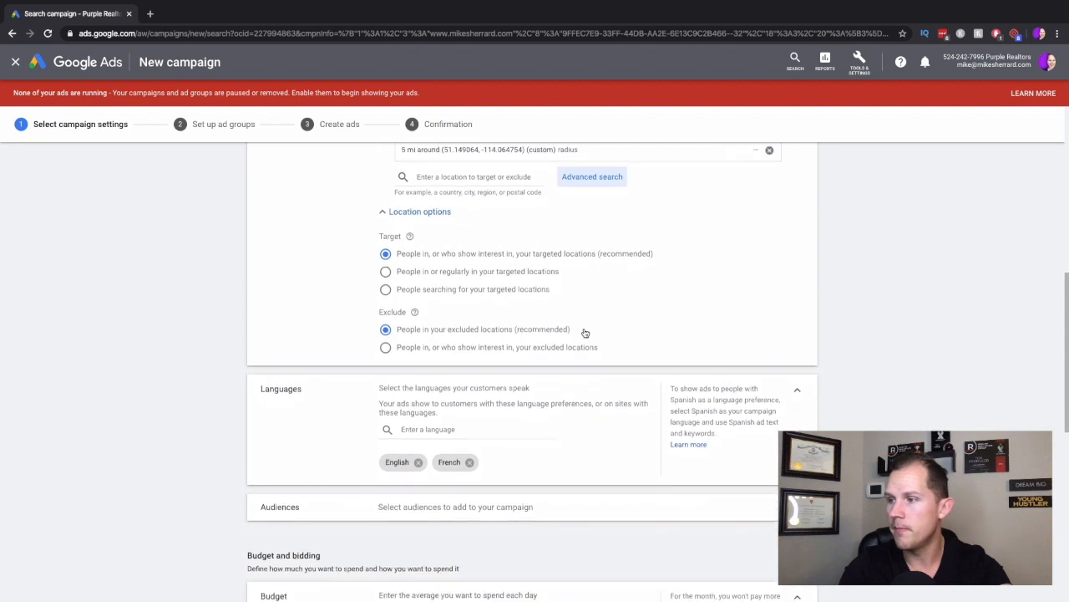
scroll(585, 332, down, 1)
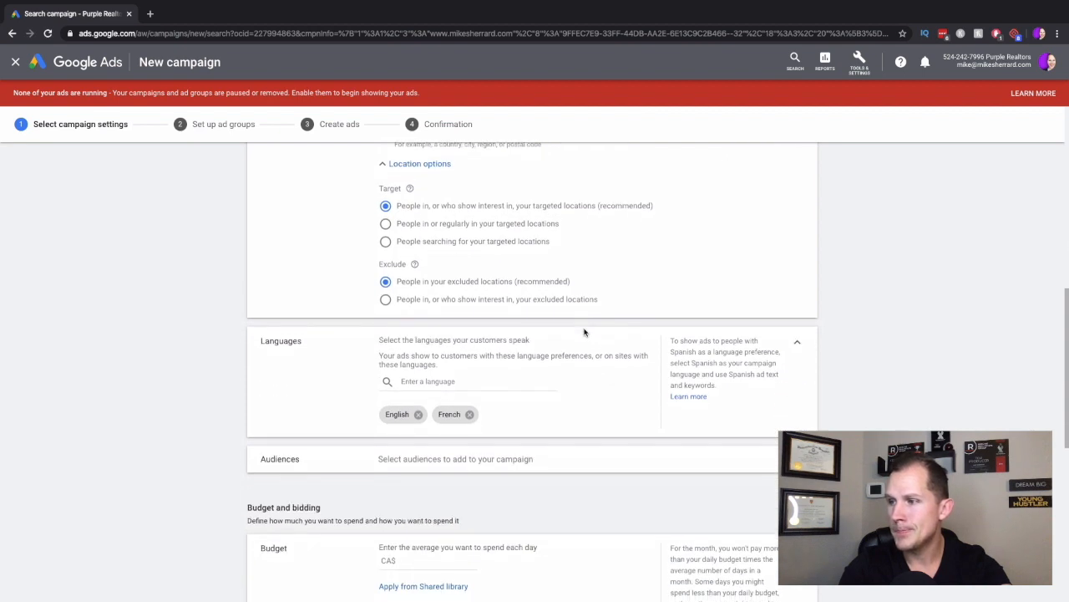
scroll(585, 330, down, 1)
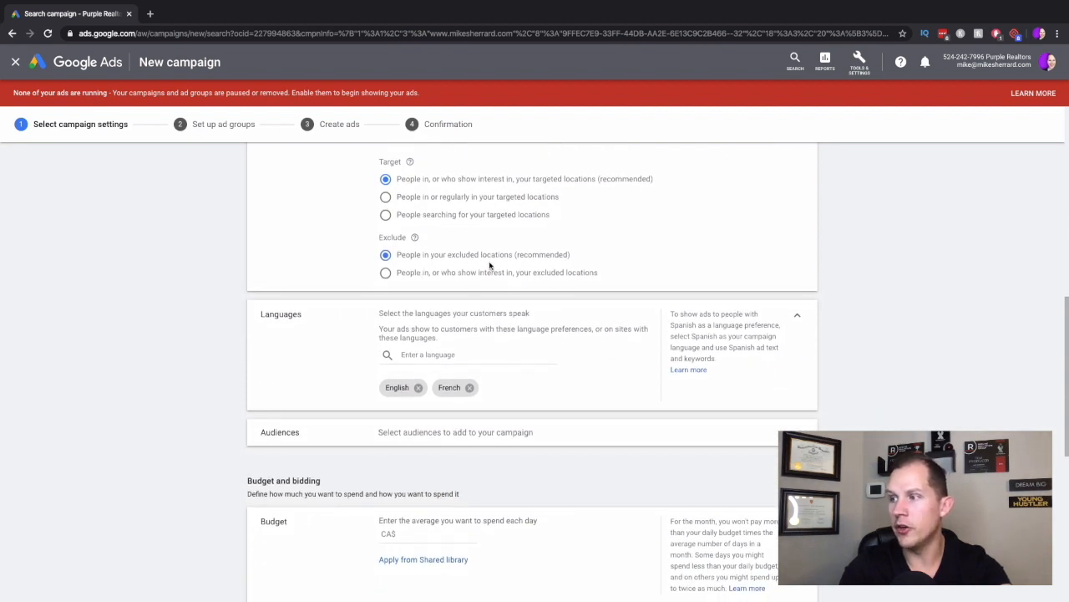
scroll(513, 265, down, 1)
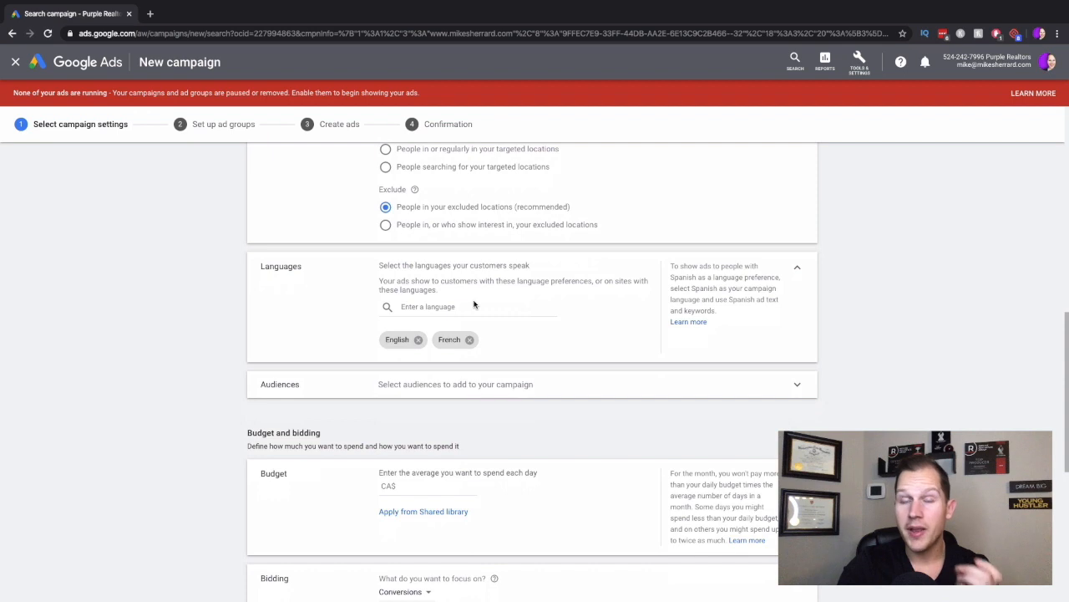
click(469, 340)
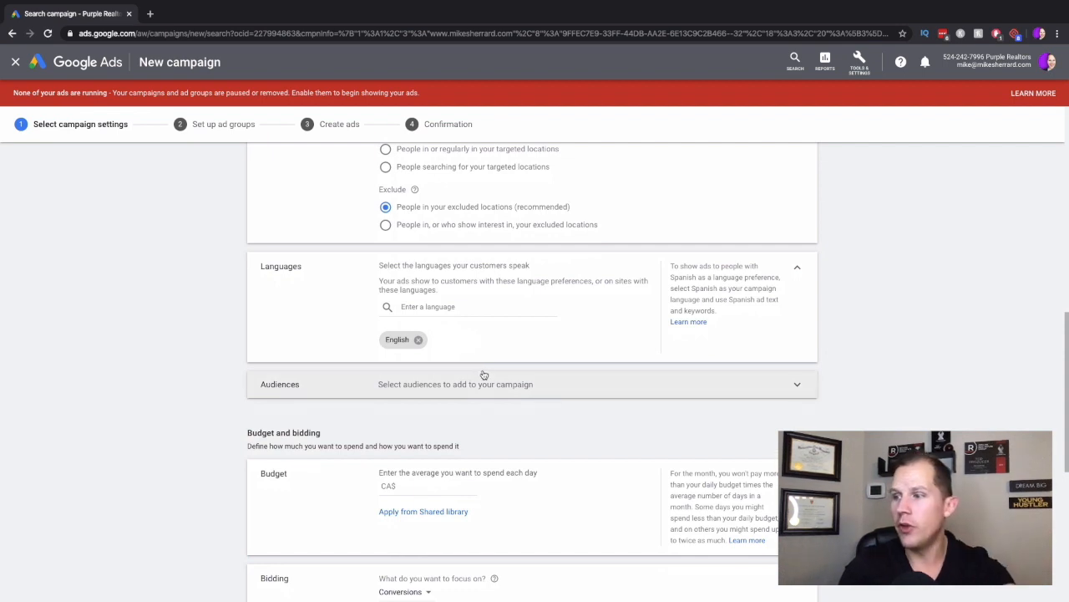
- Search the audiences for REAL ESTATE, look through the in-market results, and close the audience settings without a selection
scroll(481, 370, down, 2)
click(474, 274)
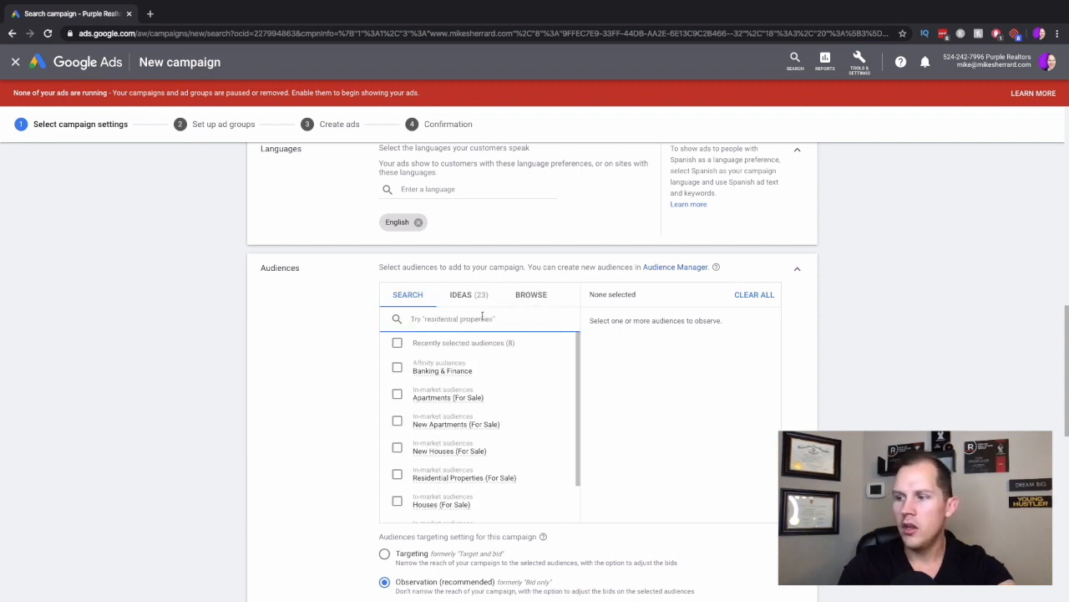
text(REAL ESTATE)
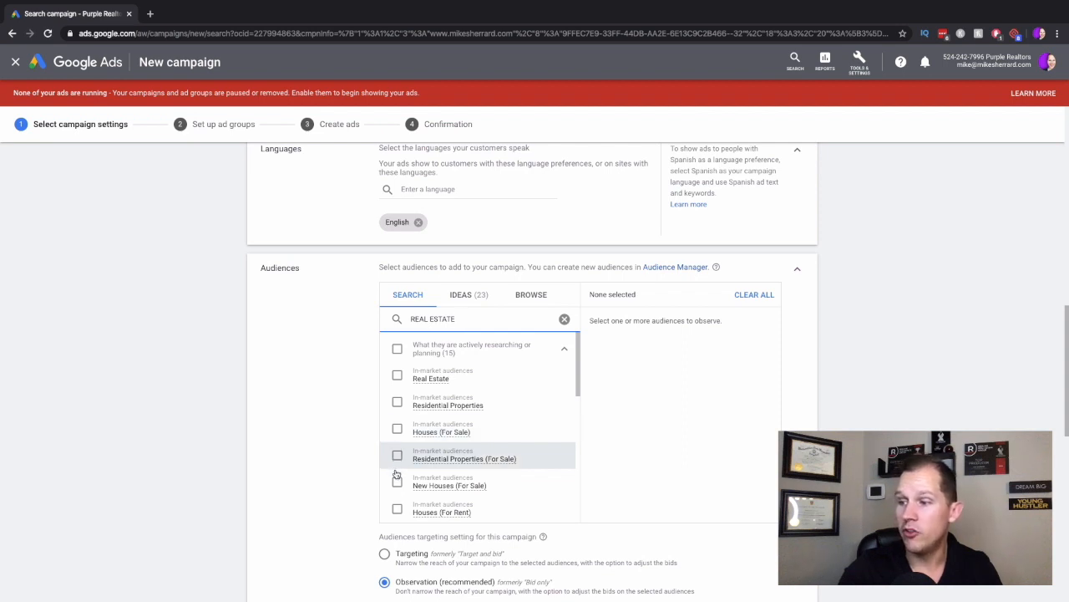
scroll(397, 488, down, 3)
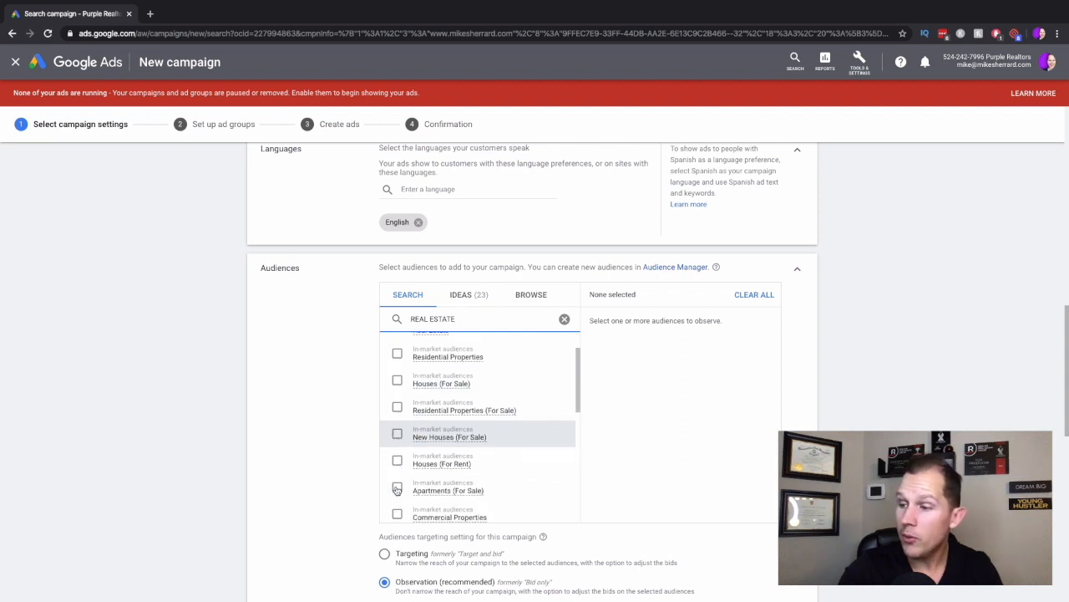
scroll(396, 491, down, 5)
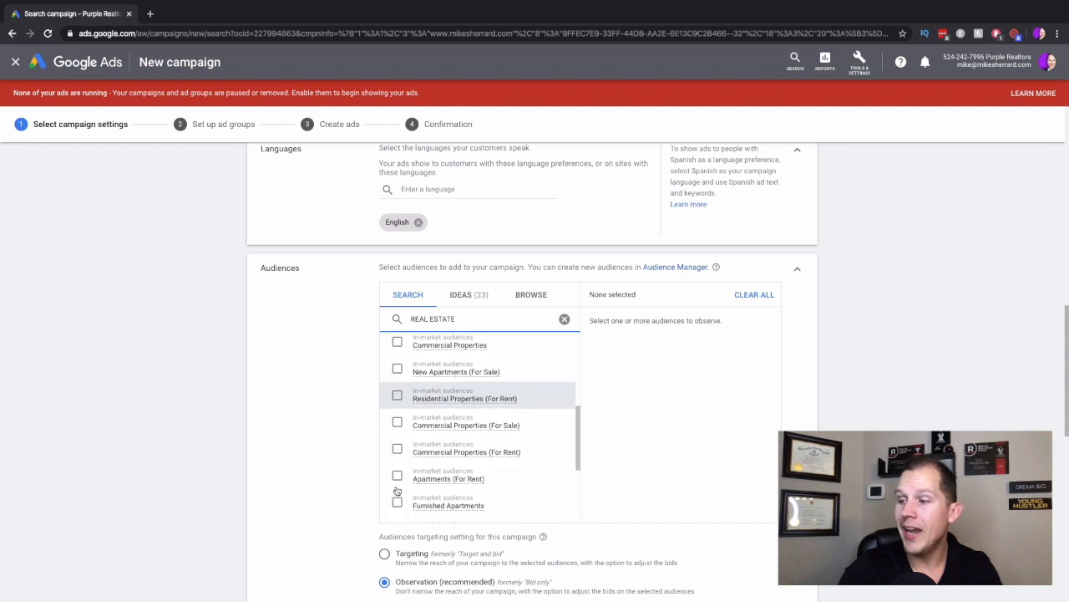
scroll(399, 476, up, 3)
scroll(398, 417, up, 3)
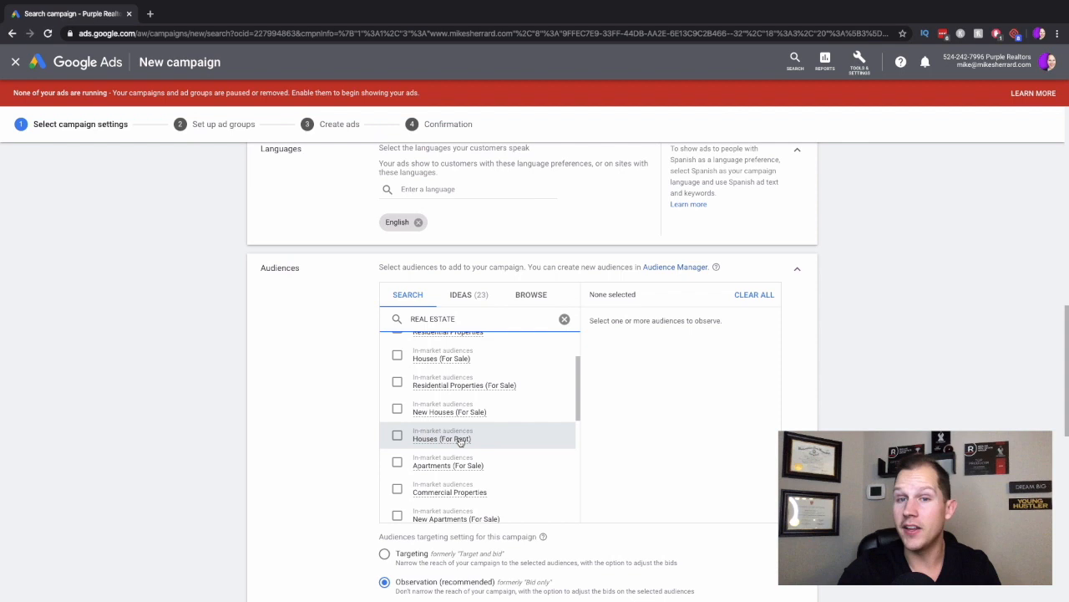
mouse_move(460, 442)
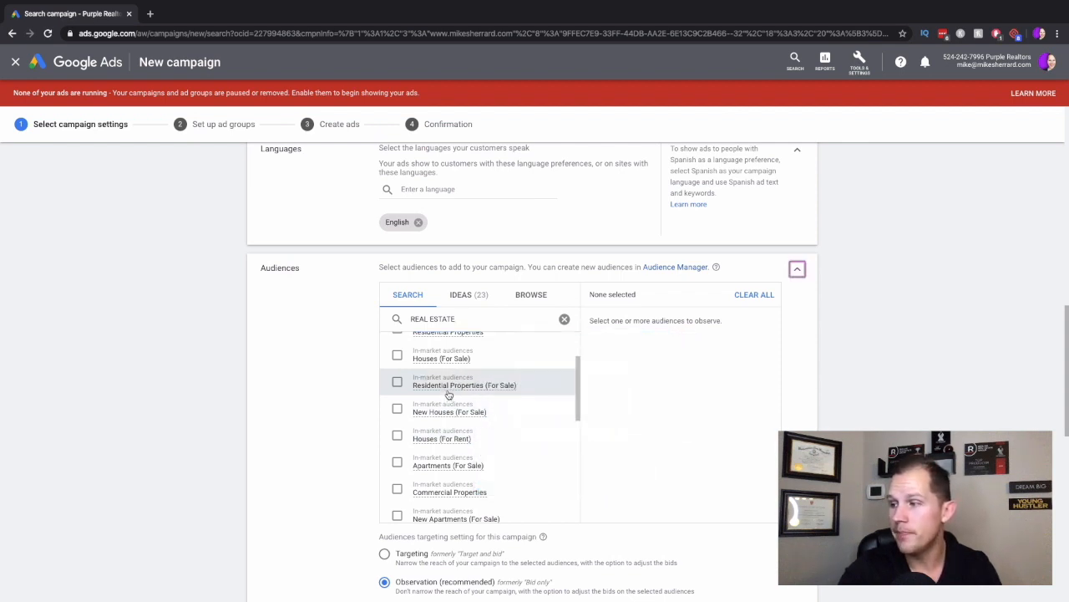
click(564, 319)
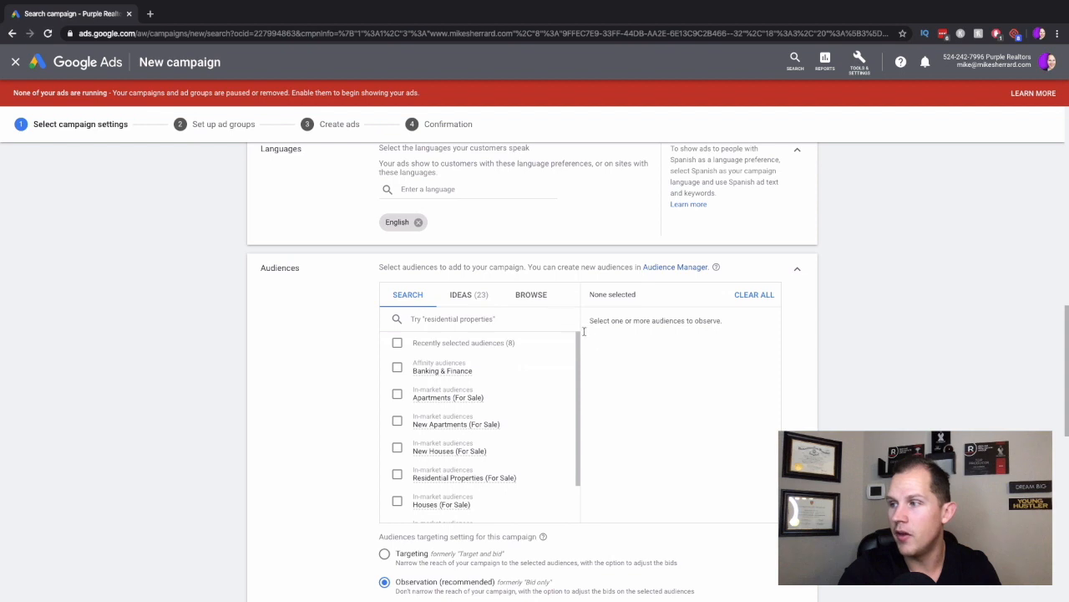
click(798, 269)
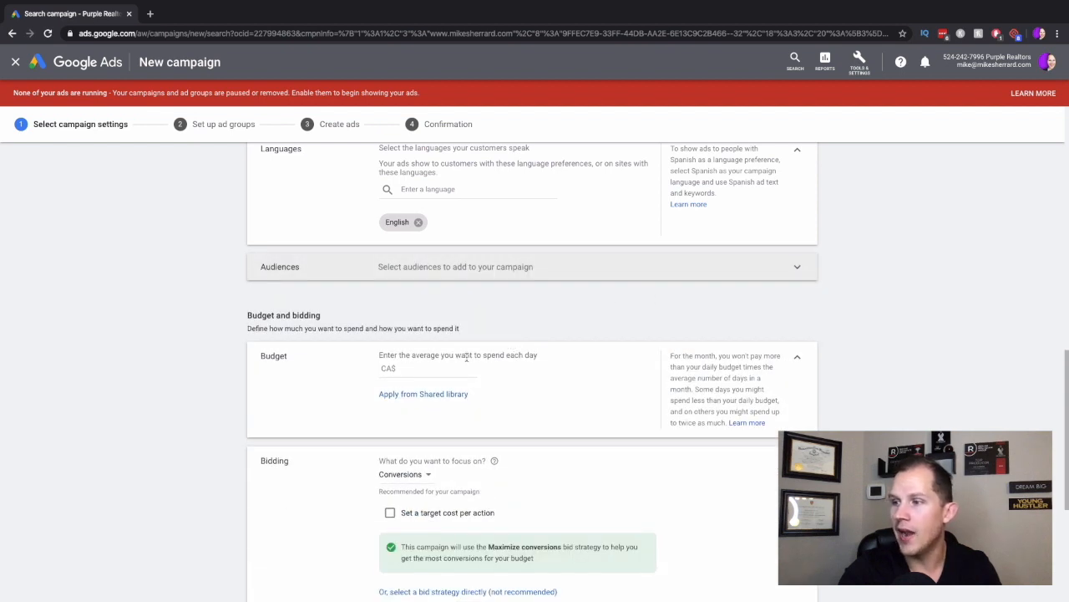
- Set the average daily budget to CA$20
click(441, 376)
text(20)
click(499, 391)
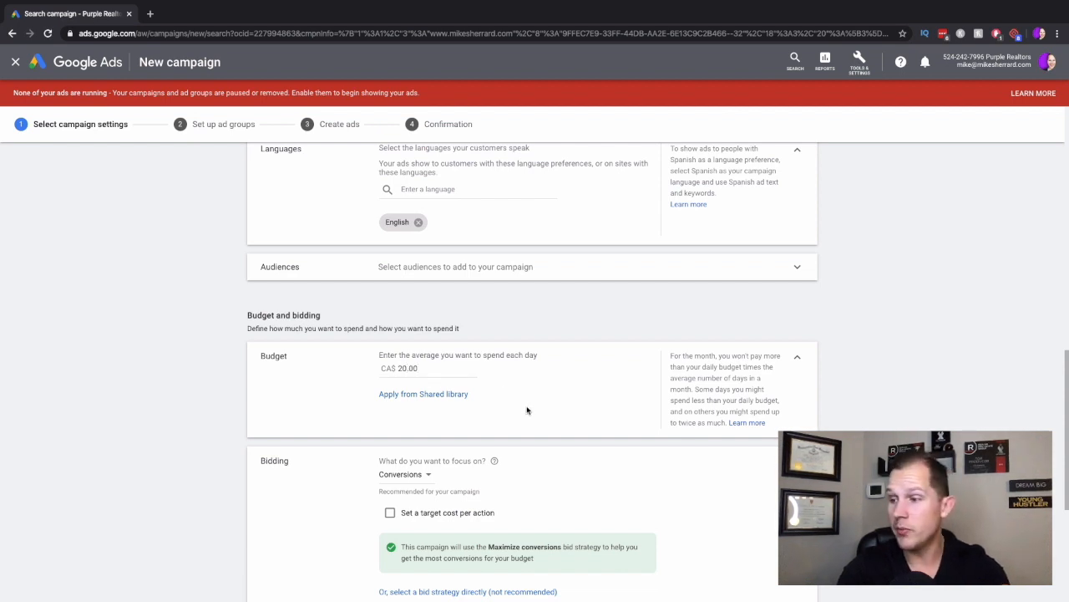
- Read the hint on the bidding focus and change the focus to Clicks
scroll(526, 405, down, 2)
scroll(527, 403, down, 1)
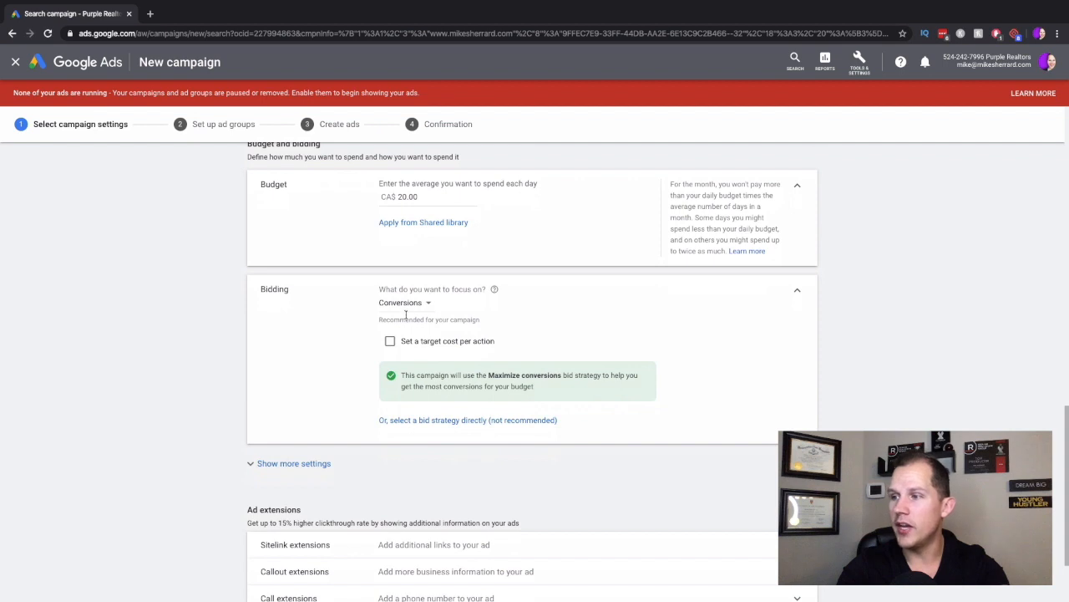
mouse_move(496, 289)
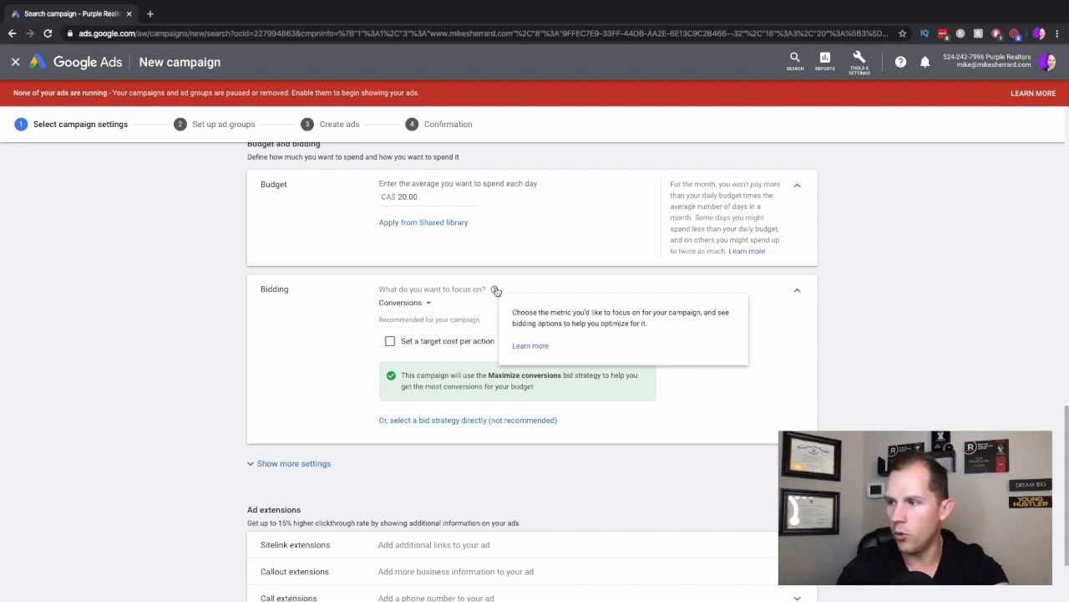
click(418, 306)
click(429, 392)
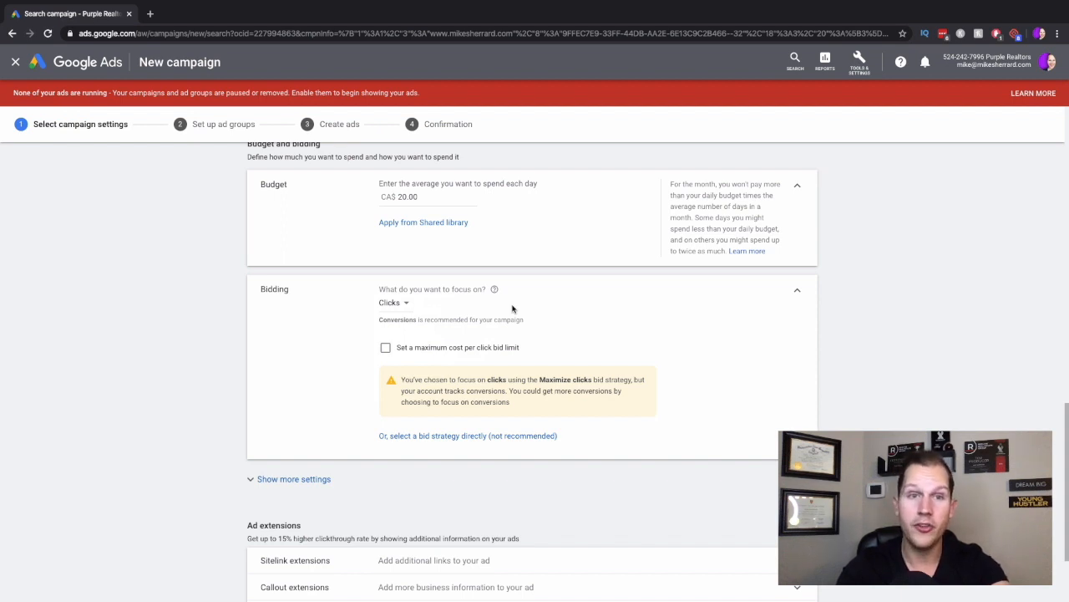
- Try a maximum cost per click bid limit of CA$3, clear the amount, and disable the limit again
scroll(506, 334, down, 1)
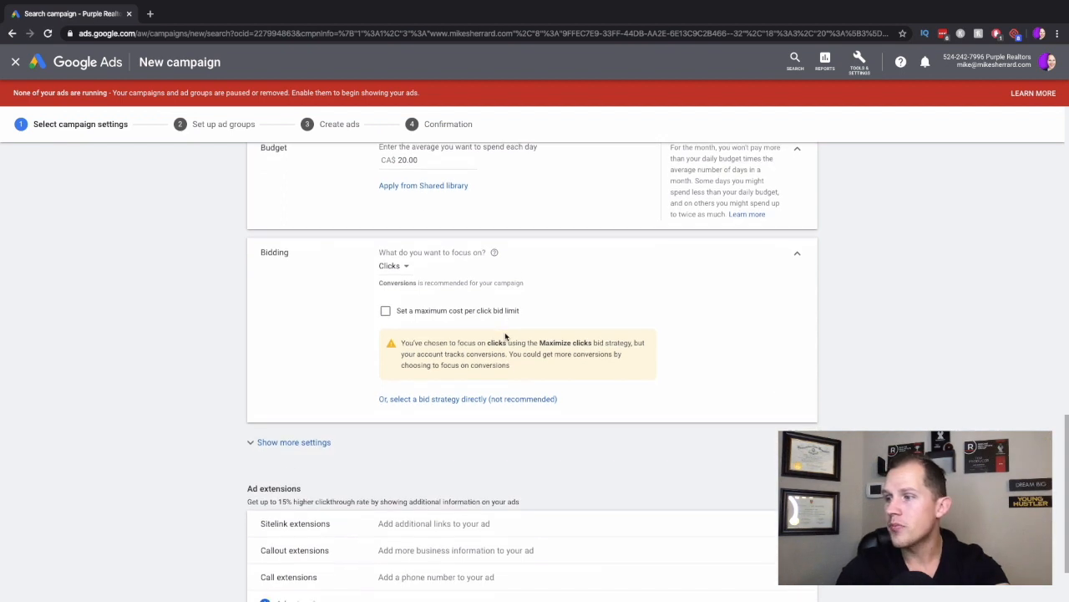
click(388, 316)
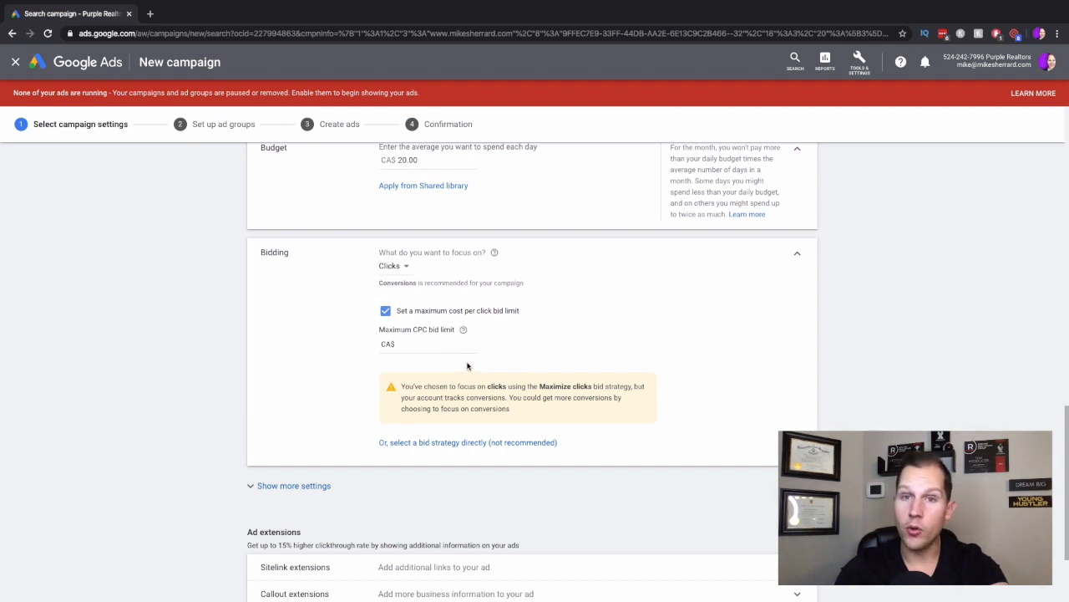
click(436, 344)
text(3)
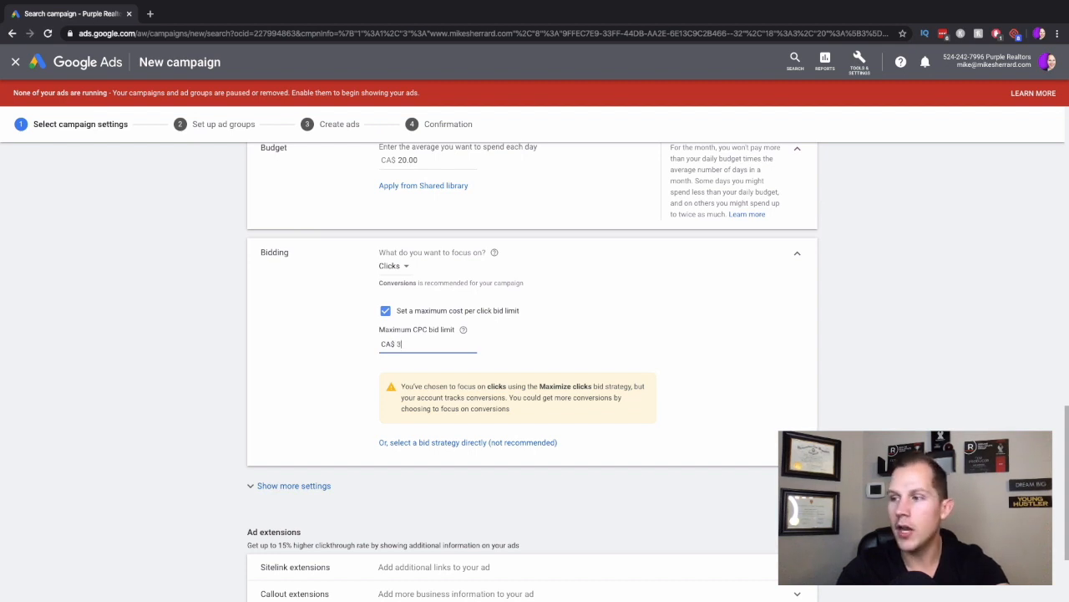
key(BackSpace)
click(570, 333)
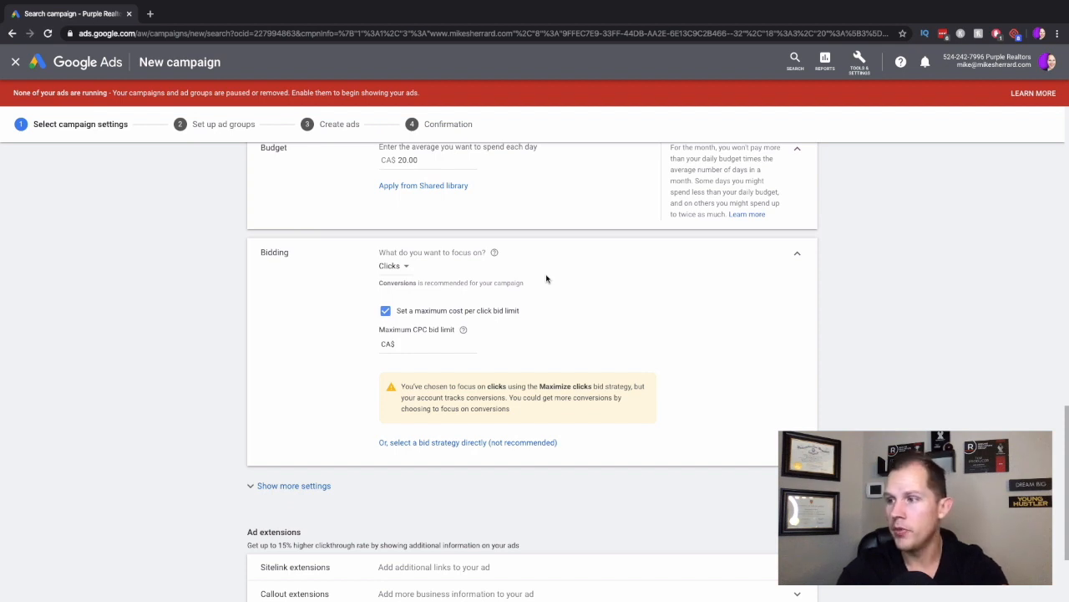
click(421, 313)
- Open the sitelink extensions and examine the existing price-range sitelinks, including the details of a $250k or Less link
scroll(679, 309, down, 1)
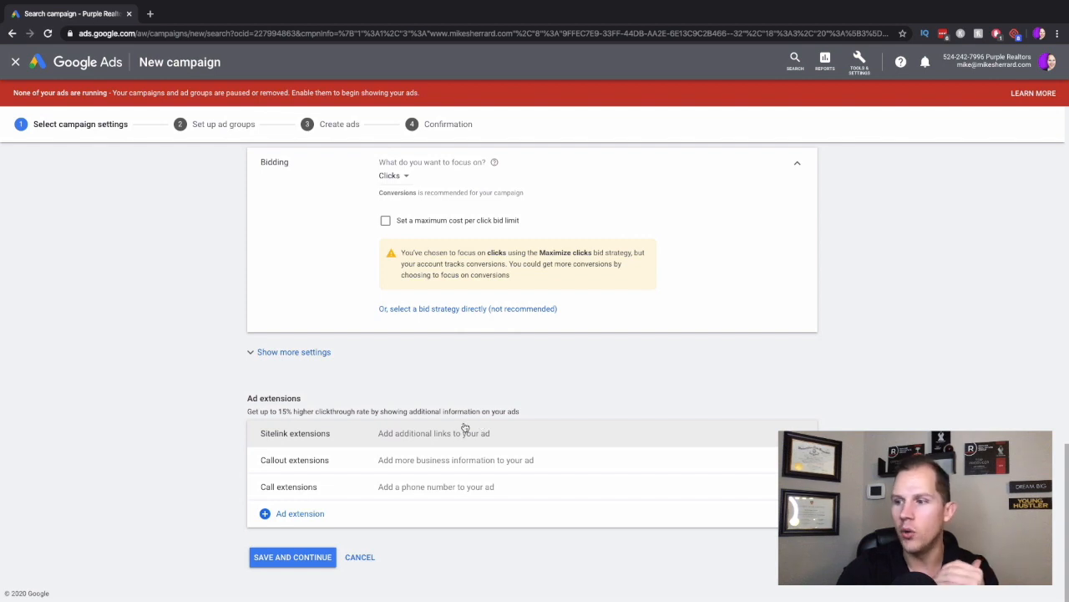
click(452, 435)
scroll(455, 358, down, 4)
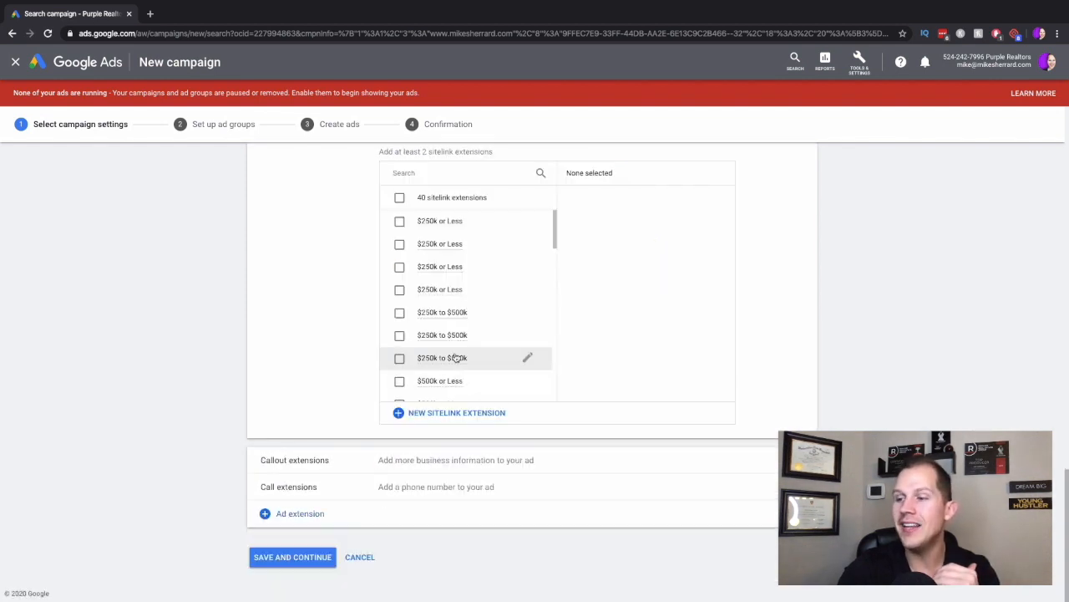
scroll(296, 330, up, 2)
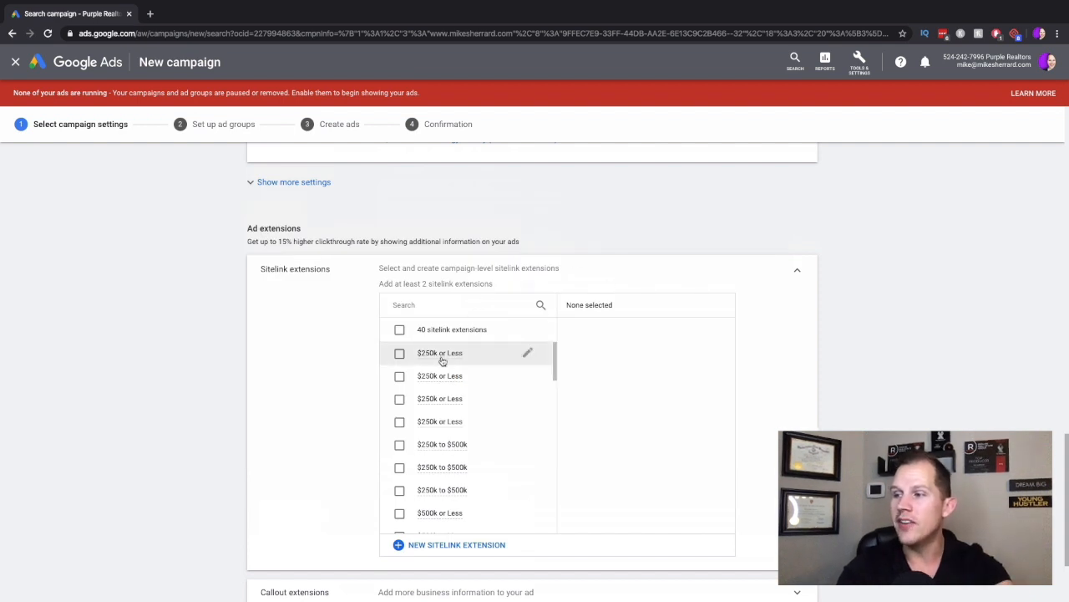
mouse_move(443, 400)
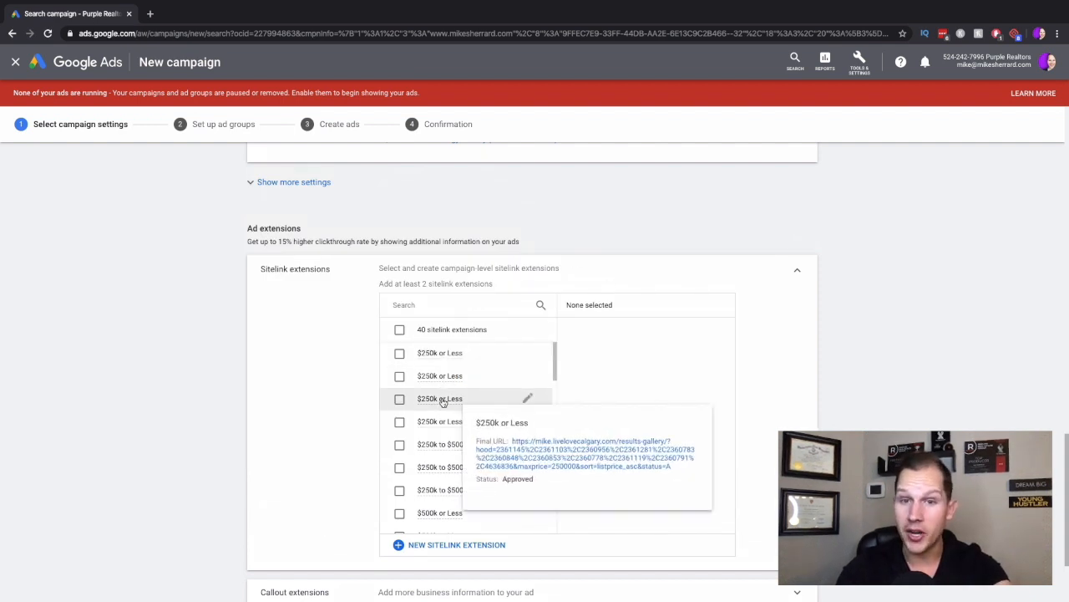
- Select one $250k to $500k and one $500k to $750k sitelink extension, leaving $500k or Less unselected
scroll(444, 396, down, 2)
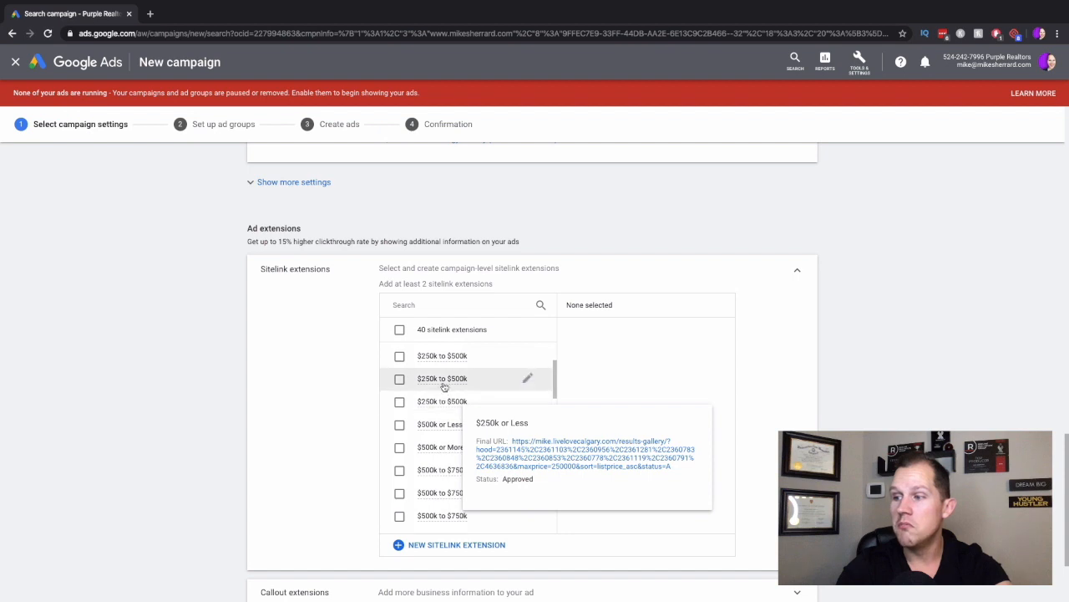
click(438, 377)
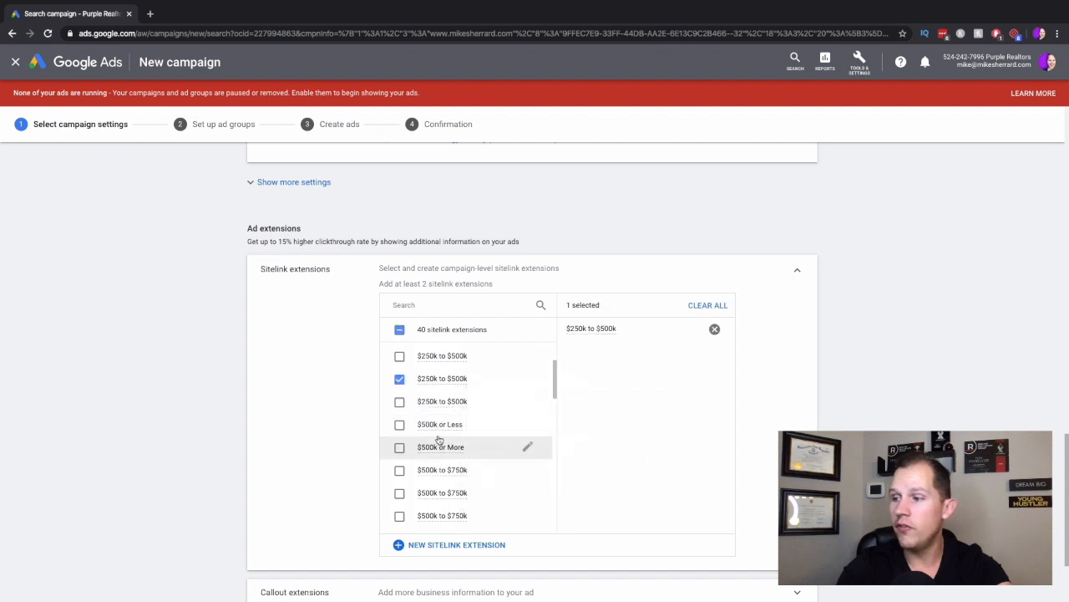
scroll(438, 439, down, 1)
click(438, 408)
mouse_move(441, 454)
click(441, 452)
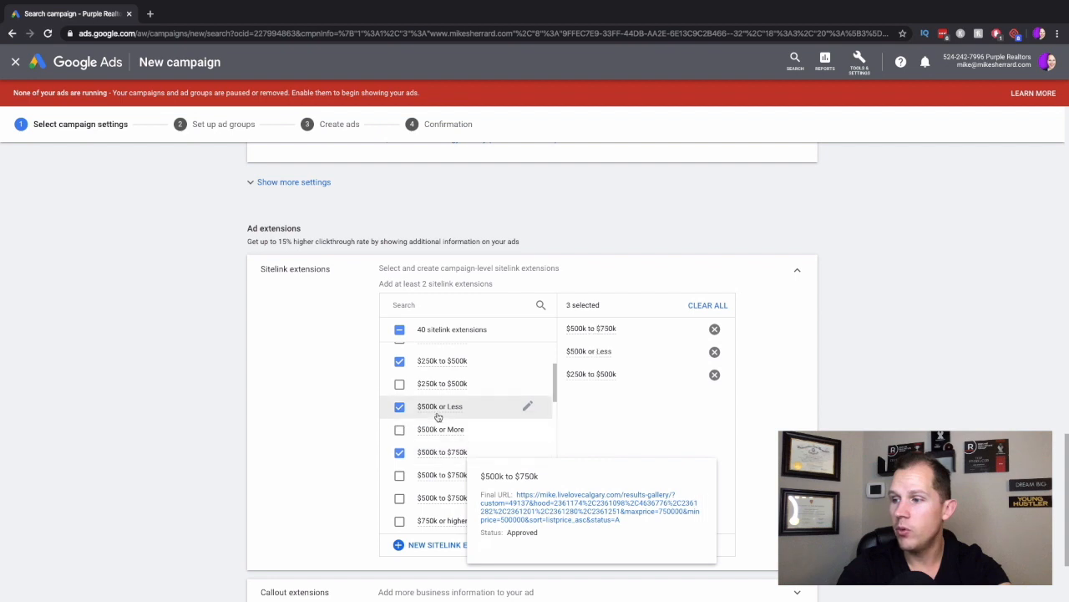
click(437, 408)
- Add the $750k or higher sitelink to the selection, look through the remaining sitelinks, and collapse the sitelink extensions
scroll(438, 451, down, 2)
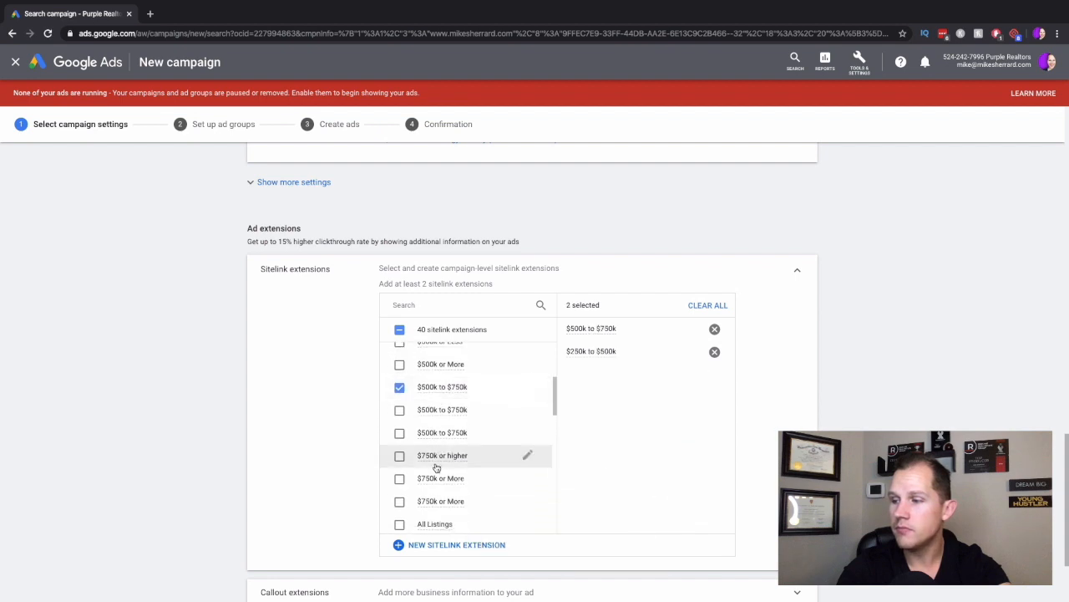
click(437, 461)
scroll(436, 462, up, 2)
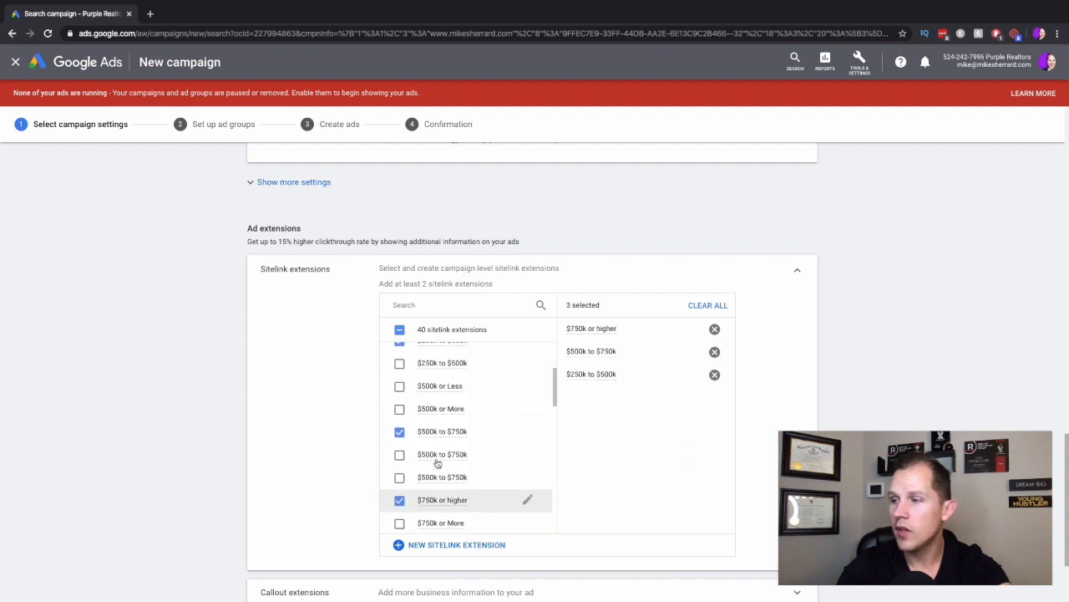
mouse_move(436, 462)
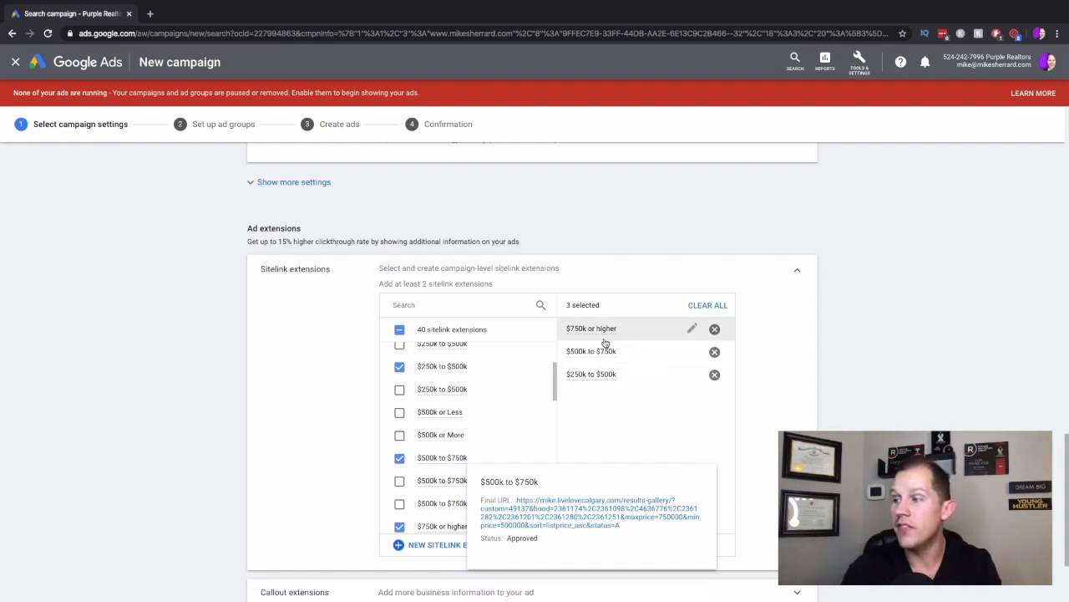
mouse_move(602, 380)
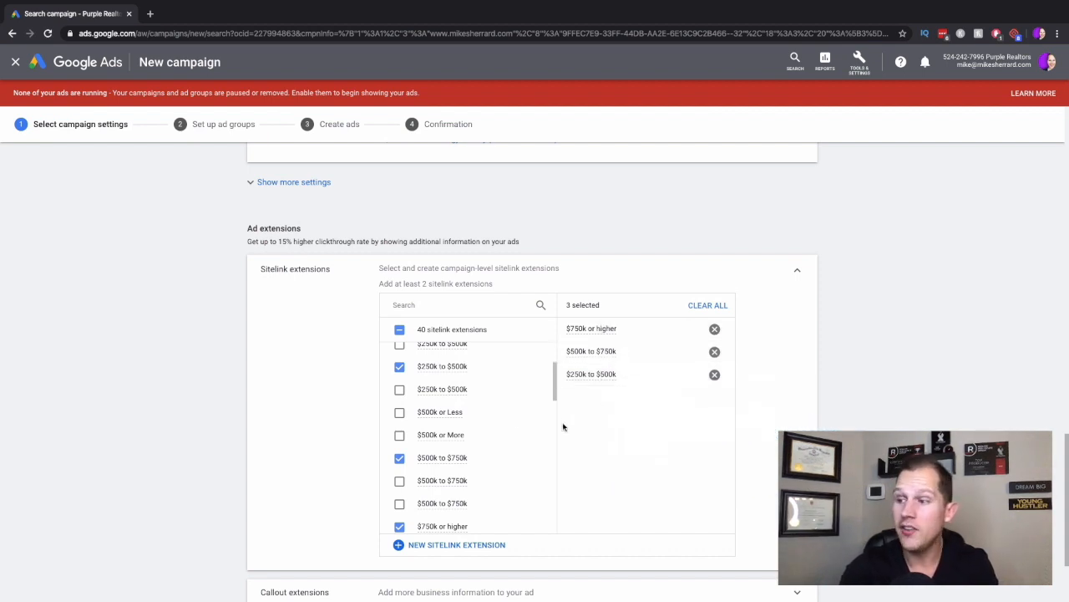
scroll(447, 430, down, 2)
scroll(447, 430, down, 2)
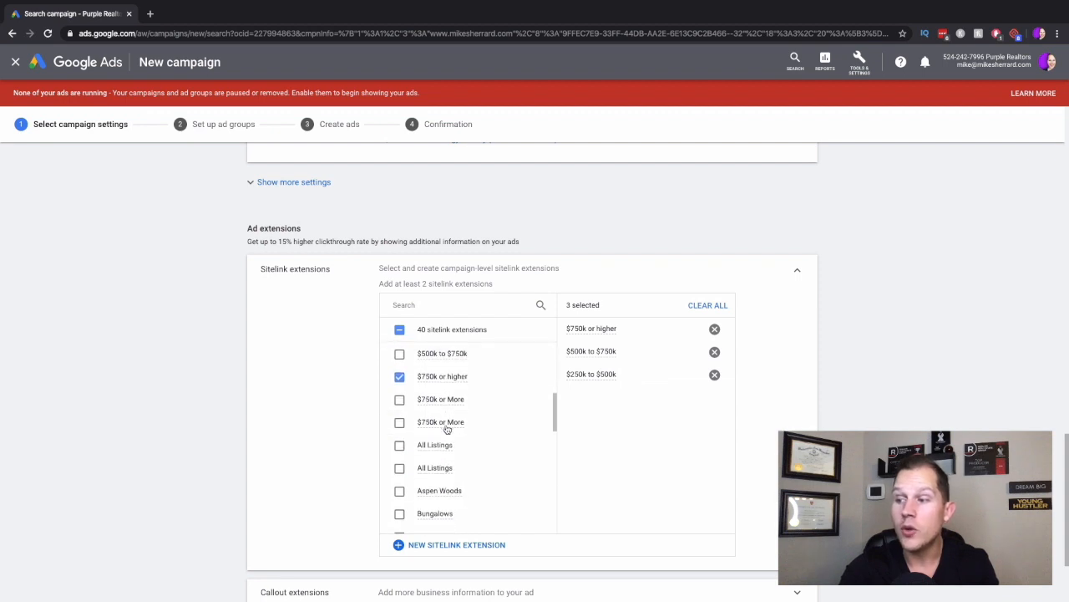
scroll(483, 400, up, 1)
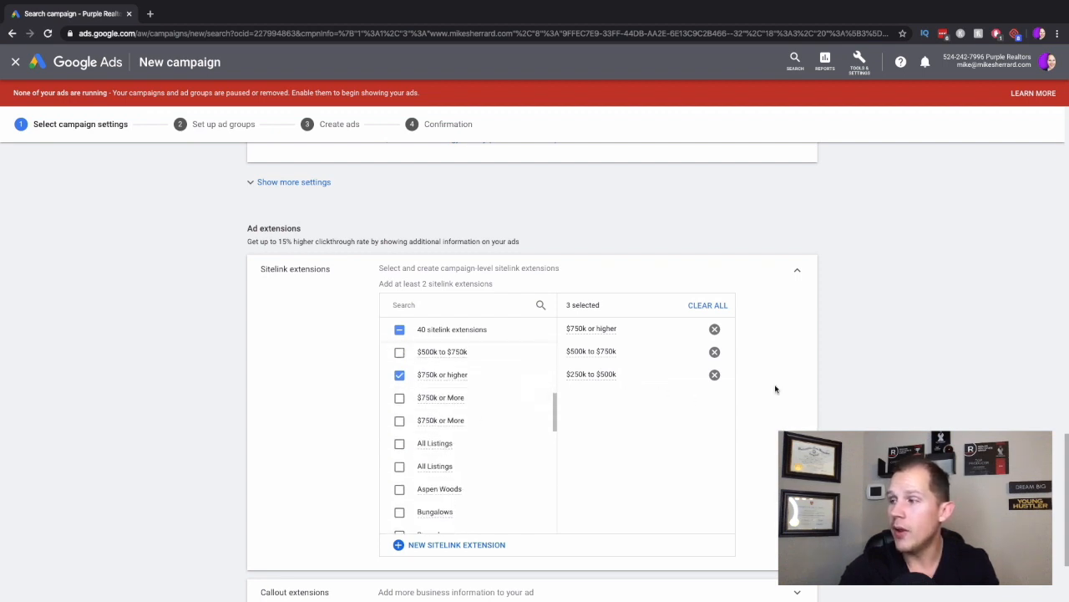
click(797, 270)
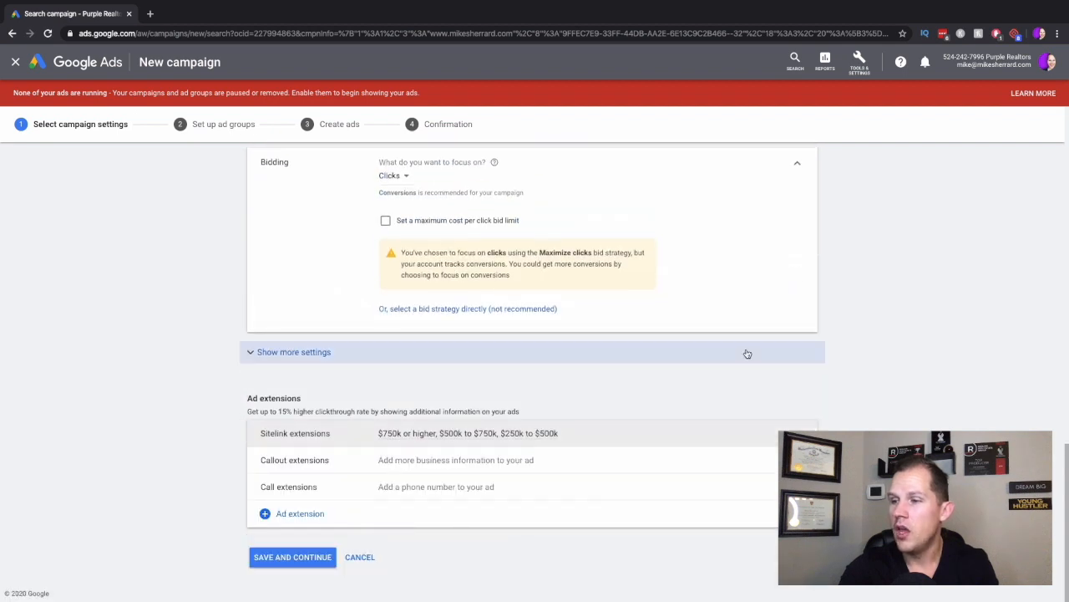
- Open the callout extensions, select Easily Print/Email/Share, and search the existing callouts for "Call"
click(453, 461)
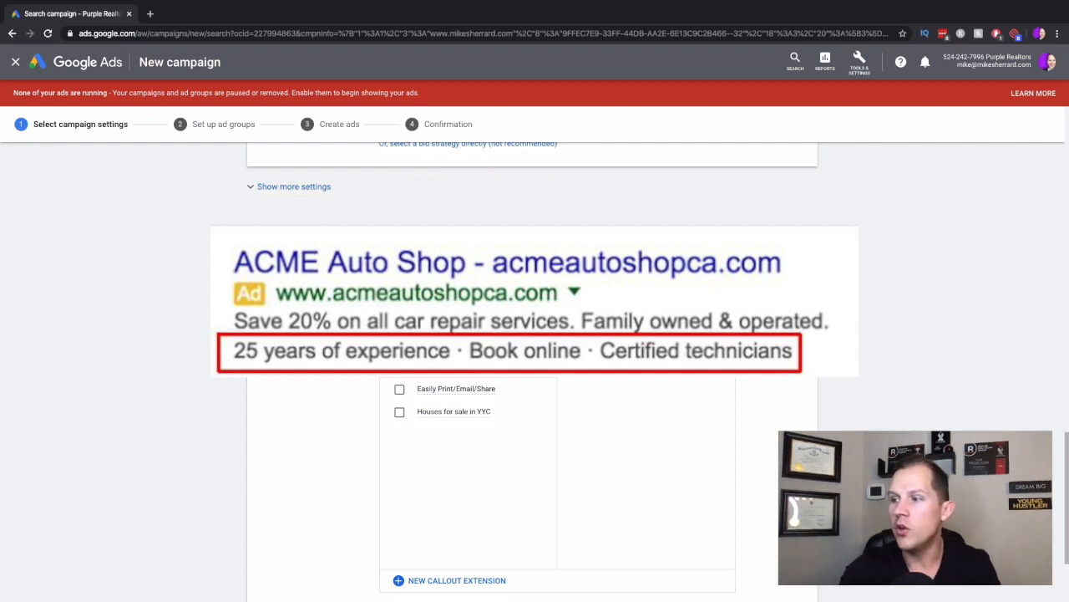
click(400, 390)
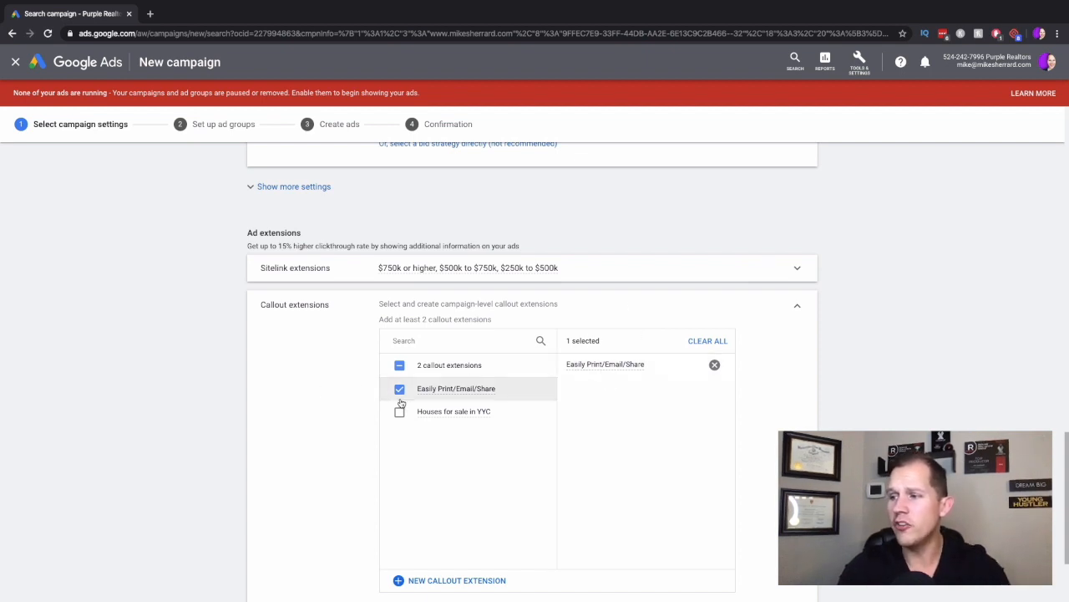
click(419, 341)
text(Call)
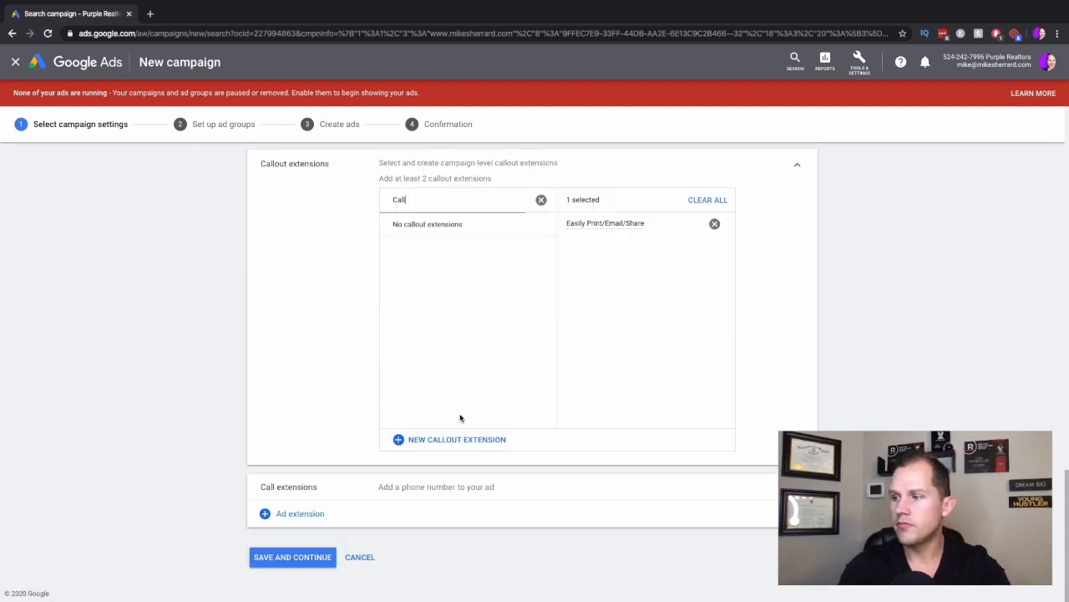
- Create the callout extensions "Call Now" and "Book Appointment", and remove Easily Print/Email/Share from the selected callouts
click(458, 439)
click(434, 252)
text(Call)
click(447, 287)
text(Book Appointment)
click(446, 319)
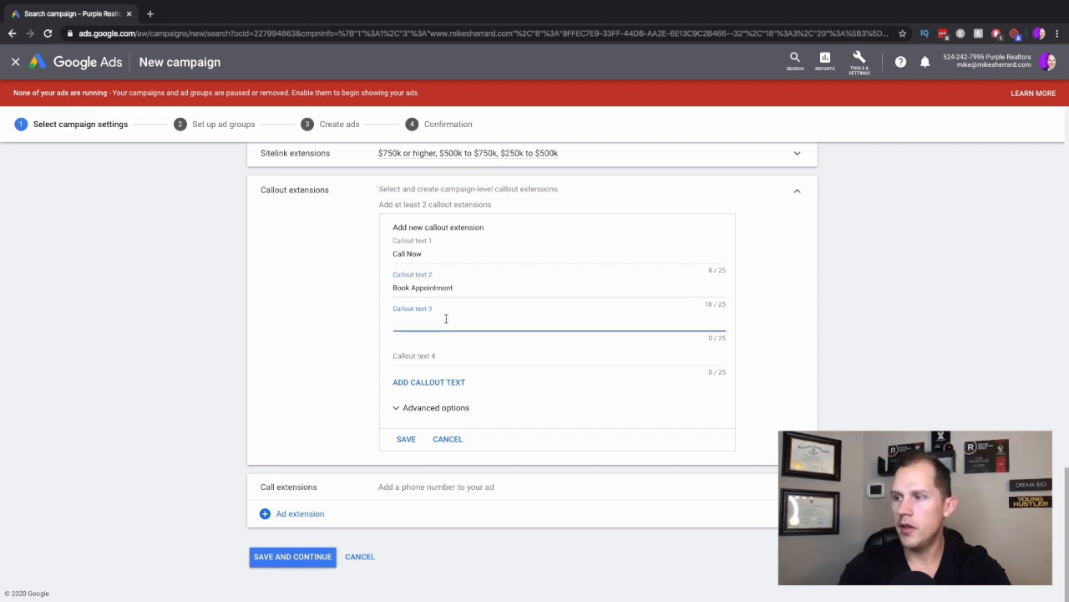
click(409, 441)
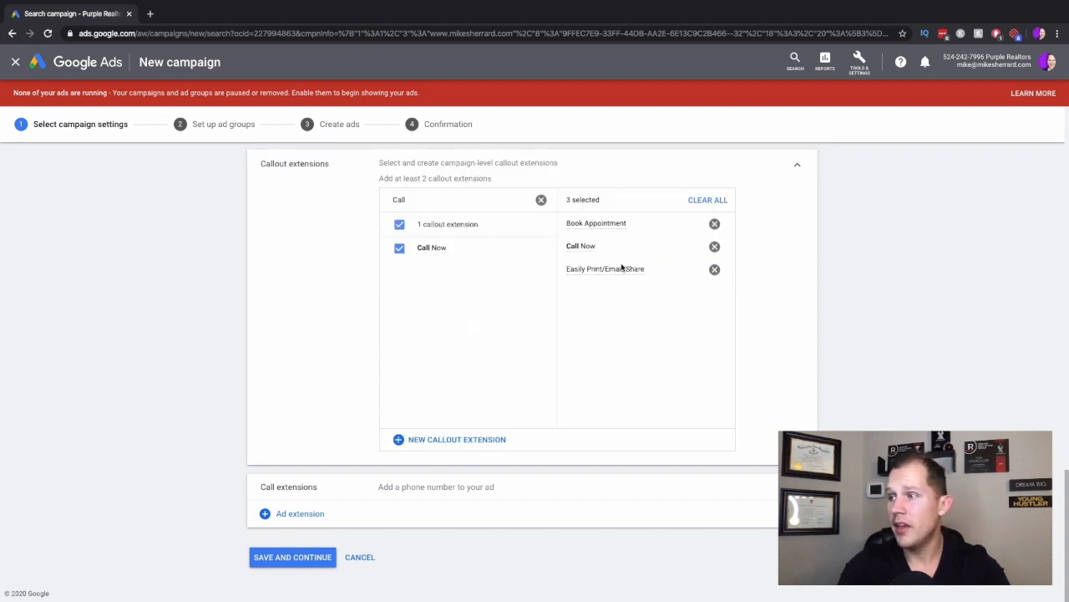
click(715, 269)
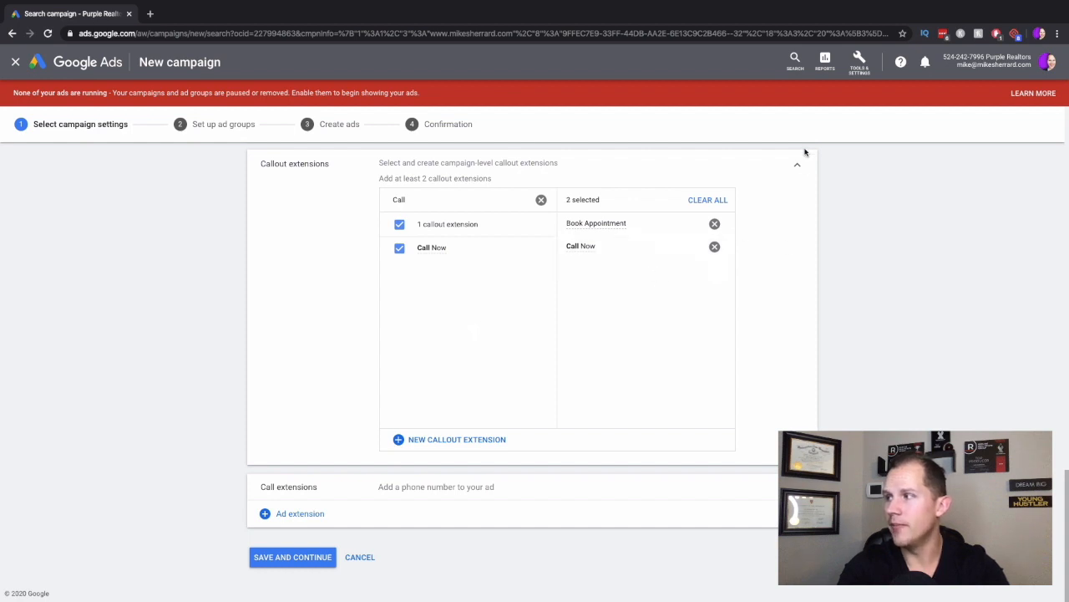
click(797, 166)
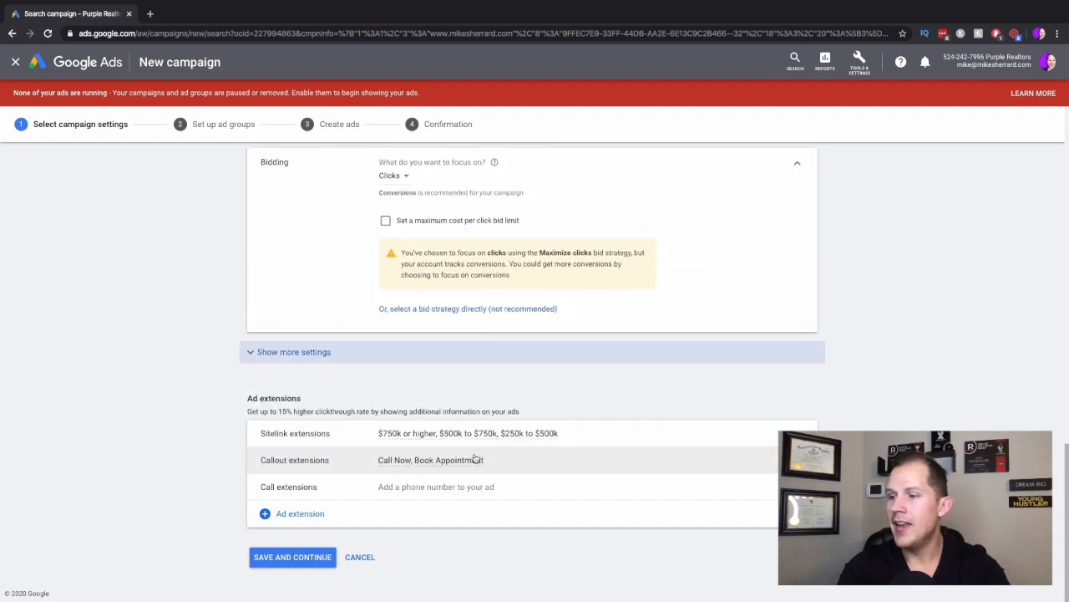
- Select the existing phone number as the call extension, check the other extension types, and save the campaign settings
click(438, 487)
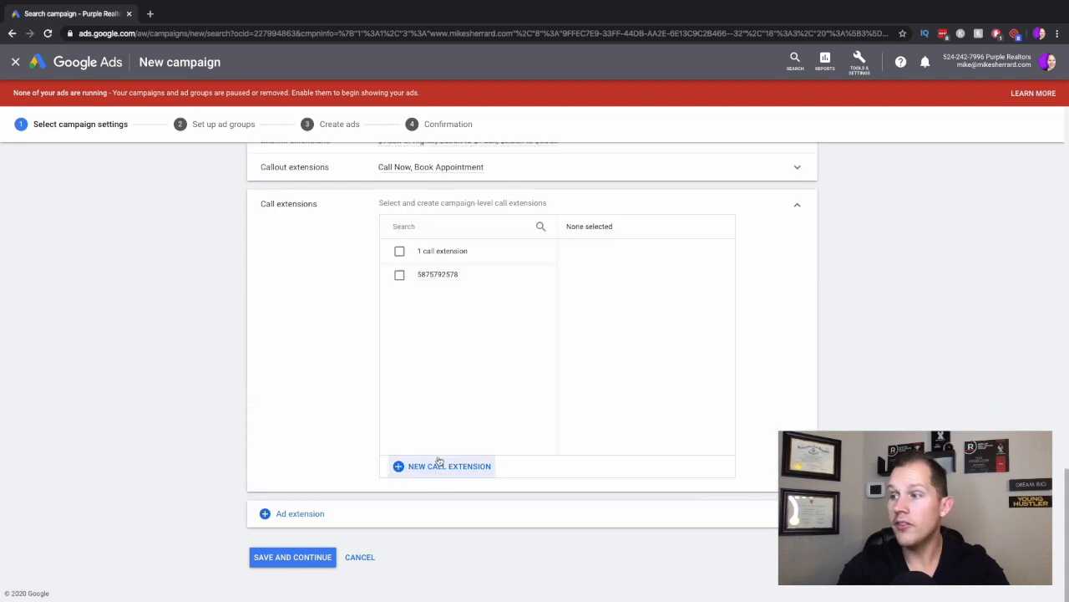
click(398, 272)
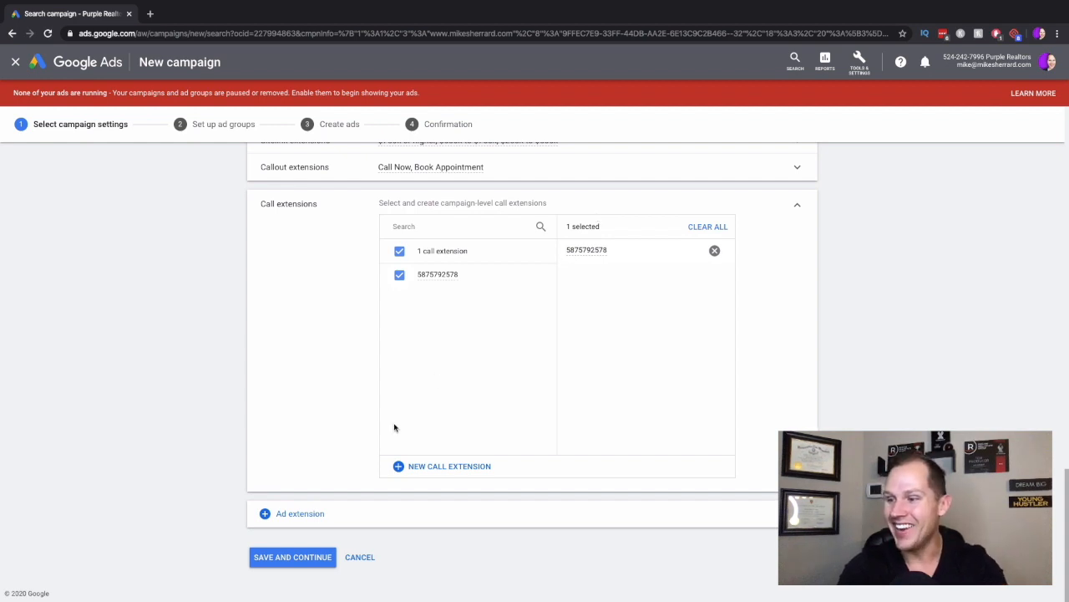
click(301, 518)
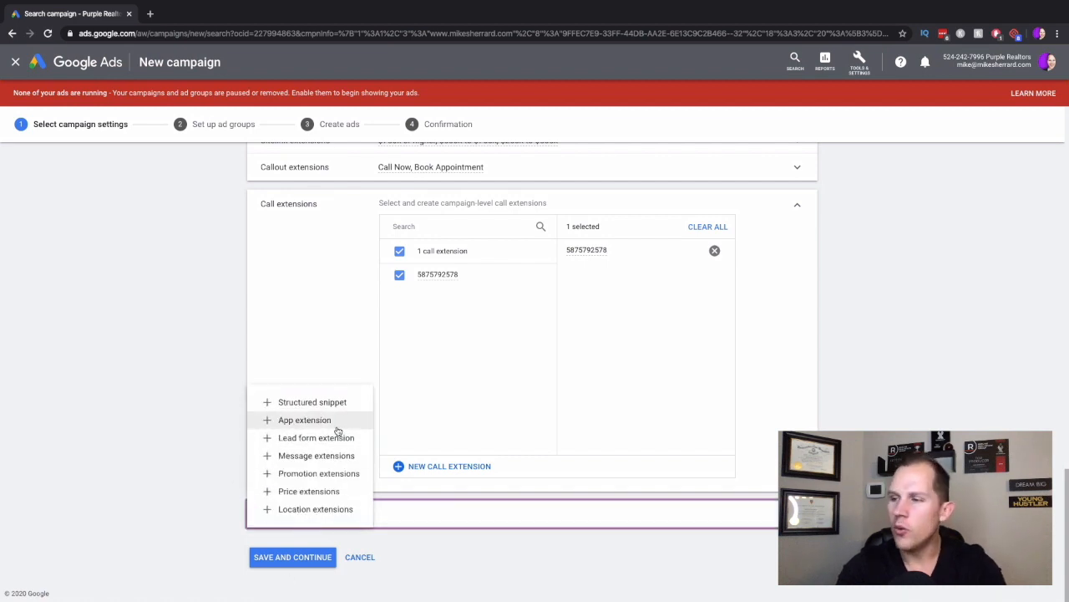
click(275, 364)
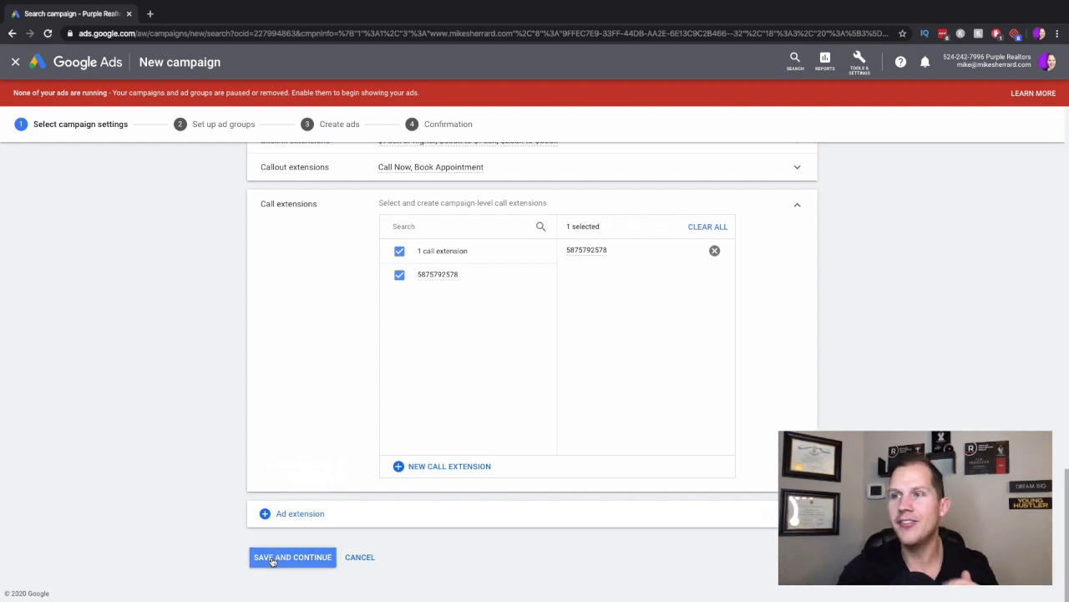
click(272, 558)
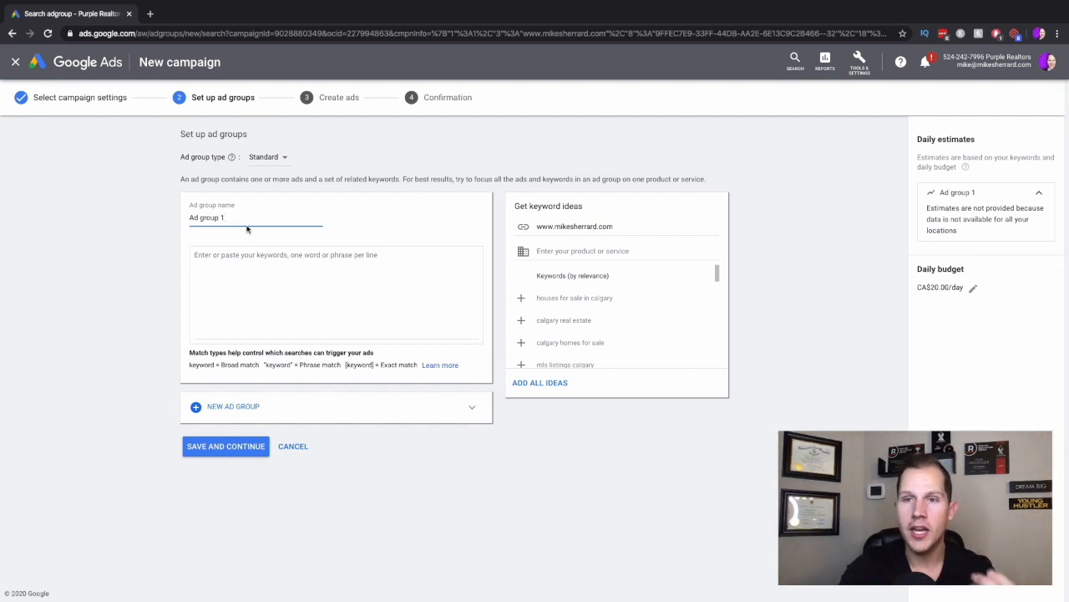
- Name the ad group "Homes in North Calgary"
drag(246, 217, 164, 220)
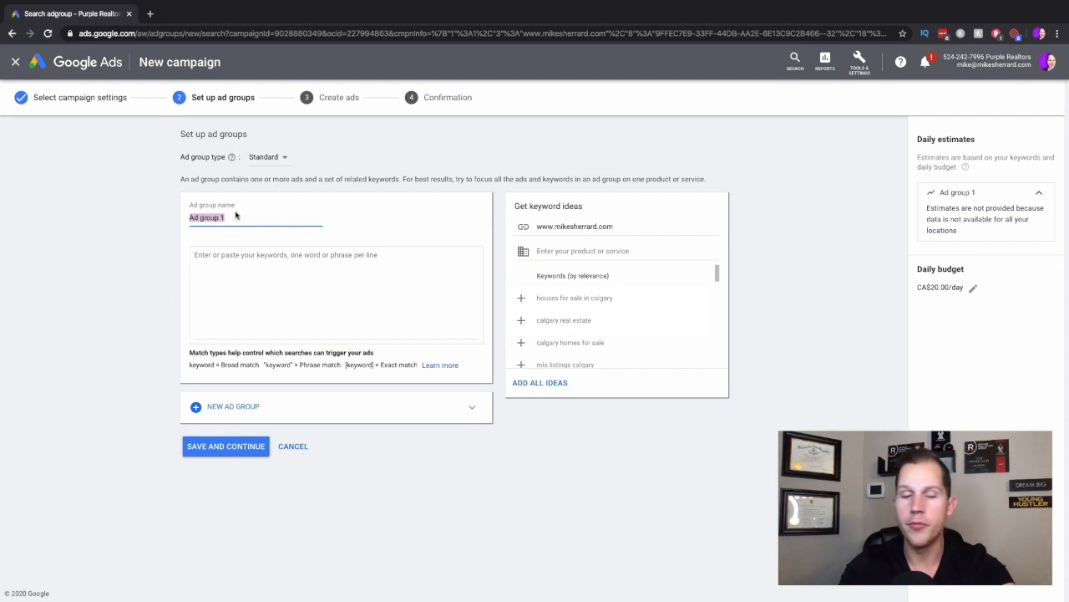
text(hous)
key(BackSpace)
key(BackSpace)
key(BackSpace)
key(BackSpace)
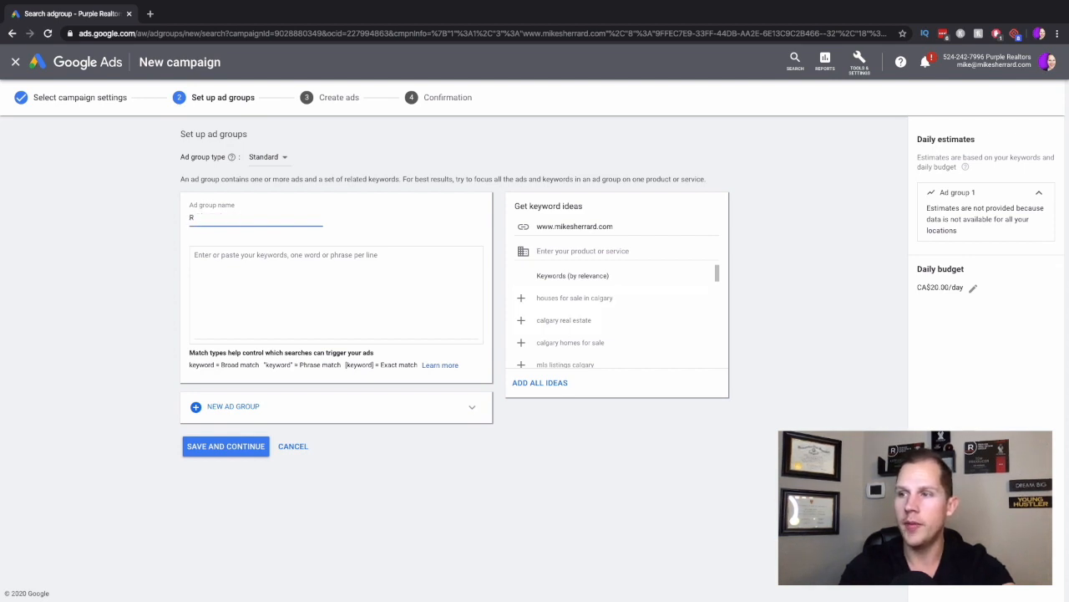
text(Home)
text(s in)
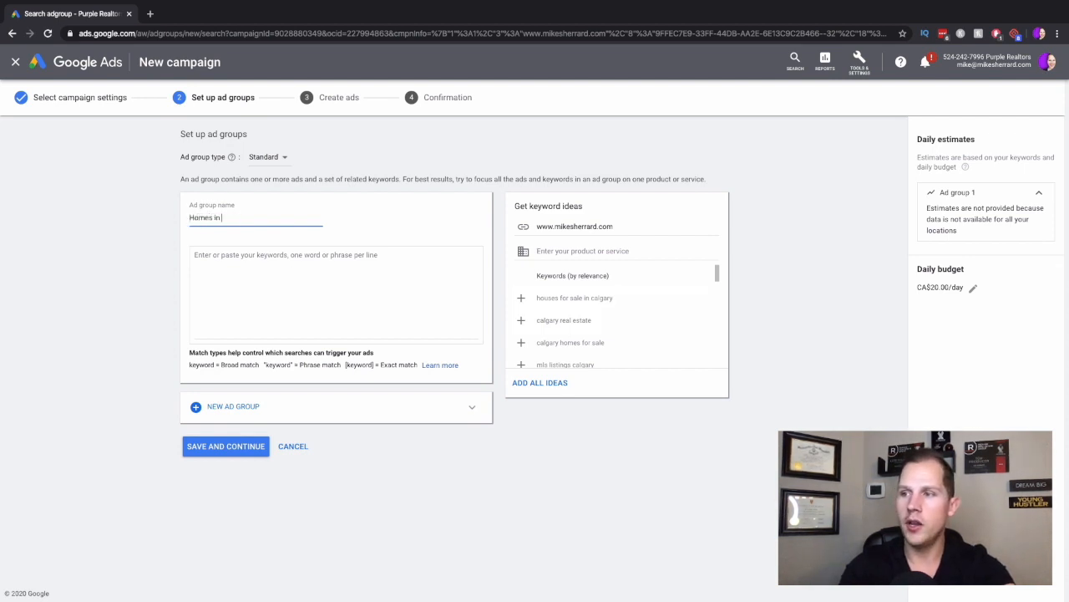
text( North Calgary)
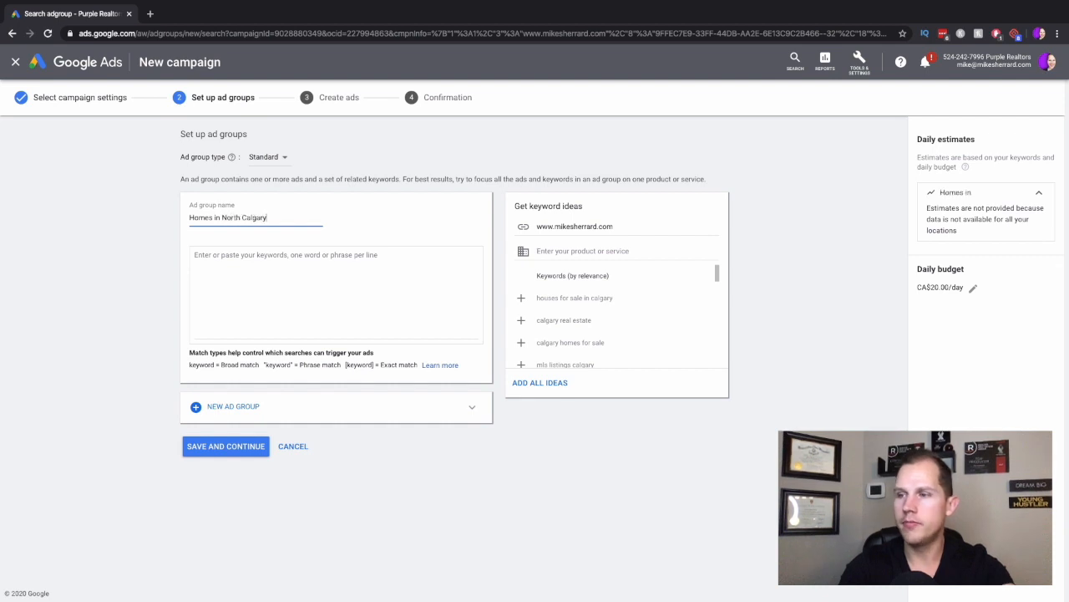
- Look through the keyword ideas and enter Top "Realtor" in Calgary as the ad group's first keyword
click(254, 270)
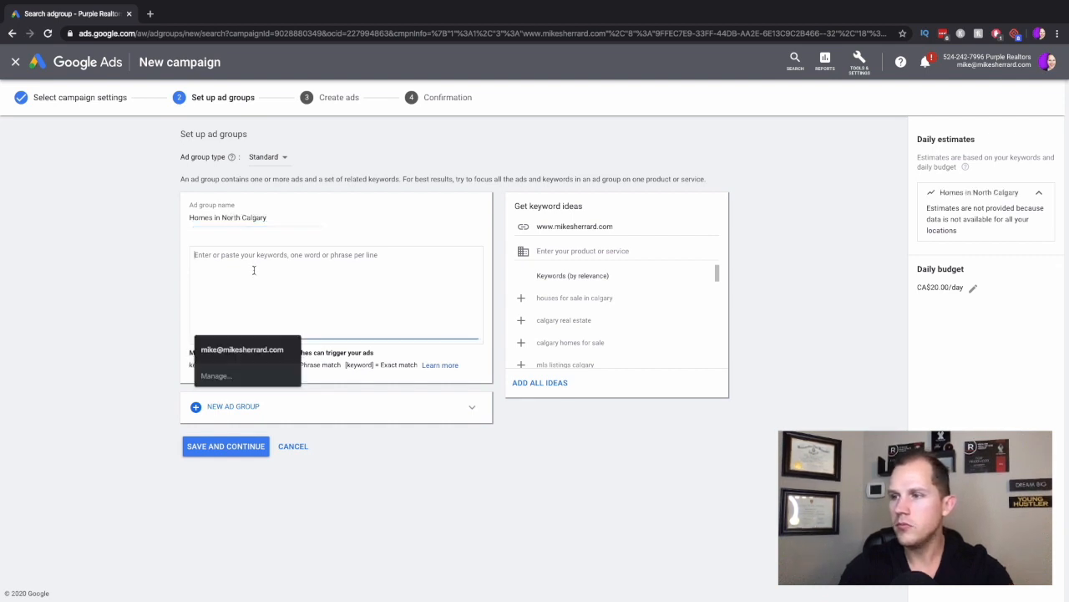
click(163, 266)
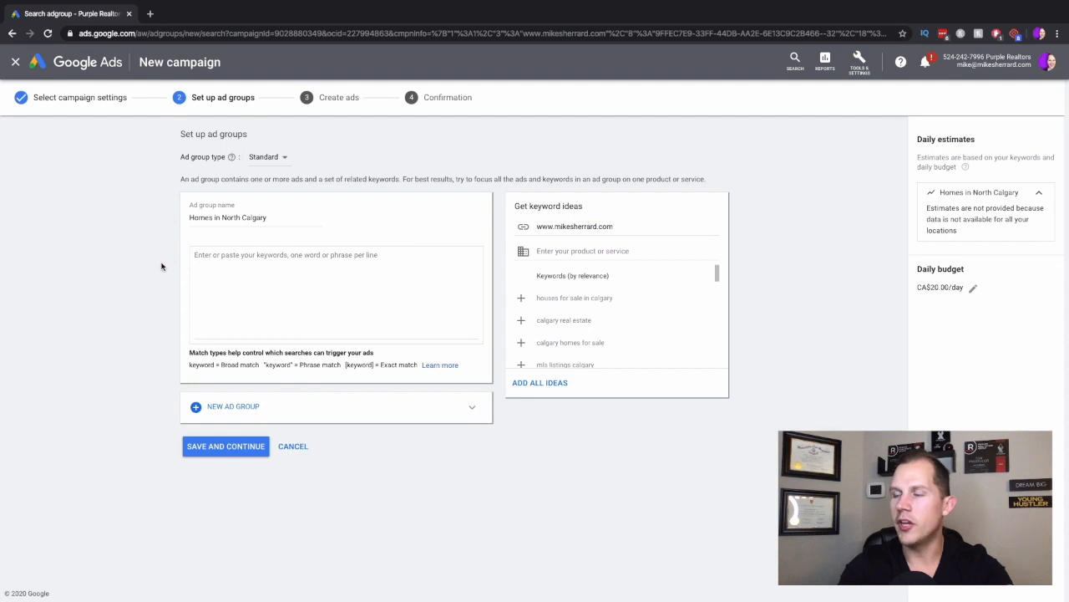
scroll(602, 321, down, 2)
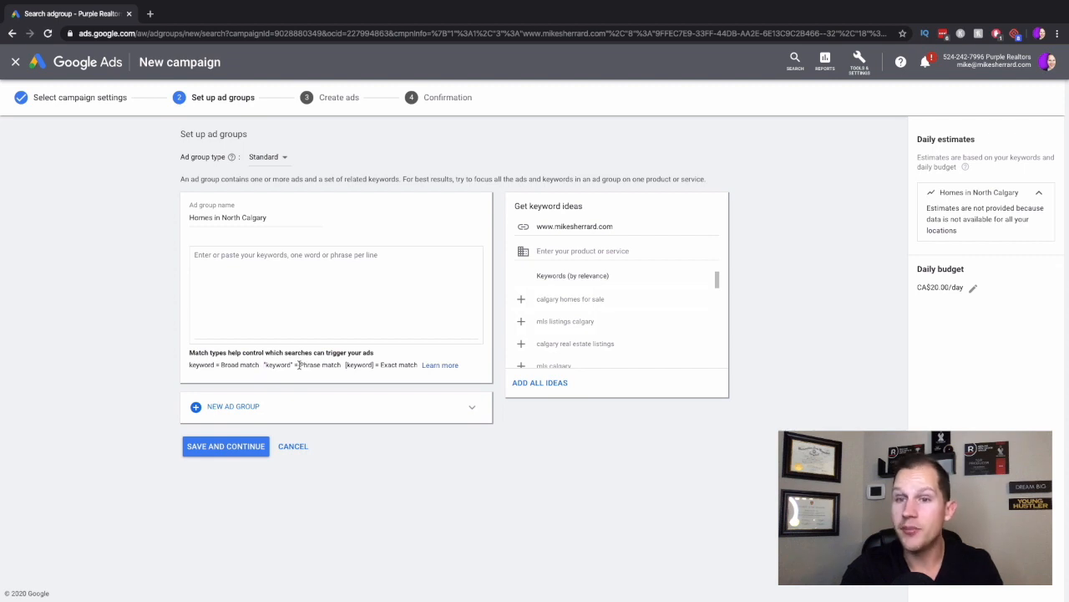
click(225, 275)
text(Top "Realtor" in Cal)
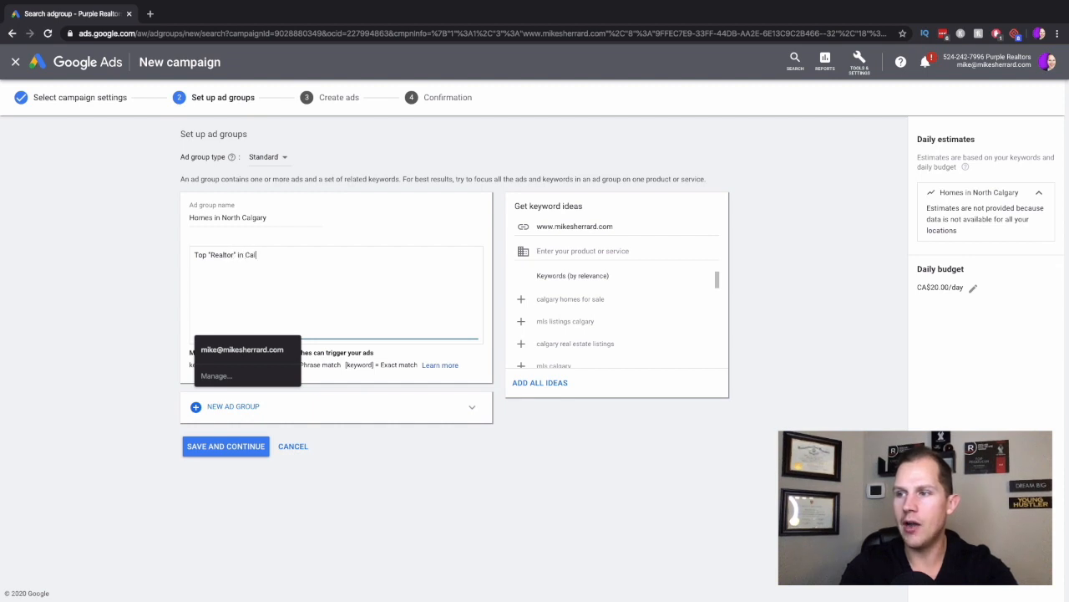
text(gary)
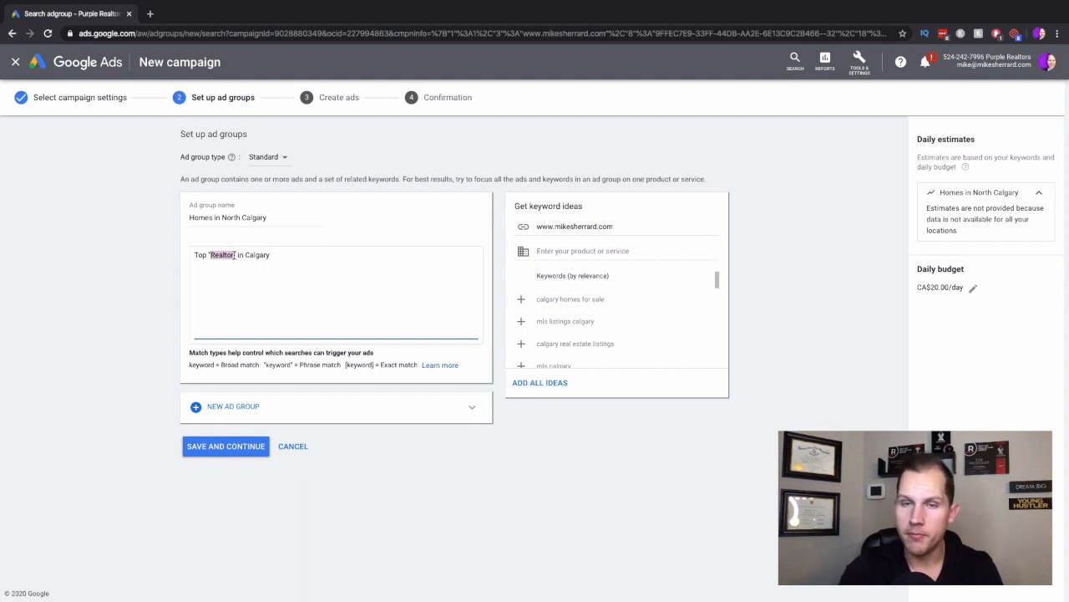
- Add "Homes for sale in calgary" as a second keyword on its own line below the first
drag(232, 255, 269, 255)
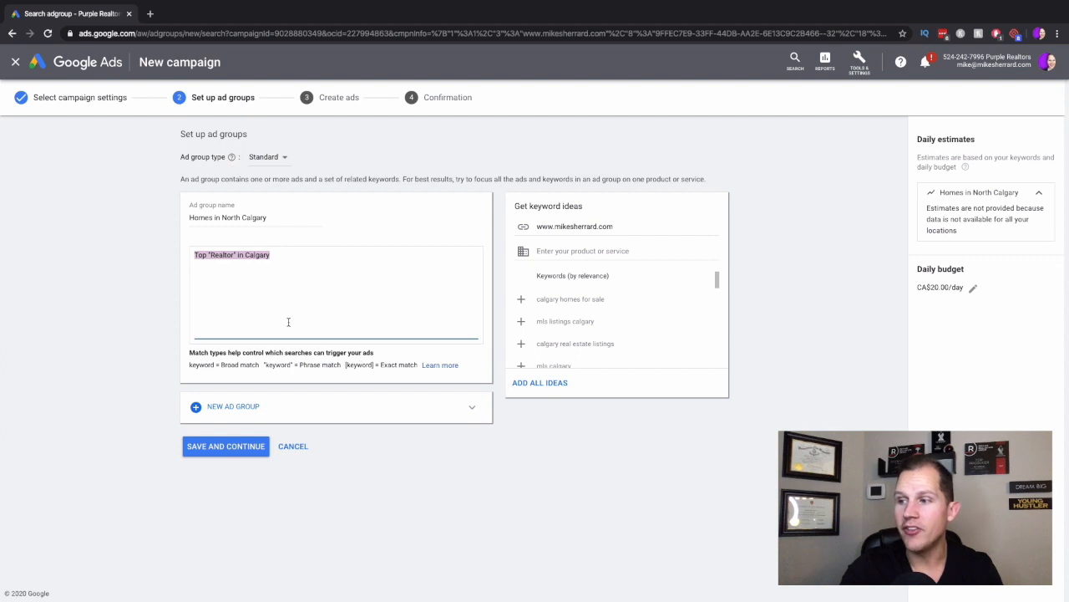
click(334, 332)
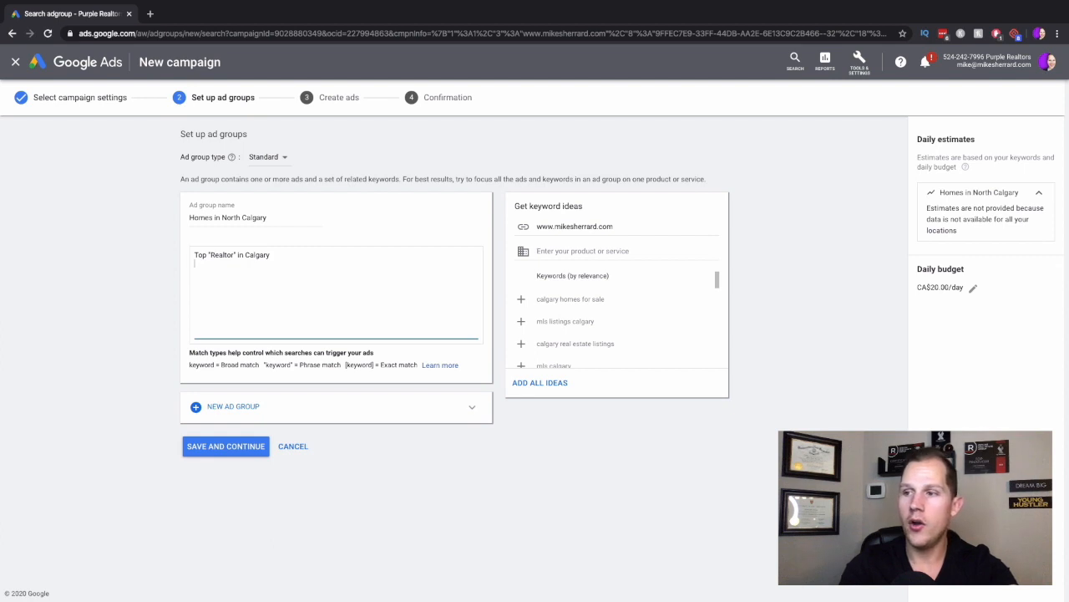
text([Homes for sale in calg)
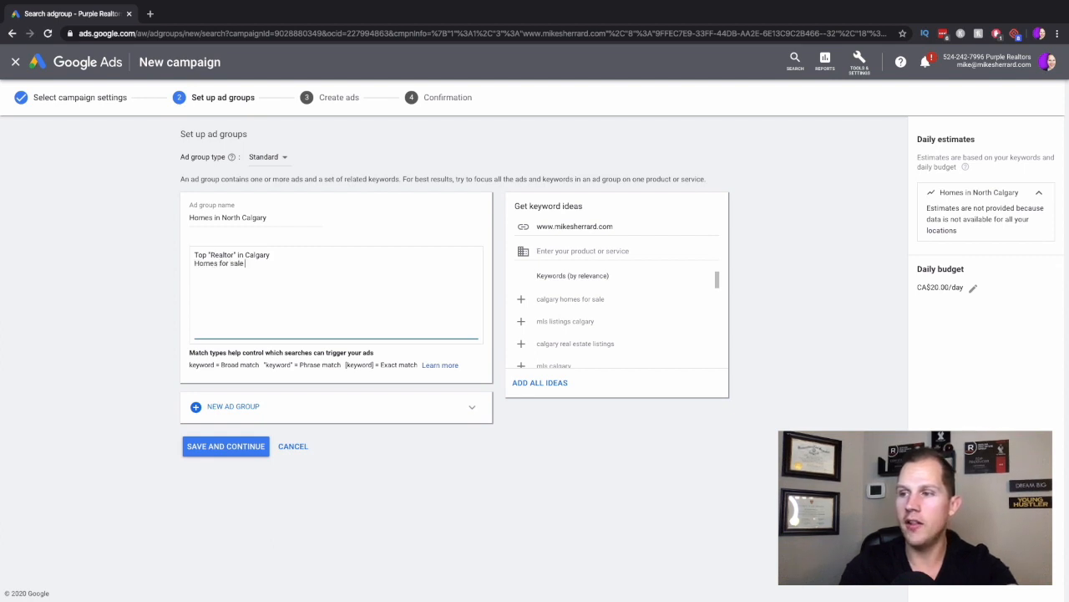
text(ary)
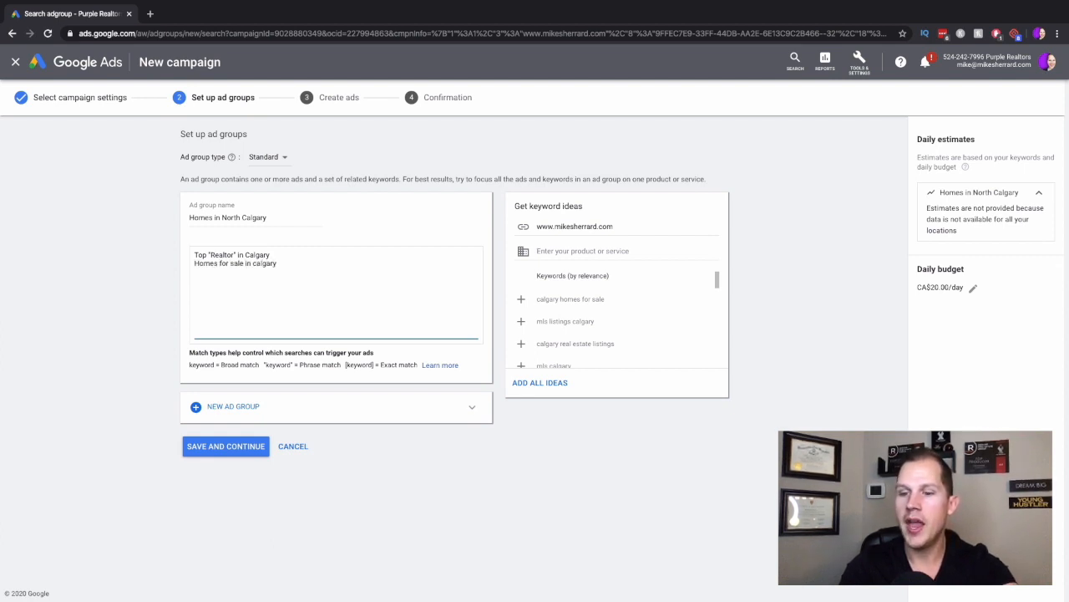
- Enclose the "Homes for sale in calgary" keyword in square brackets to make it exact match
text(])
click(194, 263)
text([)
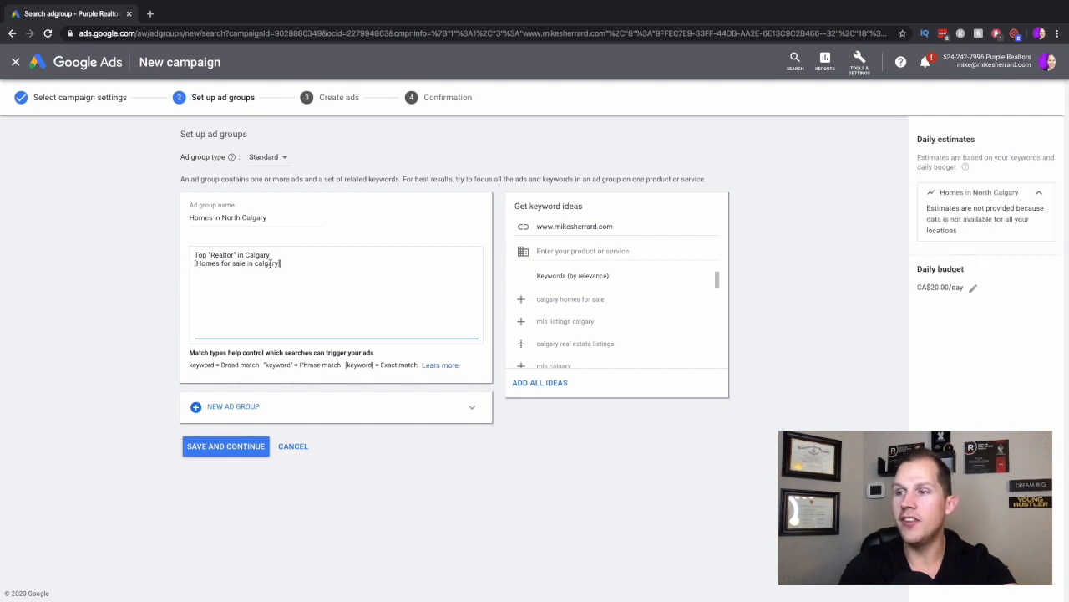
drag(284, 264, 185, 266)
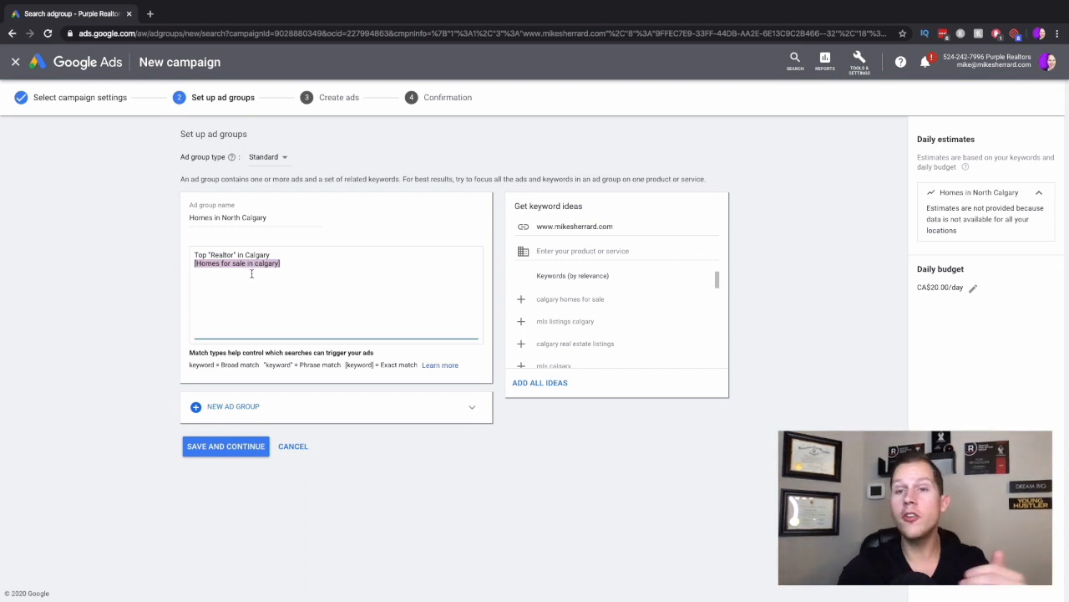
click(266, 278)
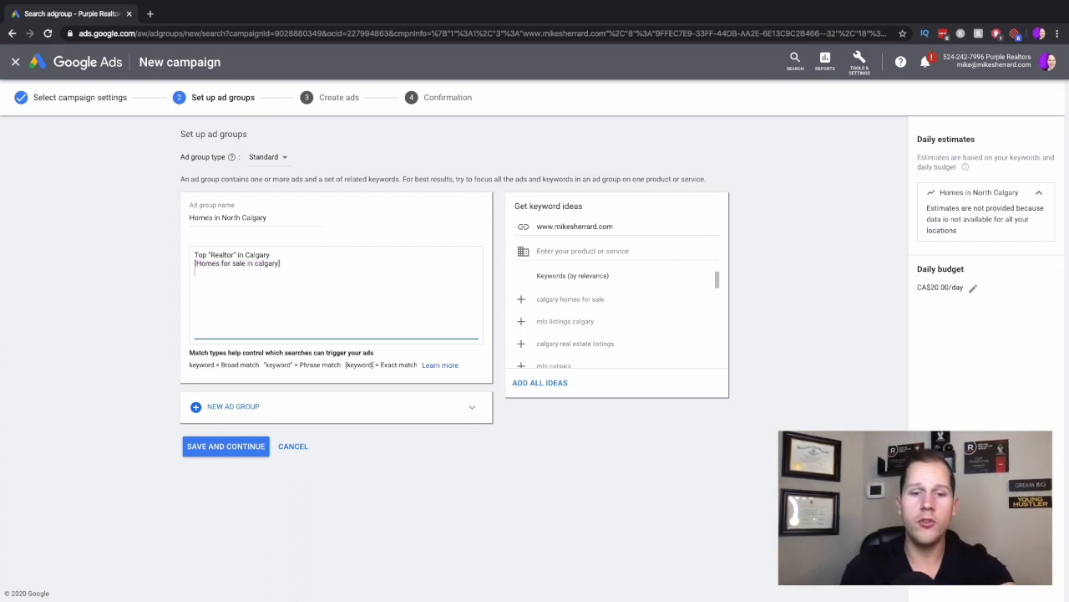
- Add the keyword "MLS listings" plus the suggested ideas "mls listings calgary", "calgary real estate listings" and "houses for sale in calgary"
key(Return)
text(MLS listings)
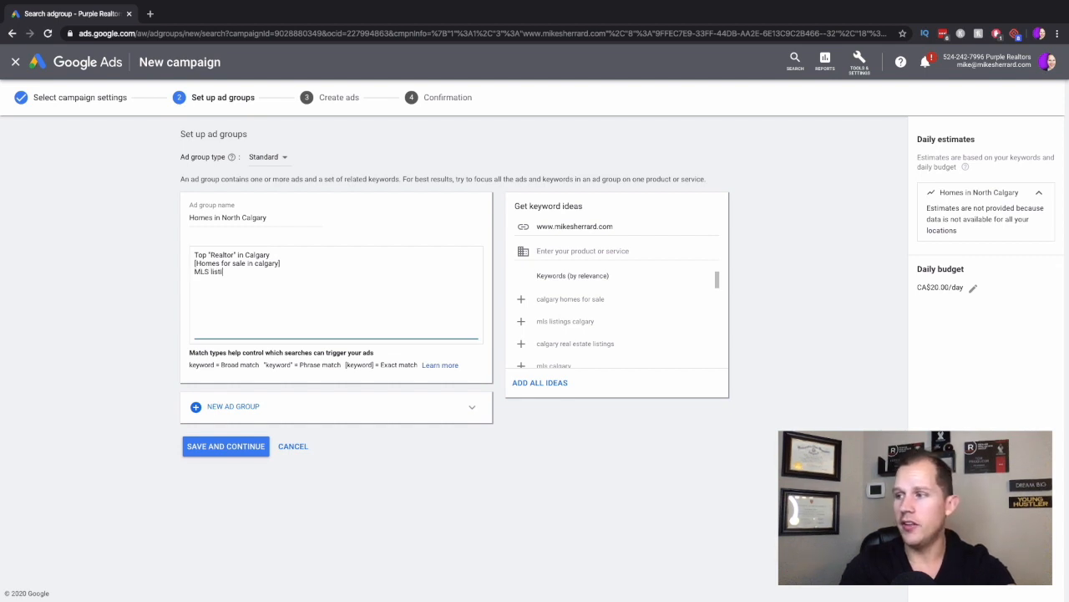
click(562, 323)
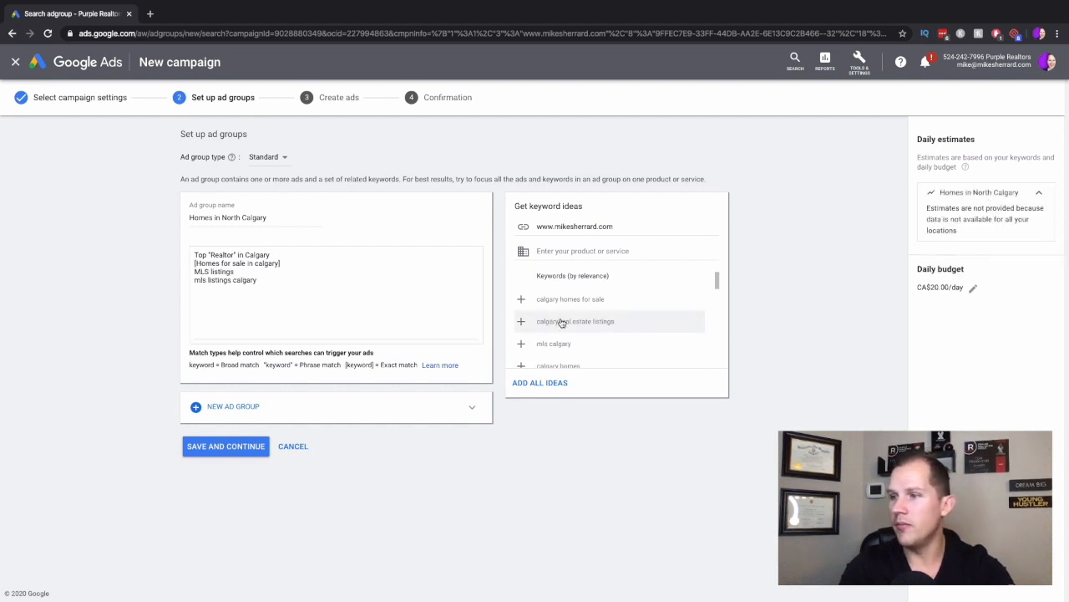
scroll(561, 338, down, 1)
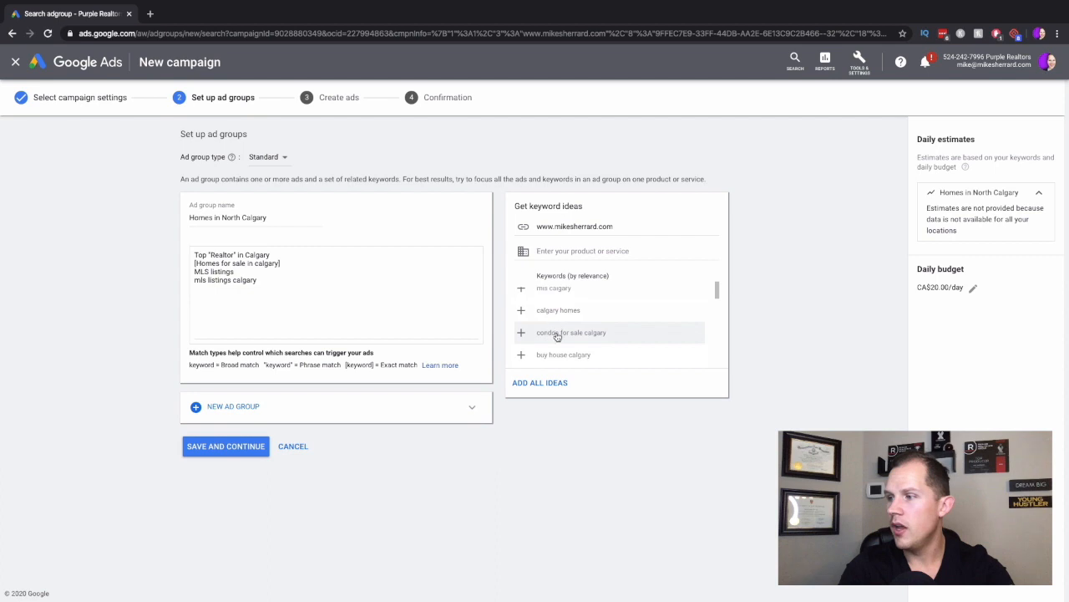
scroll(558, 338, down, 2)
scroll(573, 310, up, 4)
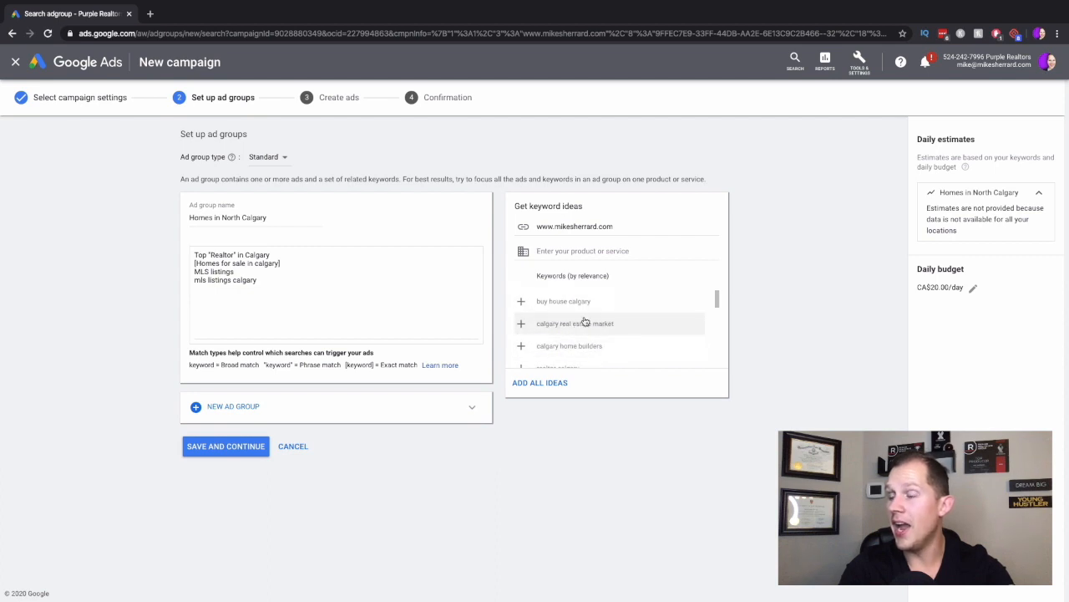
click(584, 312)
scroll(584, 320, up, 2)
click(573, 299)
- Add two phrase-match keywords on separate lines: Top "real estate agent" in community name, and Homes for sale in "community name"
click(262, 309)
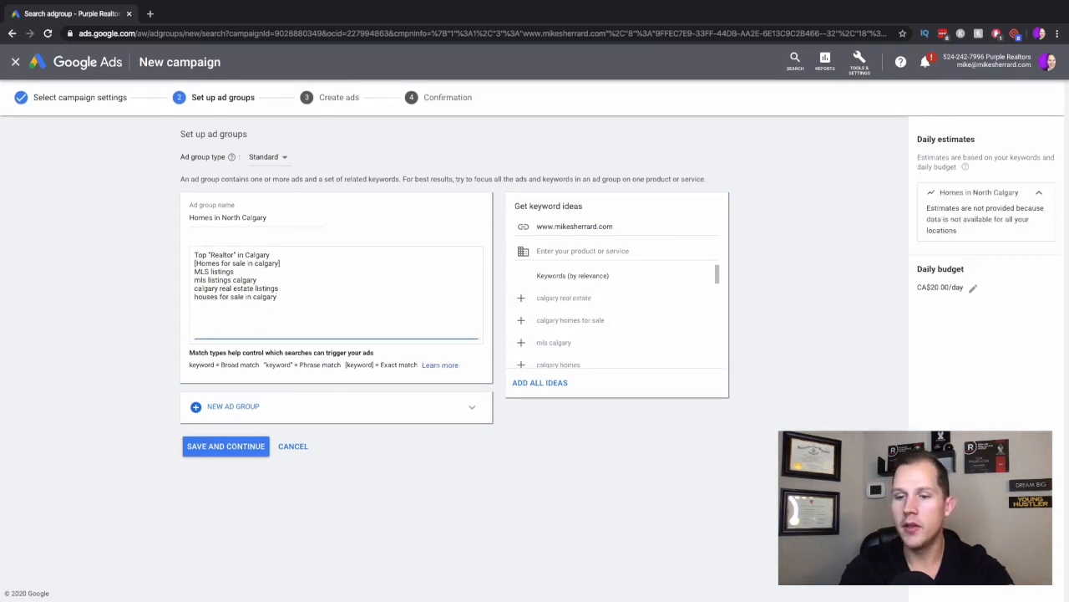
text(Top ")
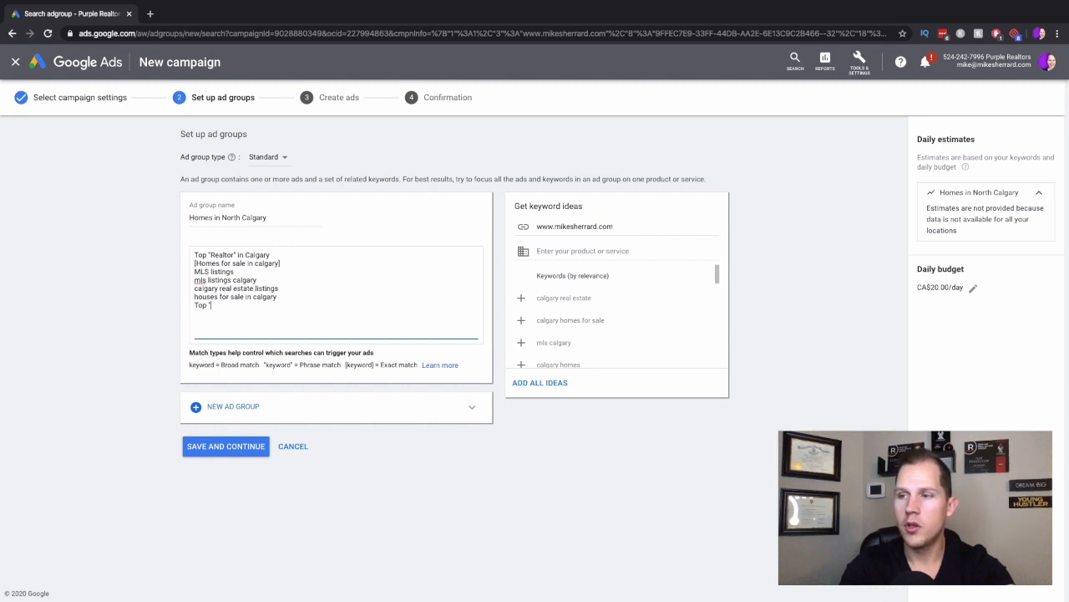
text(real estate agent" in community name)
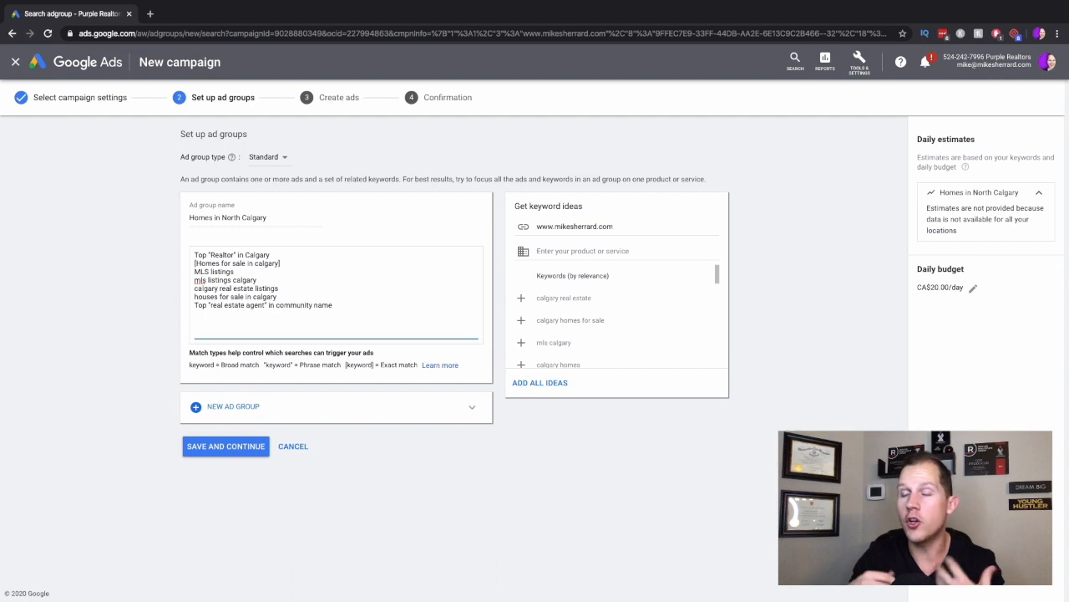
key(Return)
text(Homes for sale in)
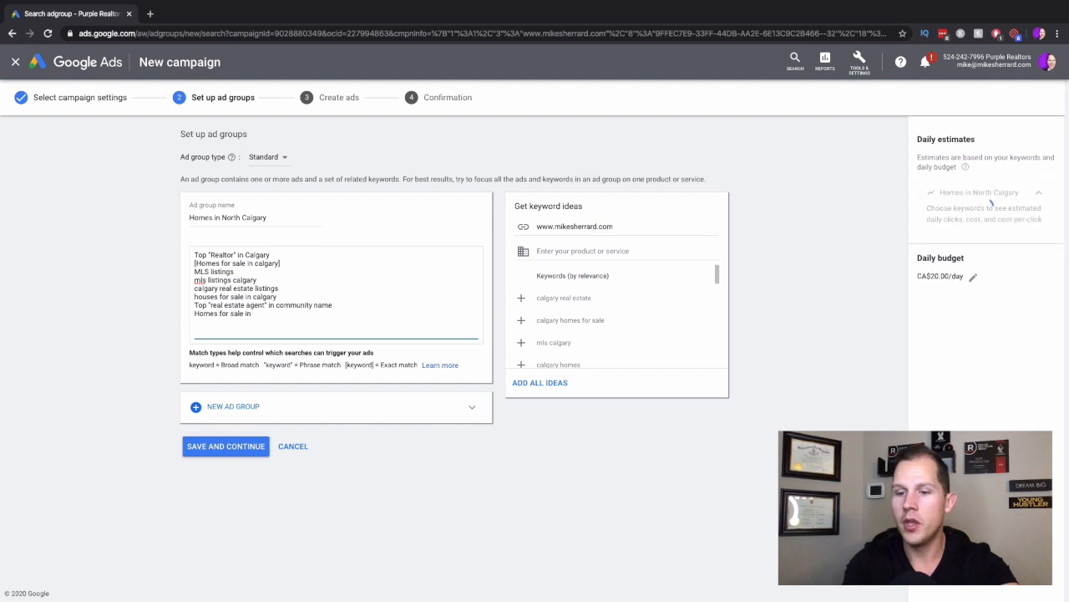
text( "community name")
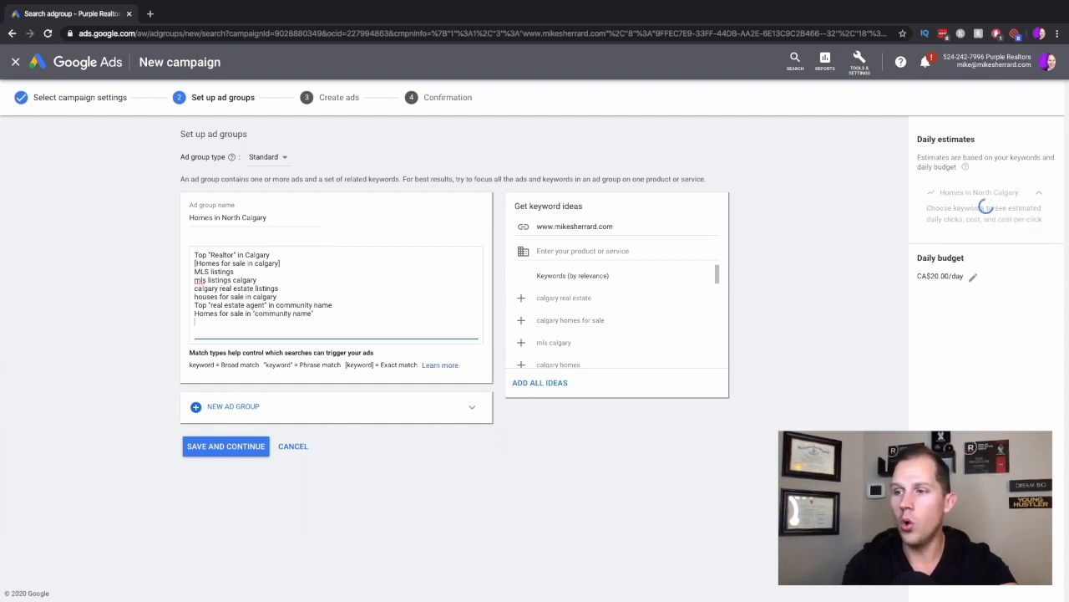
- Add [homes for sale in community name] as the last keyword, review the list, and save the ad group to continue to ad creation
key(Return)
text([homes)
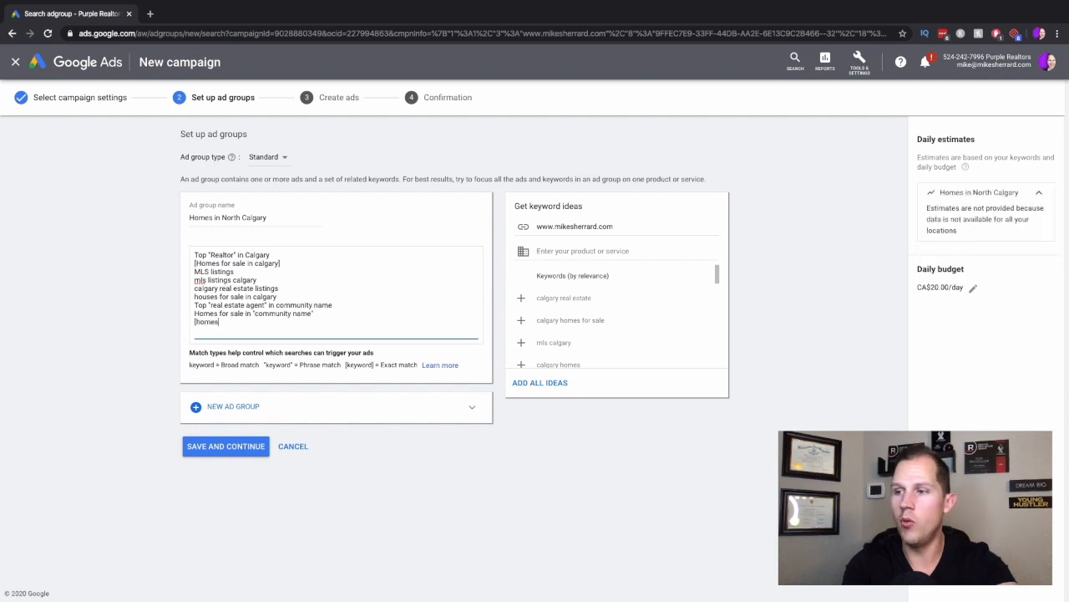
text( for sale in community name)
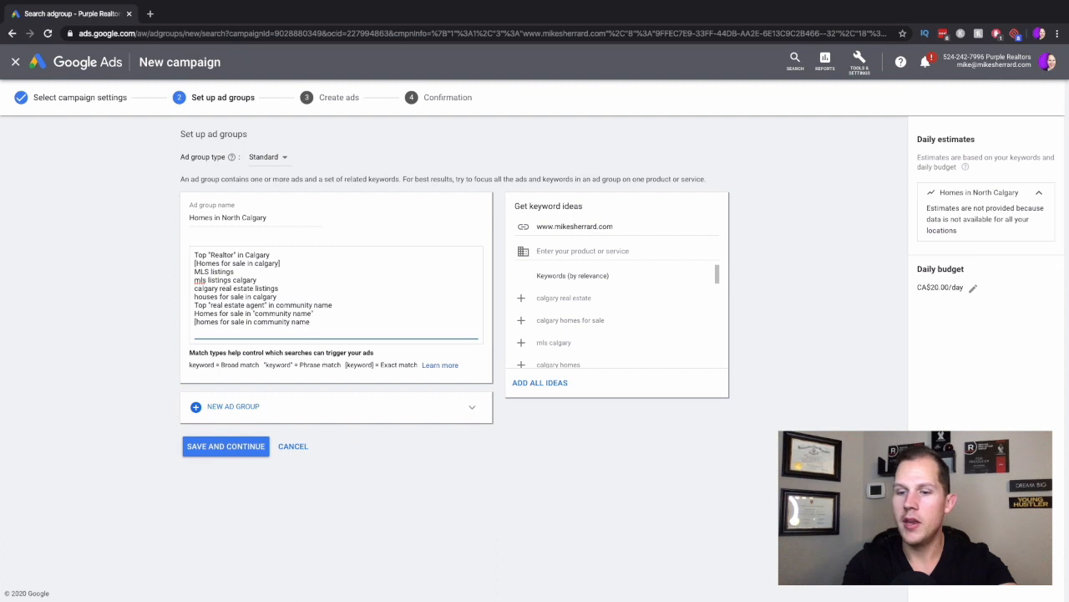
text(])
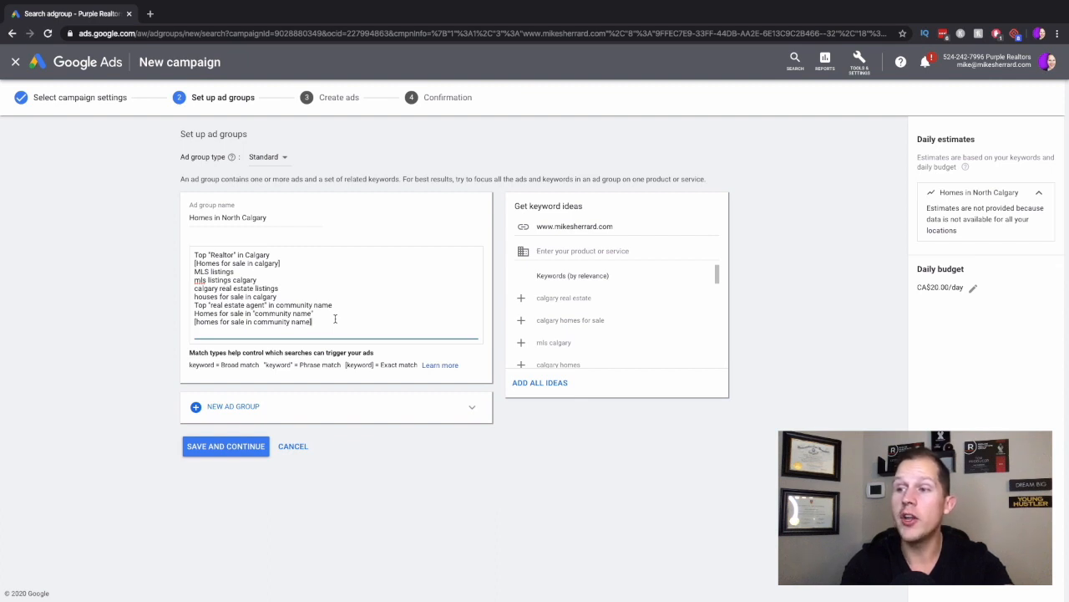
drag(325, 321, 194, 312)
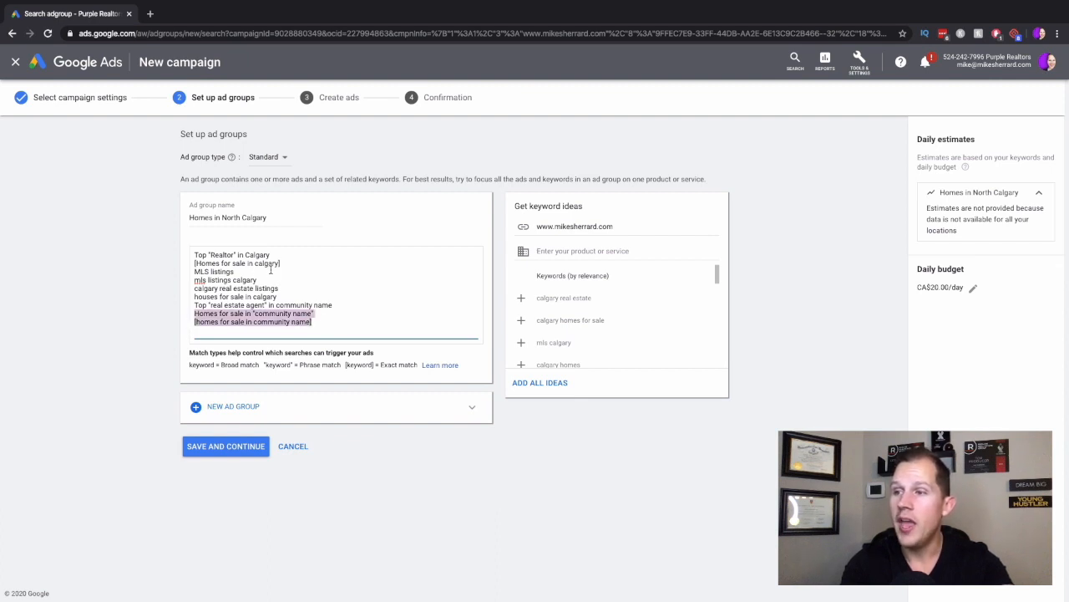
drag(270, 255, 193, 255)
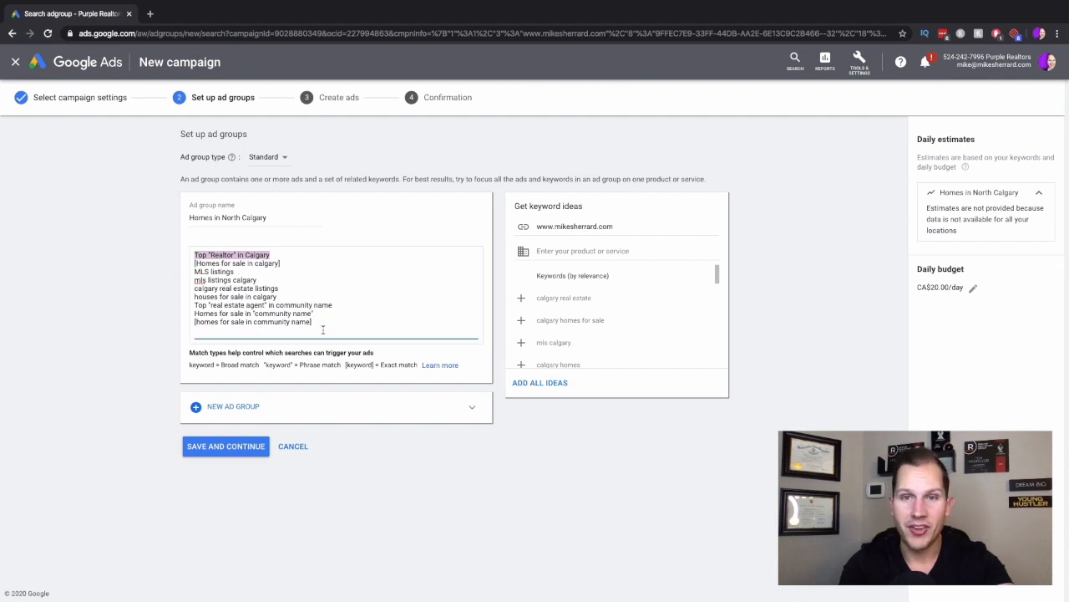
drag(323, 330, 197, 277)
click(258, 292)
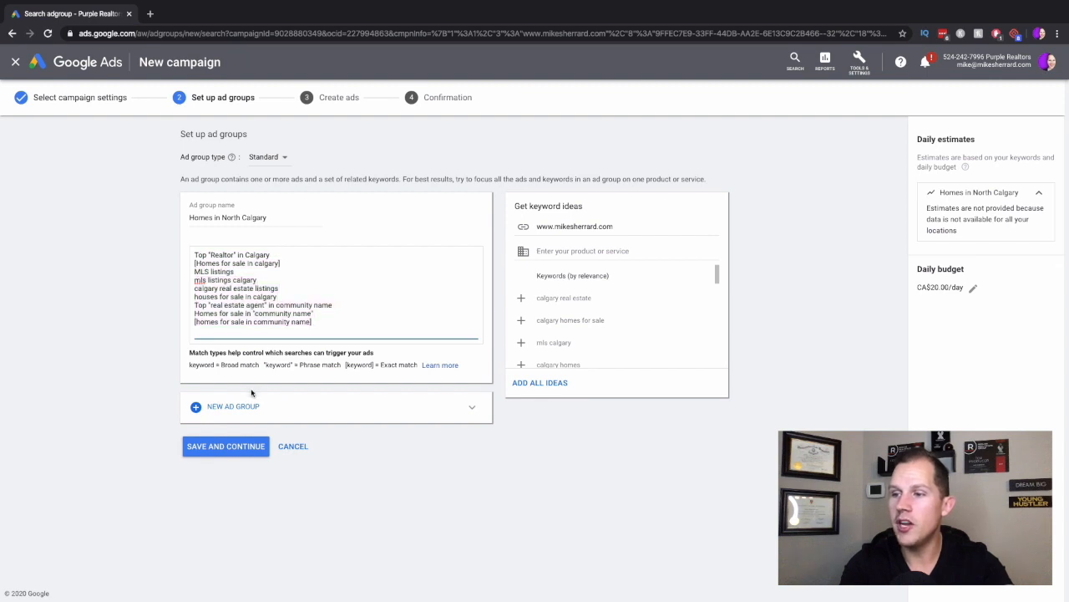
click(243, 447)
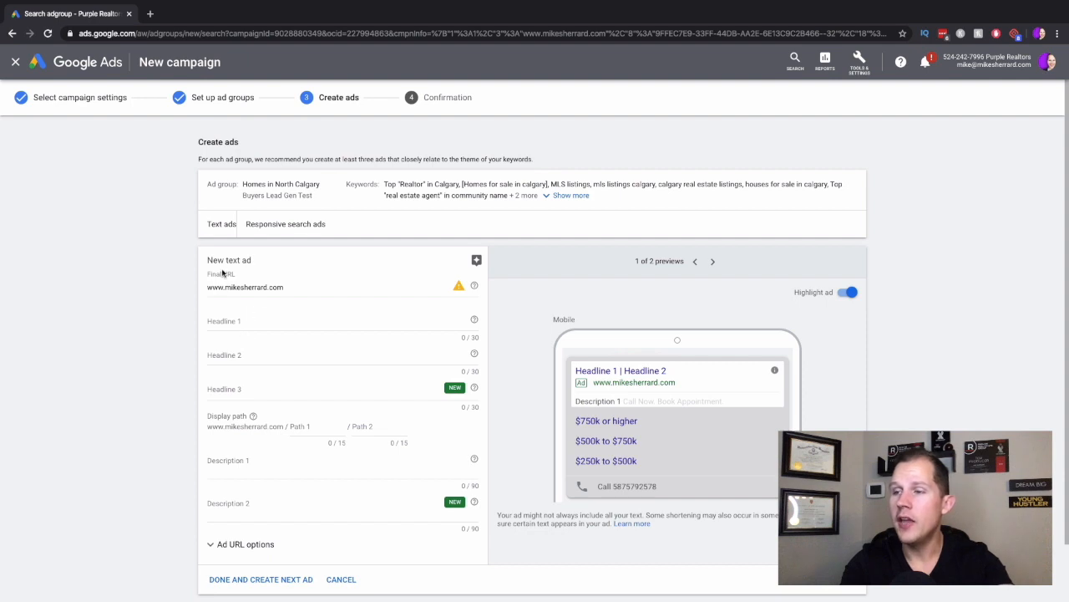
- Set Headline 1 of the new text ad to "Homes for Sale in Calgary"
click(269, 320)
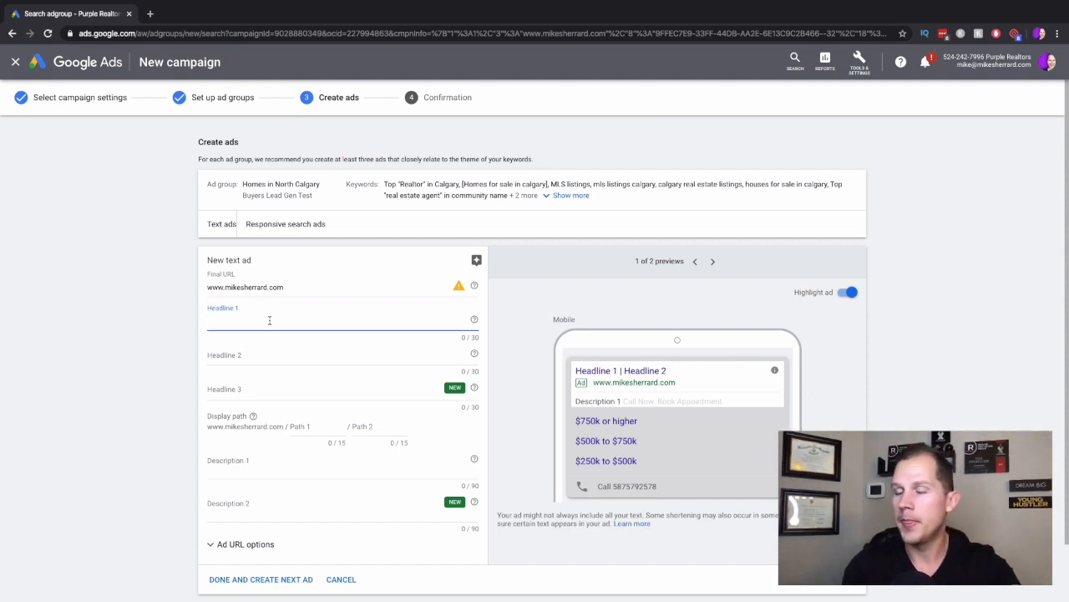
text(Homes for)
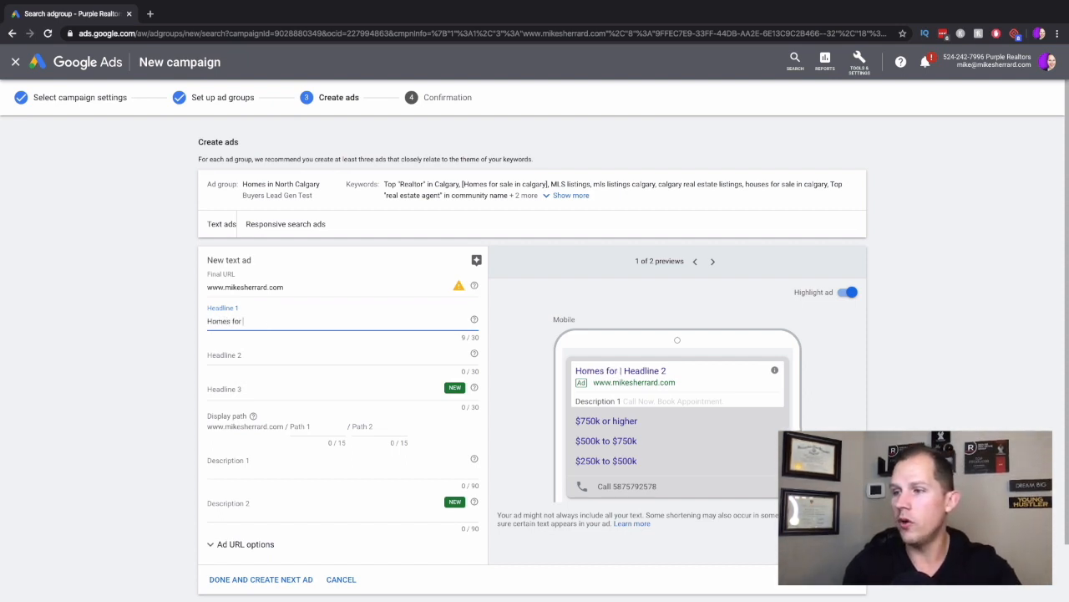
text( Sale in Calgary)
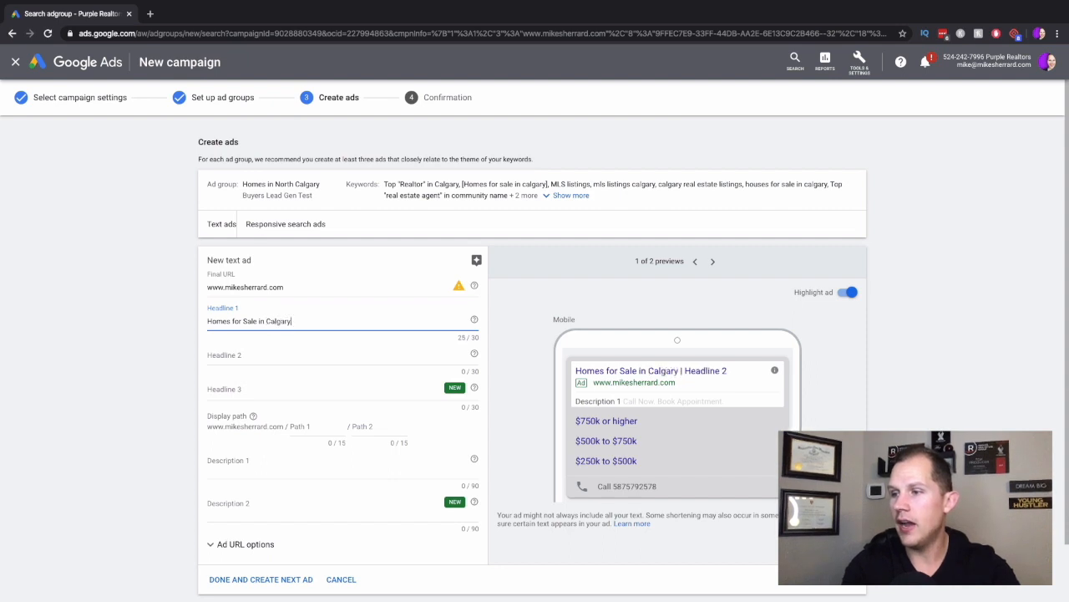
- Set Headline 2 to "View All MLS Listings" and Headline 3 to "Find Your Dream Home"
click(283, 354)
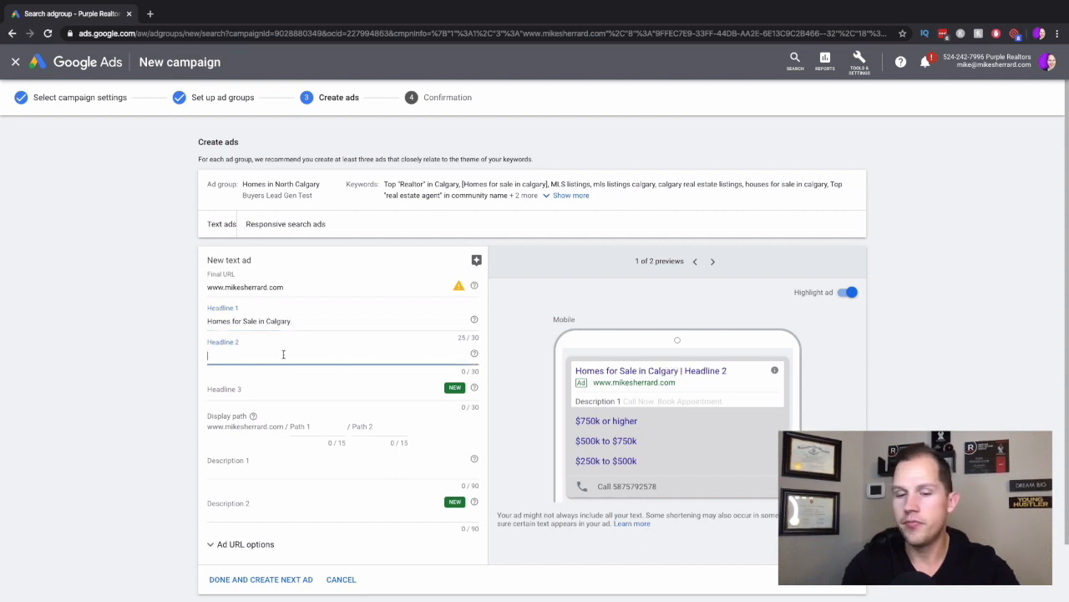
text(Full)
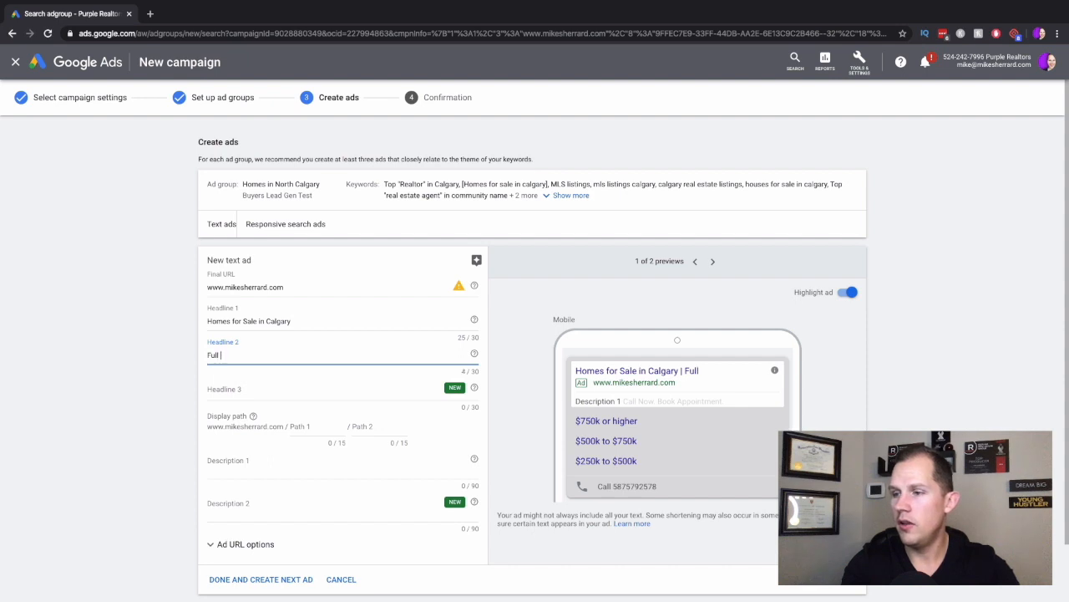
key(BackSpace)
text(Vie)
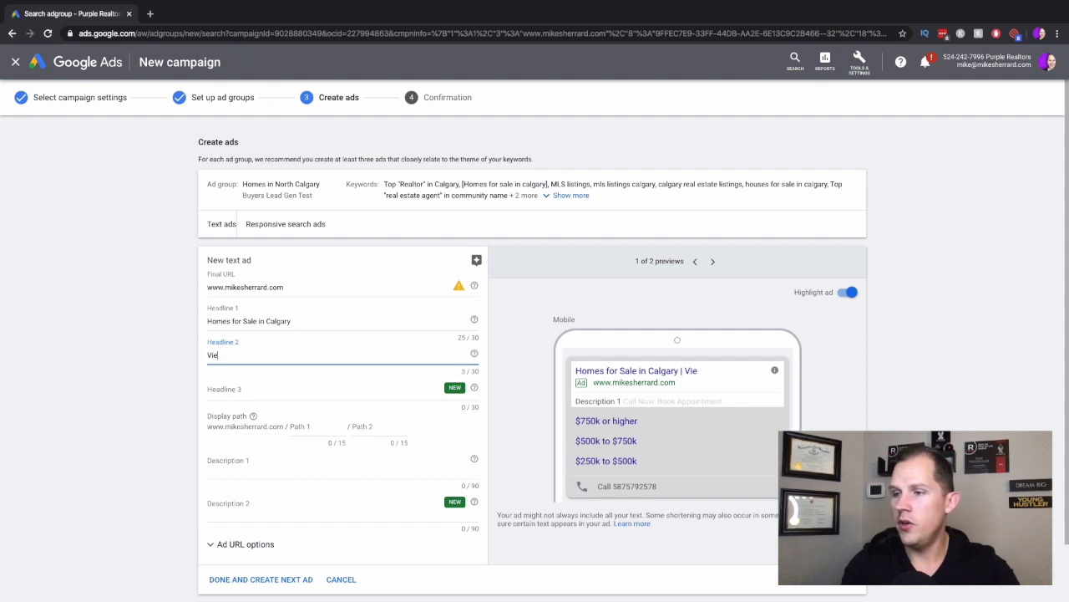
text(w All MLS Listings)
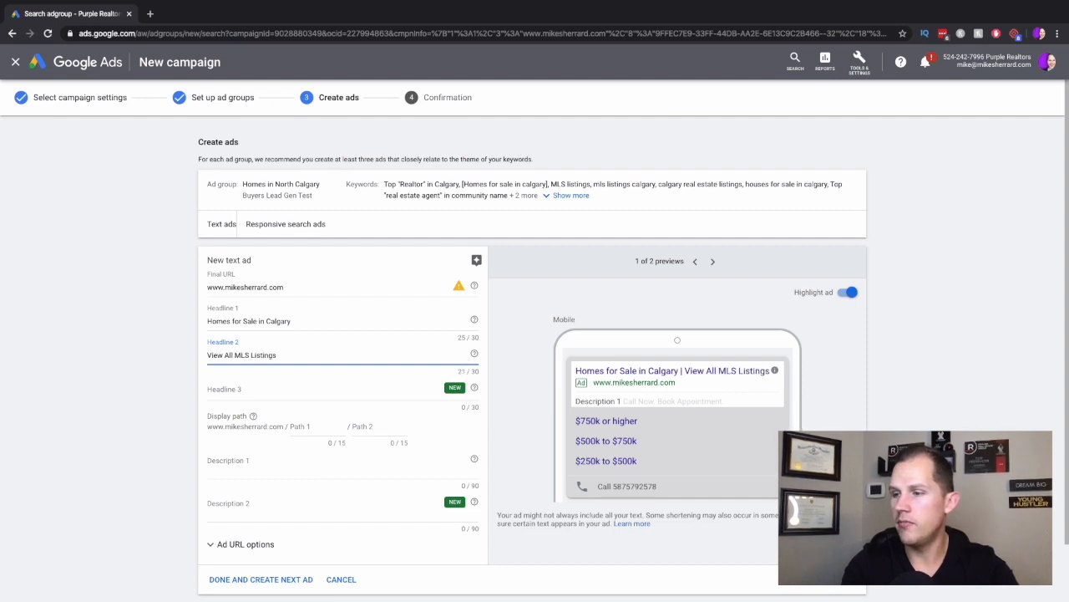
click(293, 382)
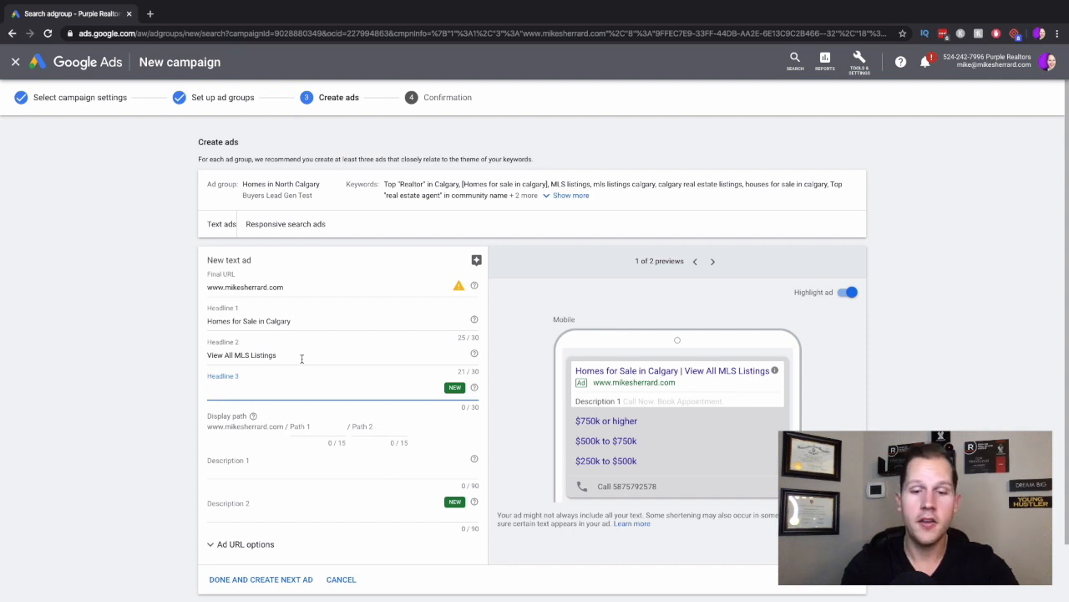
text(Find Your Dream Home)
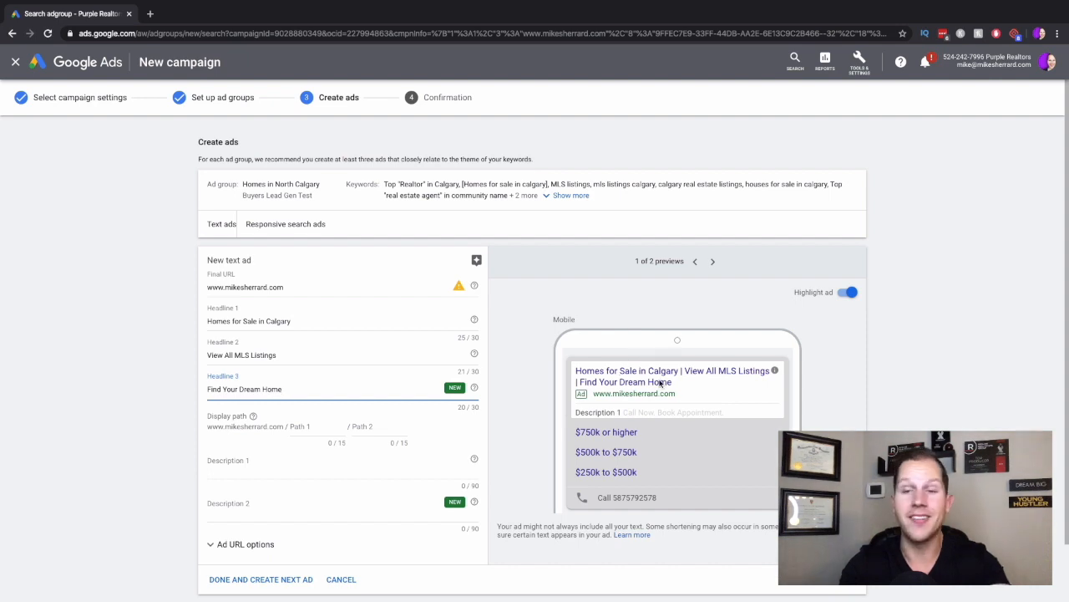
- Check the display path help and set the ad's display path to properties/homesforsale
scroll(333, 425, down, 1)
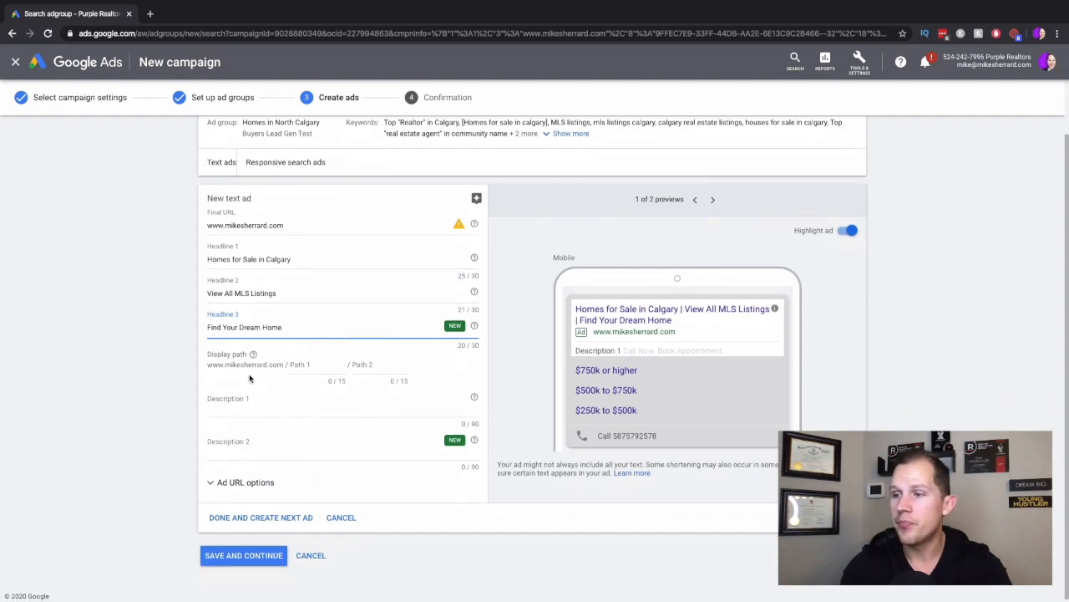
click(315, 365)
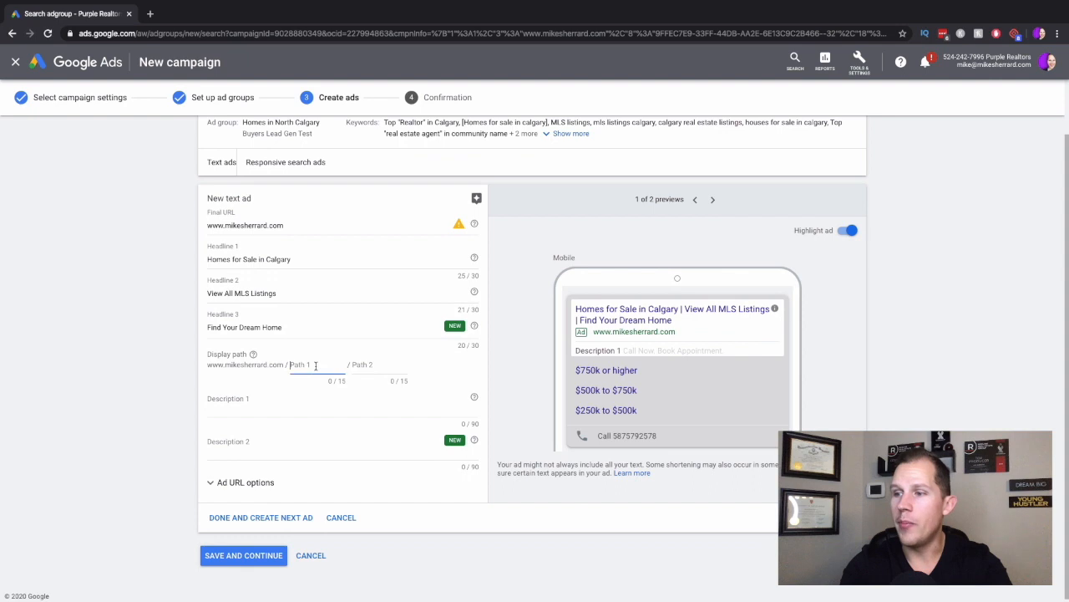
mouse_move(254, 355)
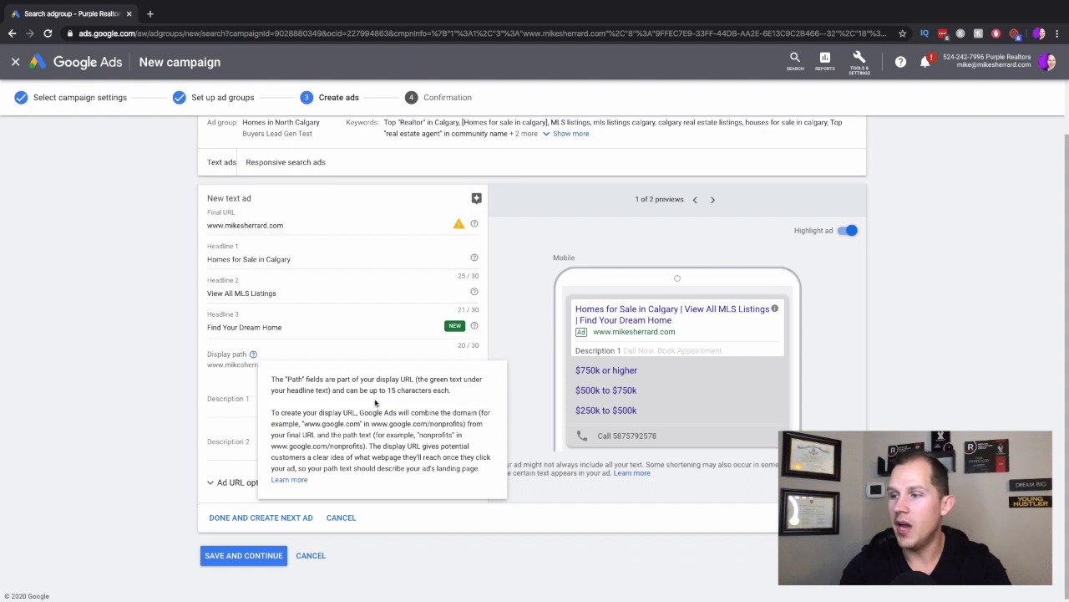
click(327, 372)
text(properties)
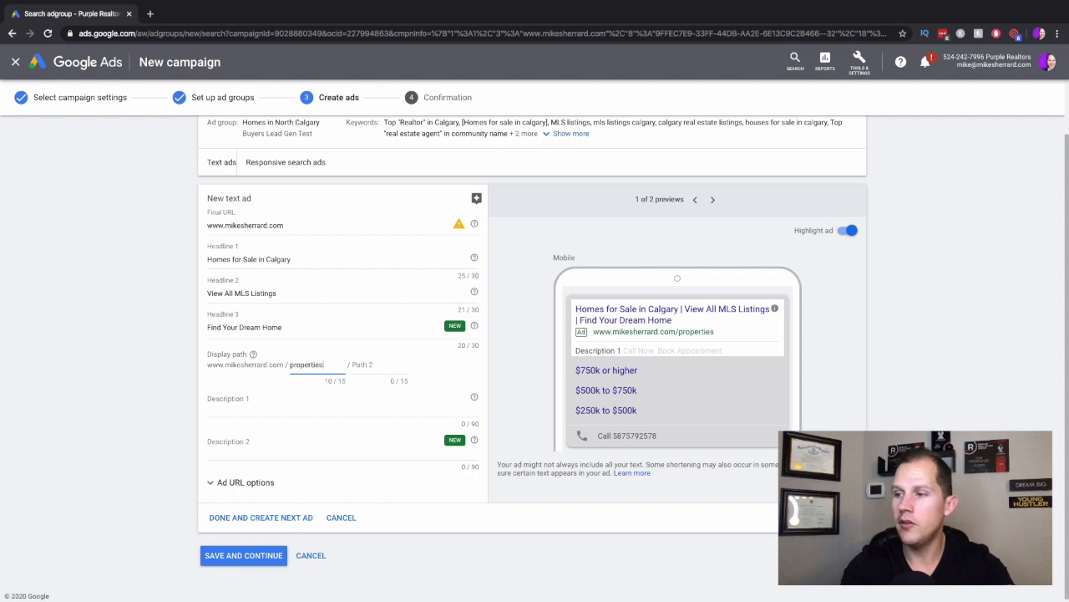
key(Tab)
text(homesforsale)
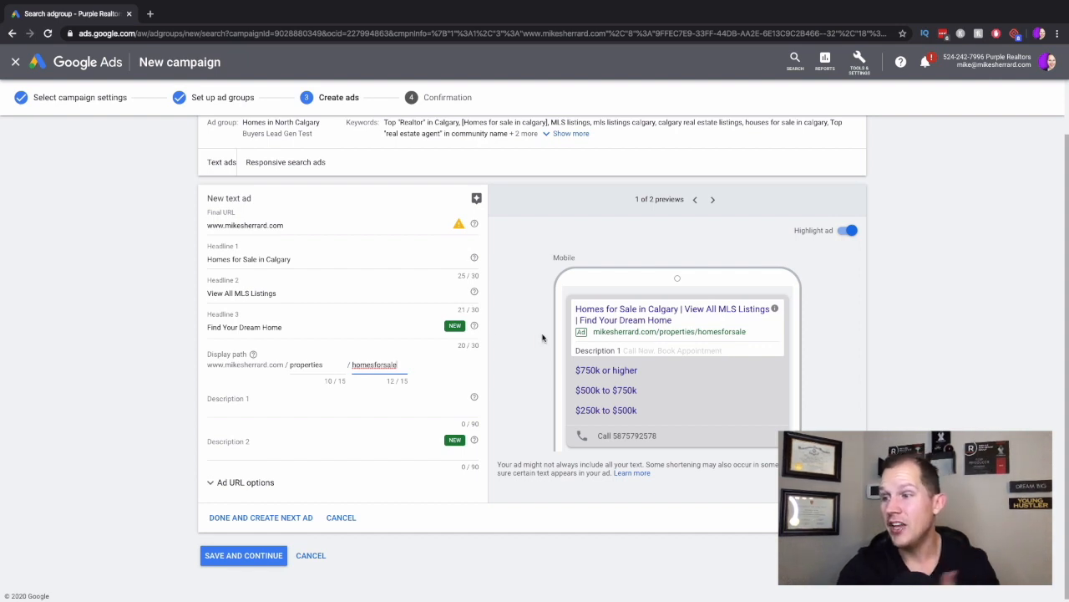
- Set Description 1 of the text ad to "View a full list of every home for sale in the communities you love"
click(257, 402)
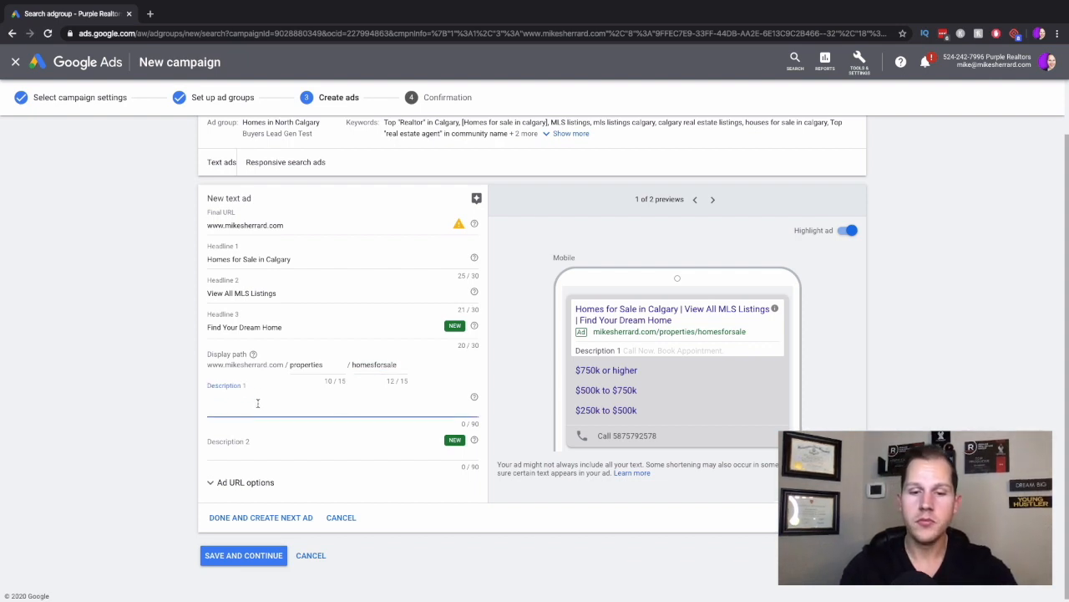
text(View)
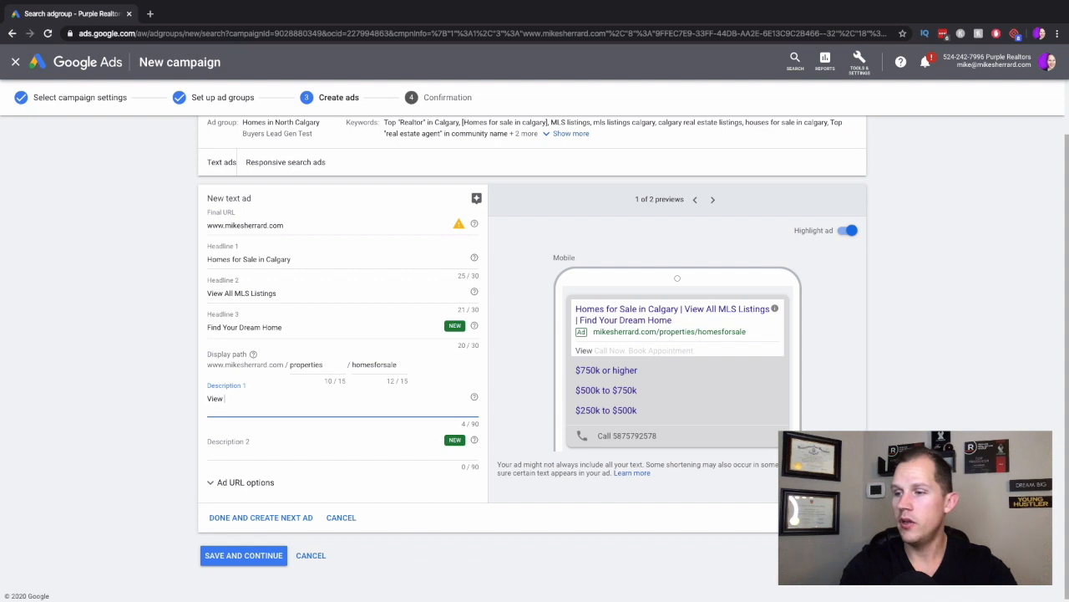
text( a full list of)
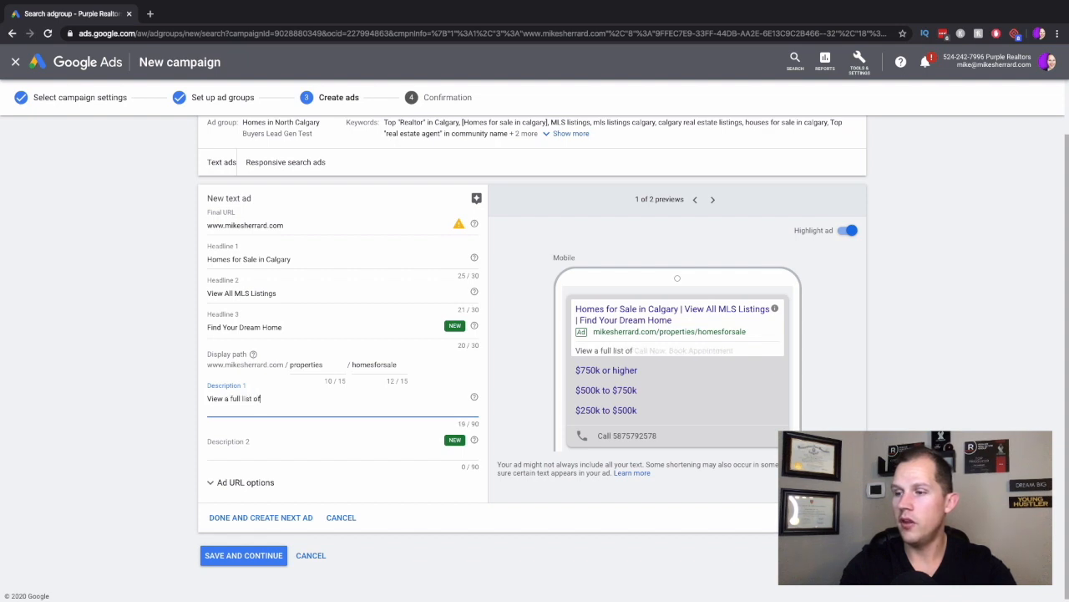
text( every home for sal)
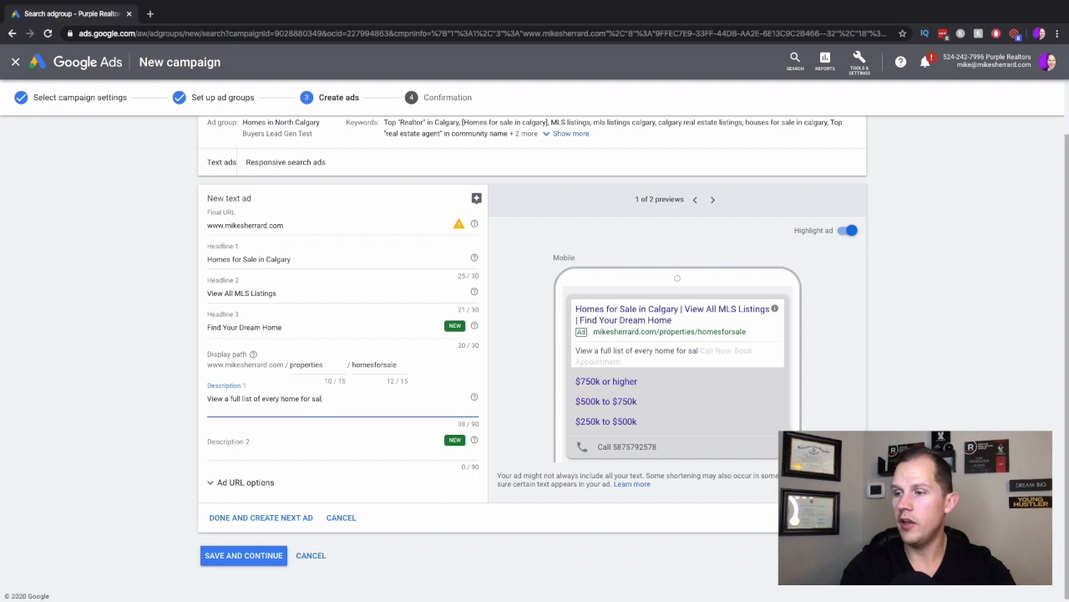
text(e in your)
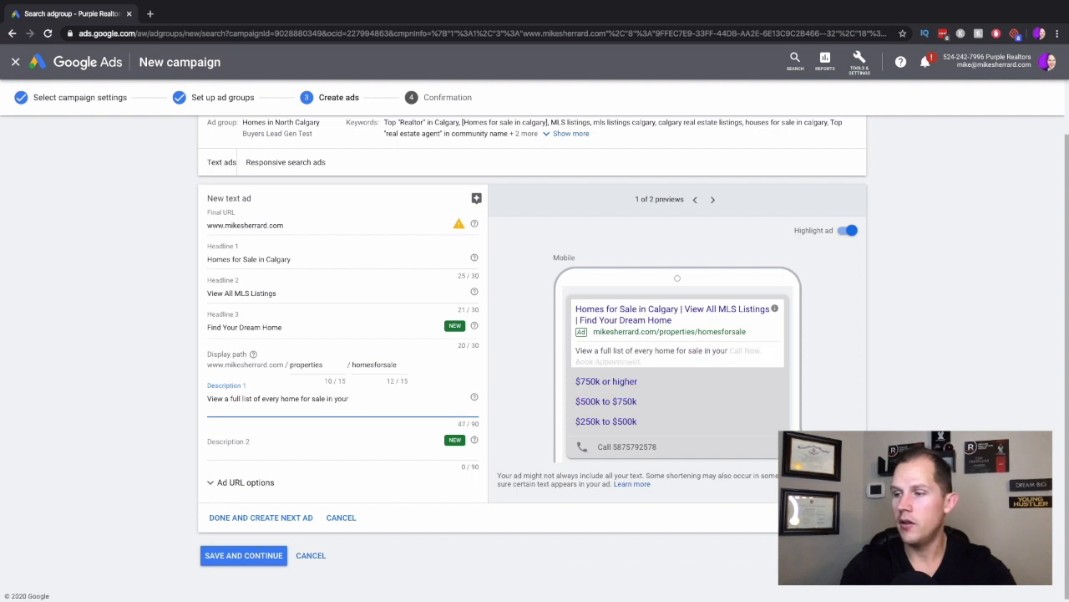
key(BackSpace)
key(BackSpace)
key(BackSpace)
key(BackSpace)
text(the co)
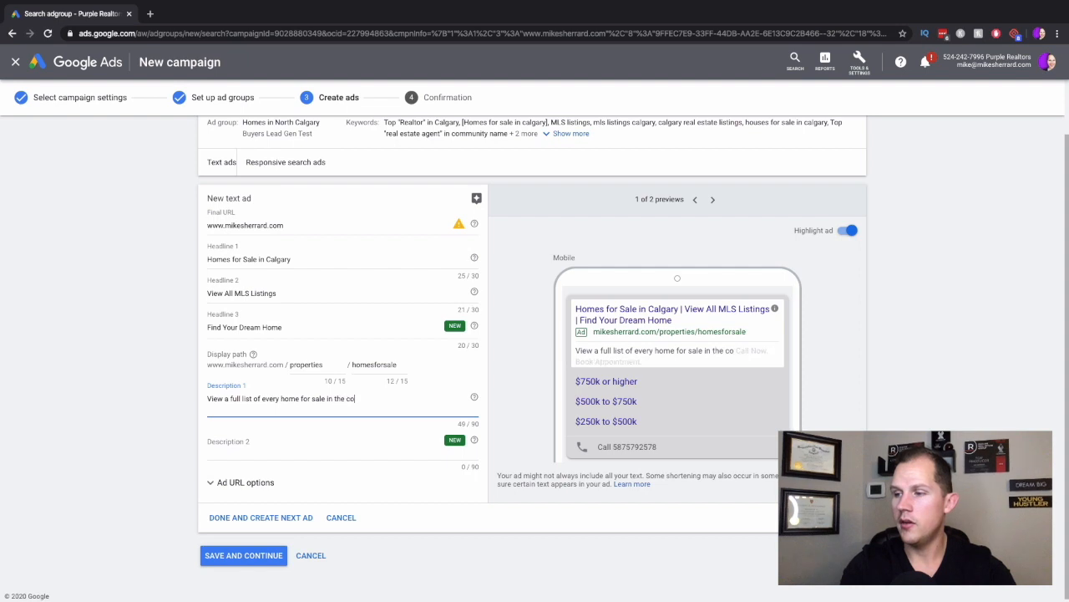
text(mmunities you)
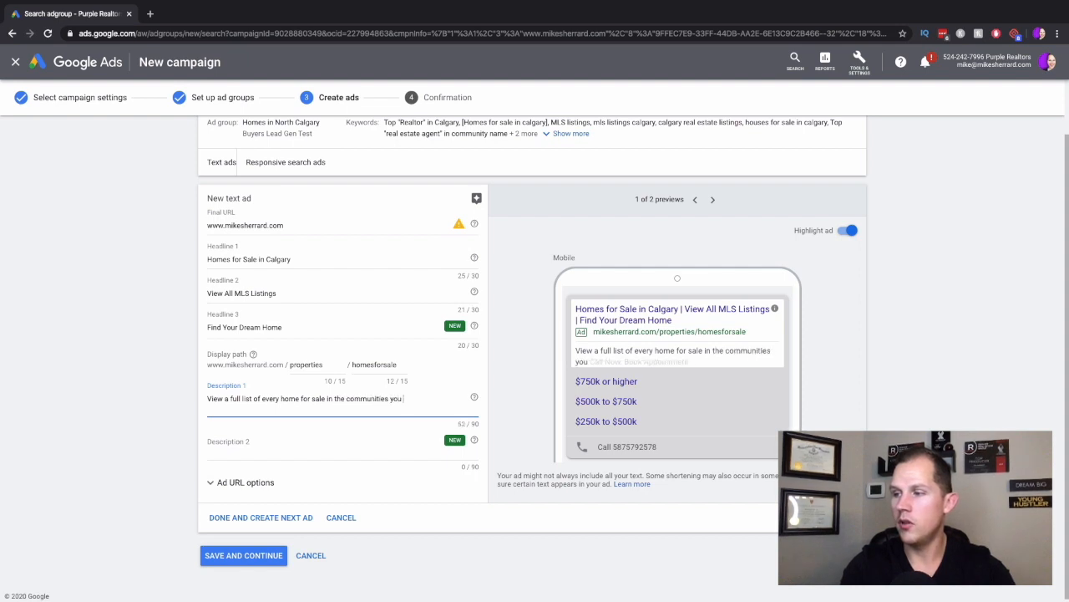
text( love)
- Set Description 2 to "Browse the most up to date list of homes for sale in Calgary!"
click(244, 450)
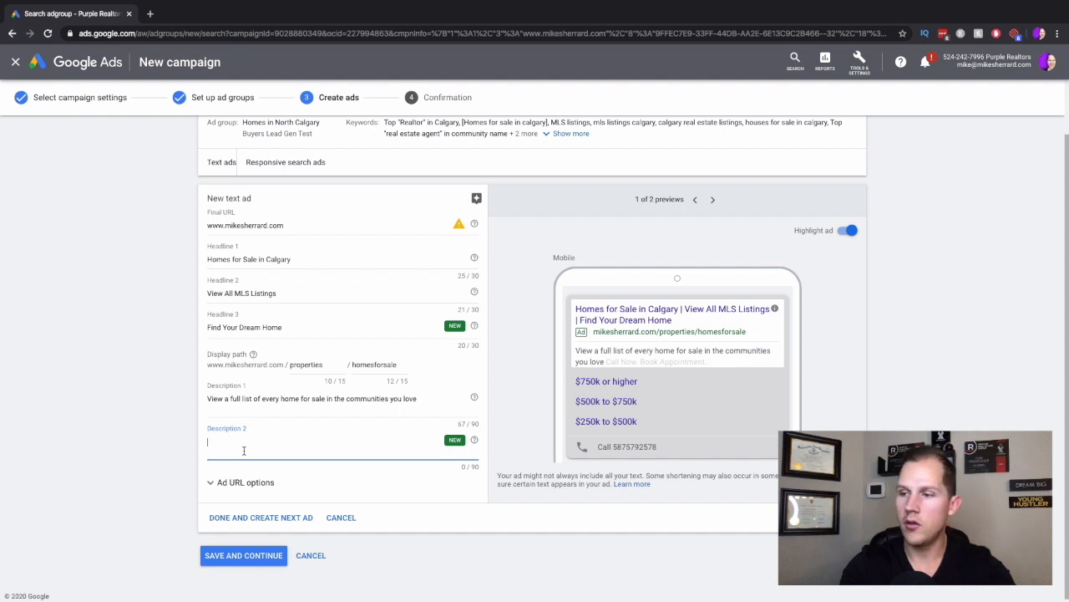
text(Bro)
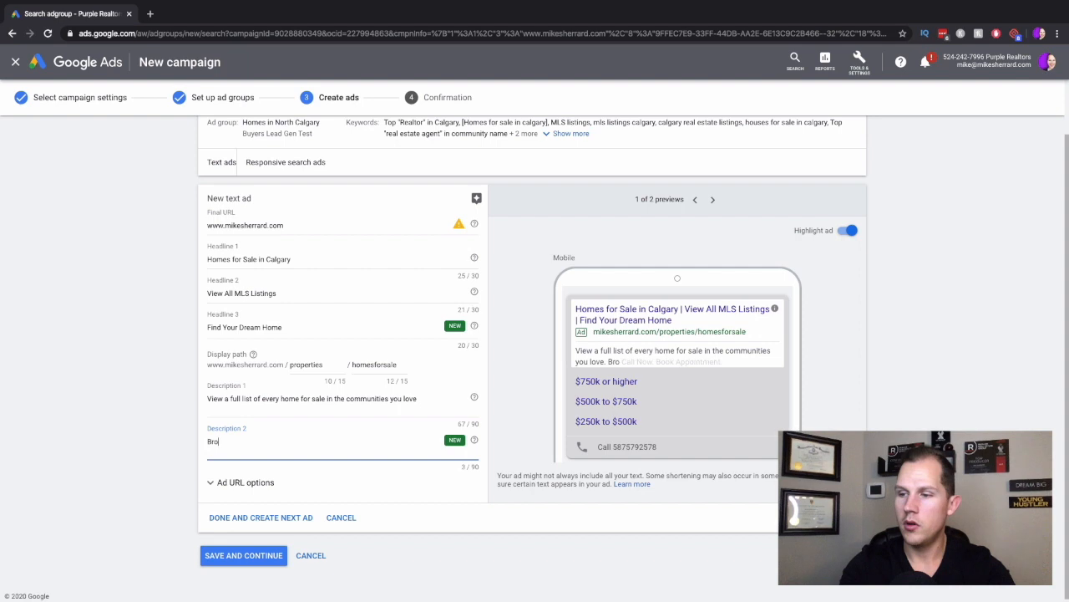
text(wse the most up to dale le)
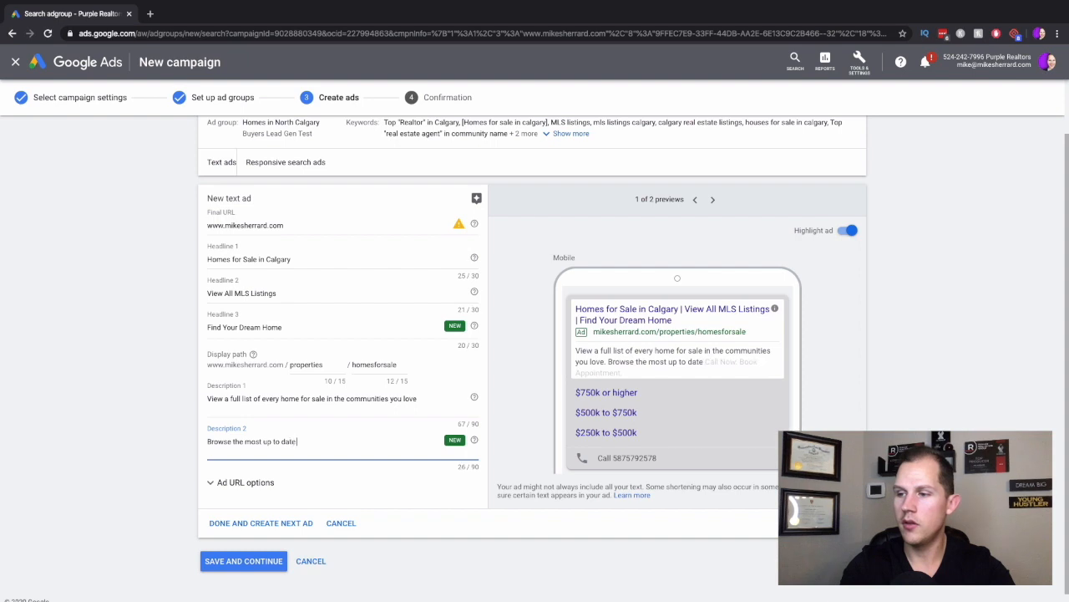
text( list of homes )
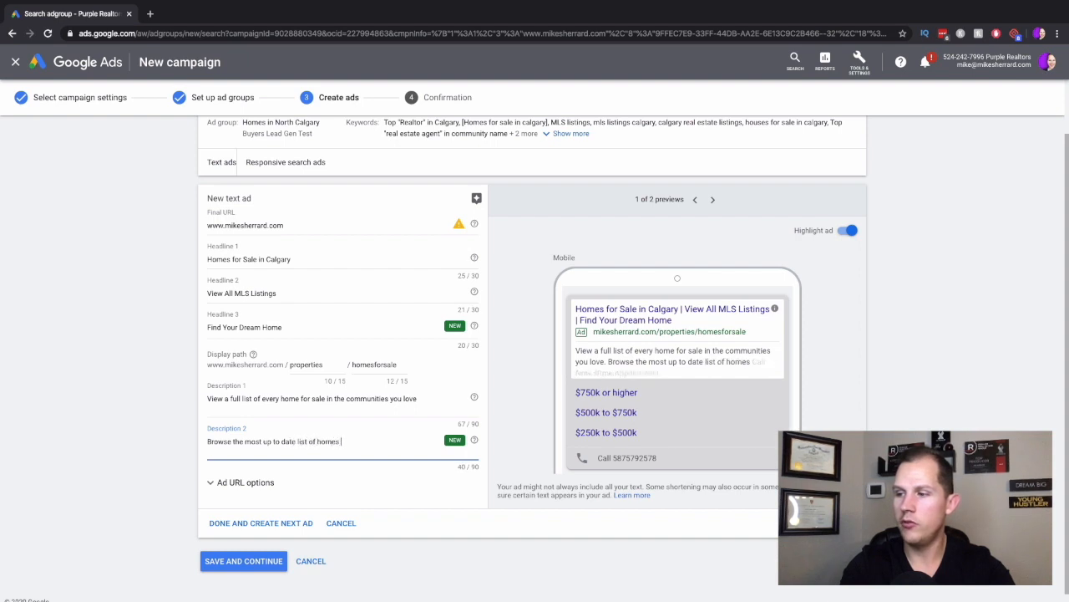
text(for sale in Calgary!)
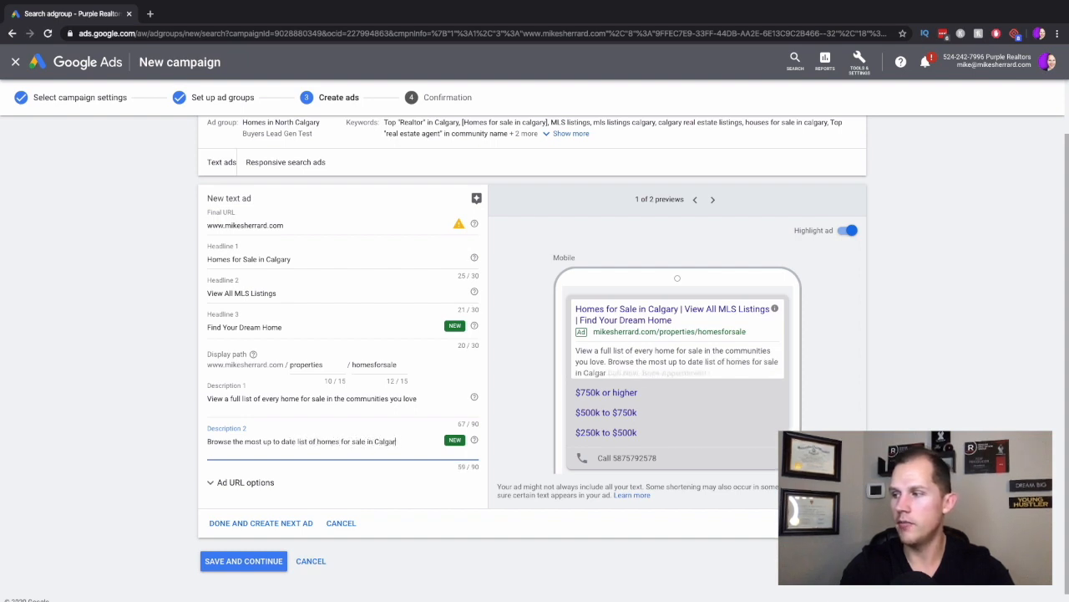
- Check the ad URL options, leave them unset, and save the text ad to continue to the campaign confirmation
click(238, 484)
click(237, 483)
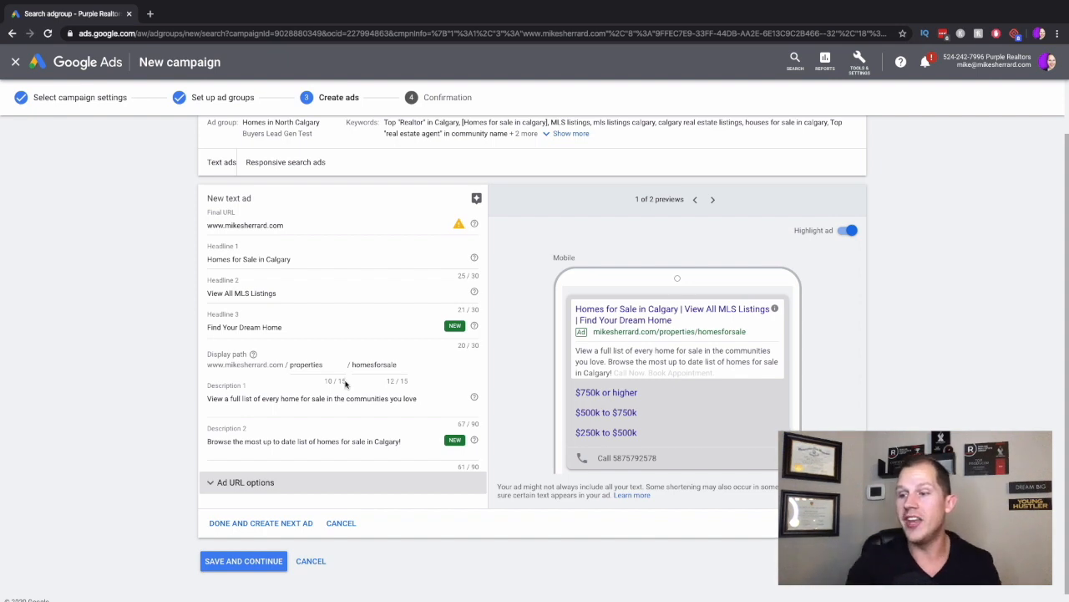
click(244, 561)
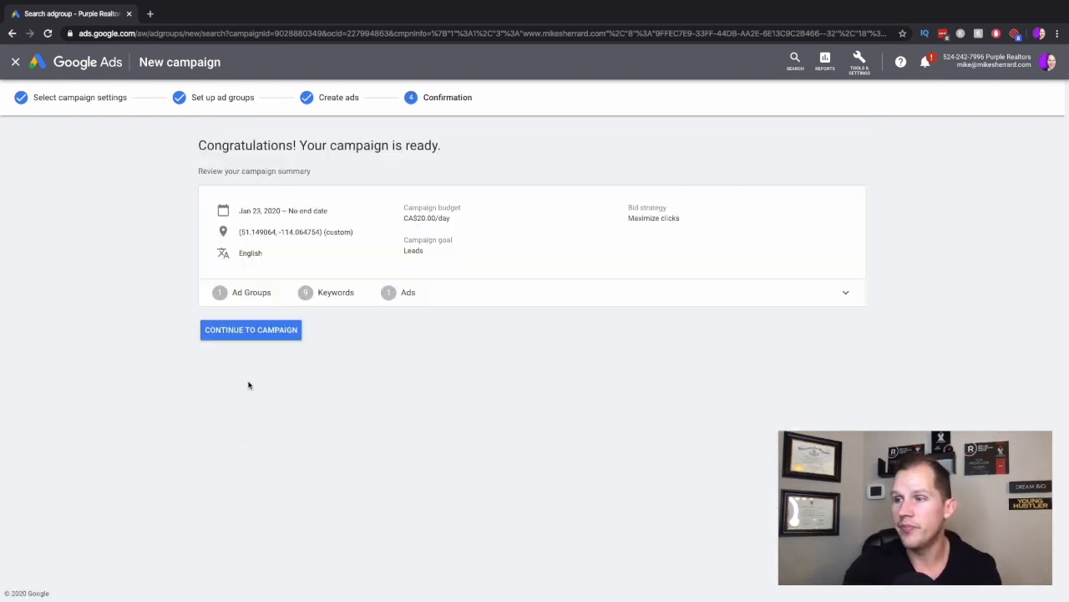